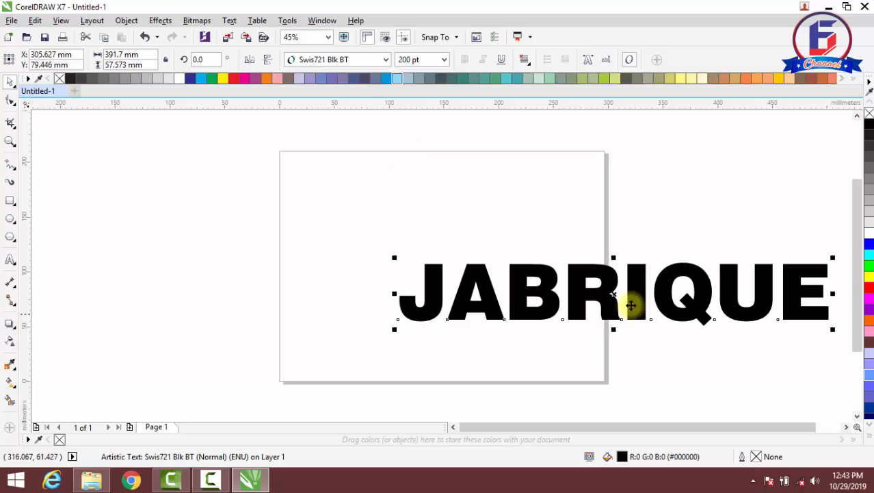
Scale the JABRIQUE text down to about 235 mm wide and center it on the page
left_click_drag(615, 296, 475, 268)
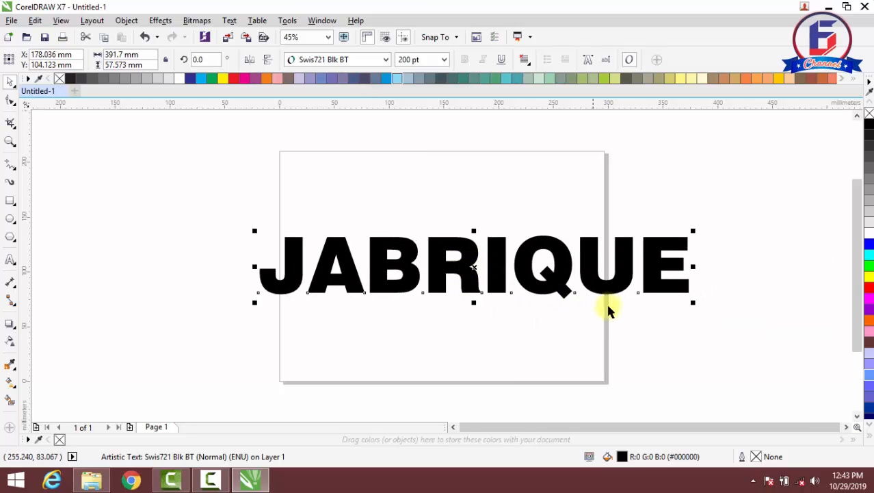
left_click_drag(691, 301, 533, 273)
key("p")
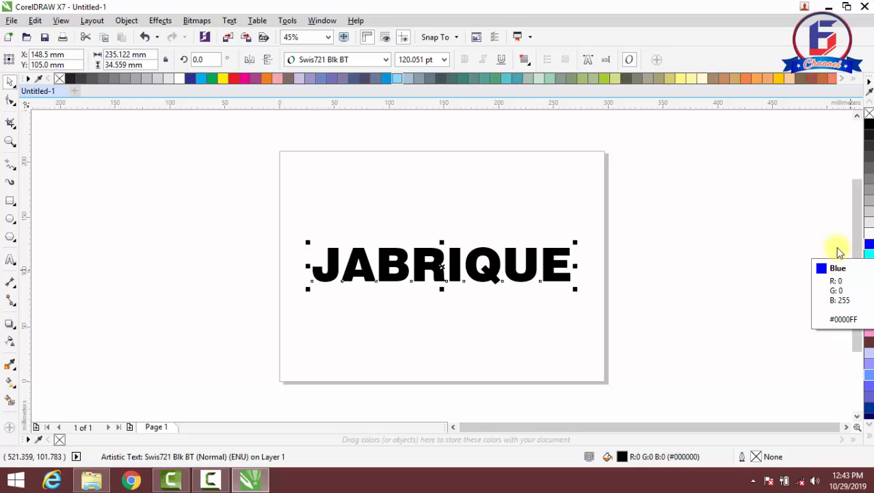
Fill the JABRIQUE text with pure blue (#0000FF)
left_click(10, 141)
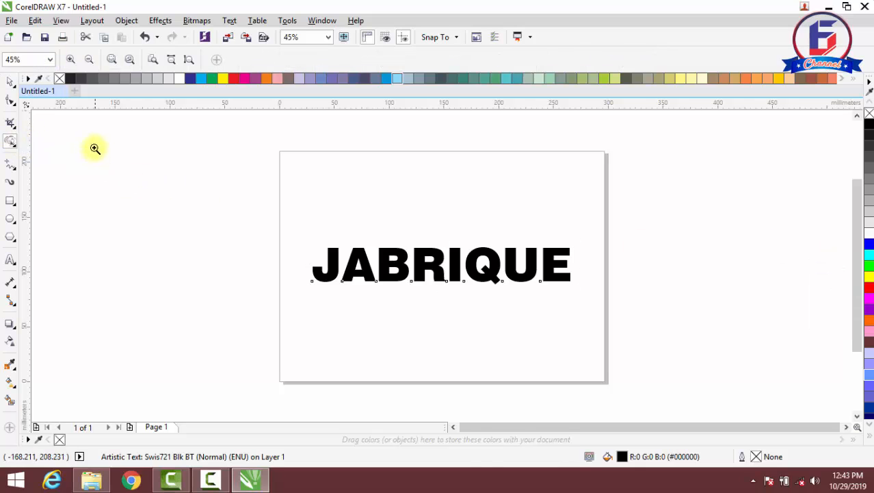
left_click(130, 60)
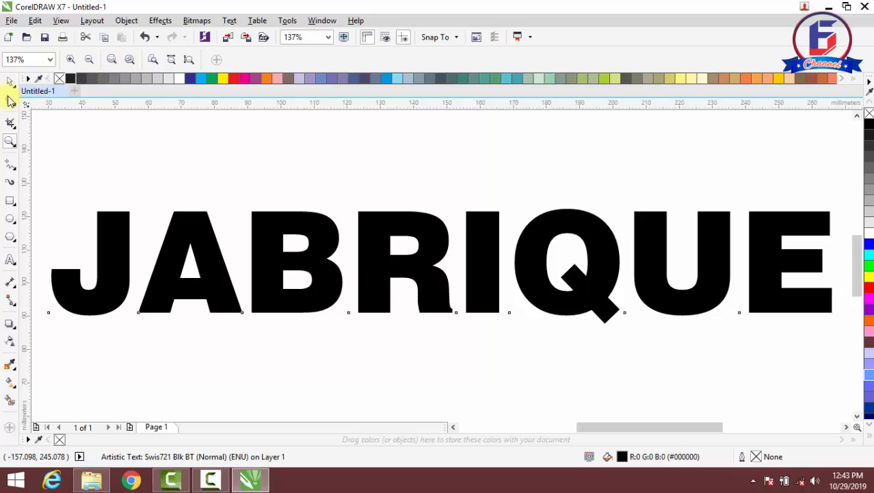
left_click(9, 83)
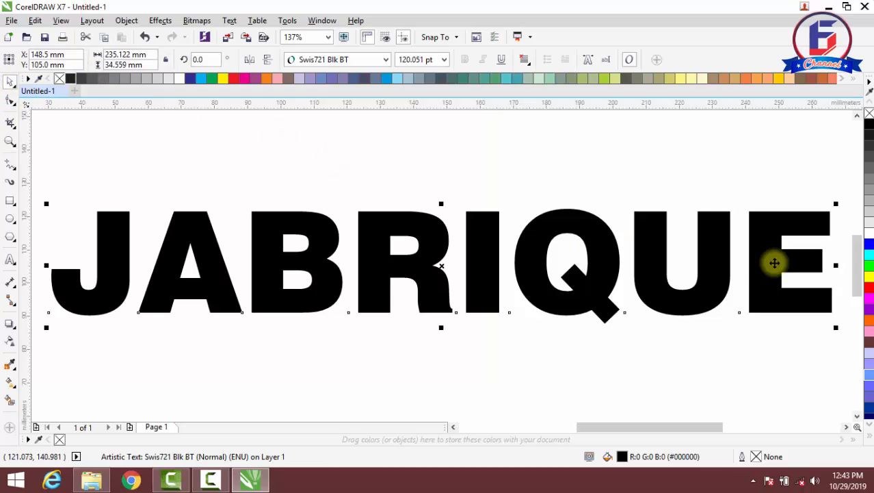
left_click(868, 244)
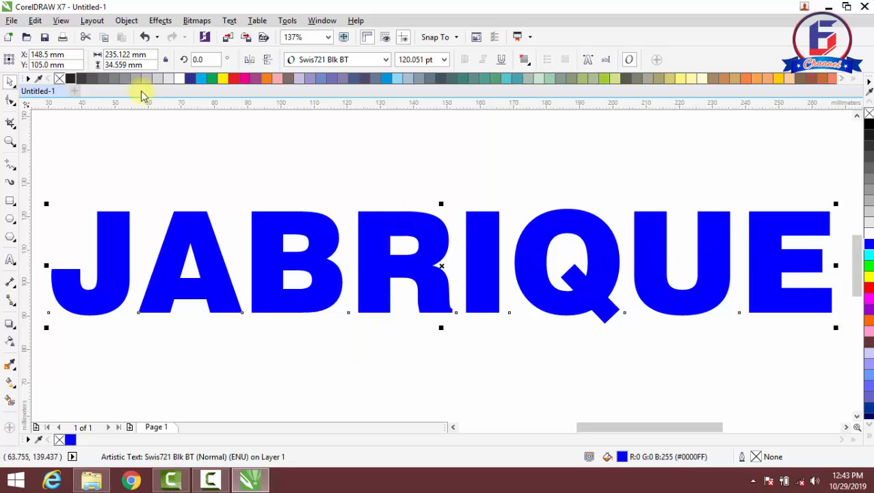
Break the JABRIQUE artistic text apart into individual letters and deselect them
left_click(121, 22)
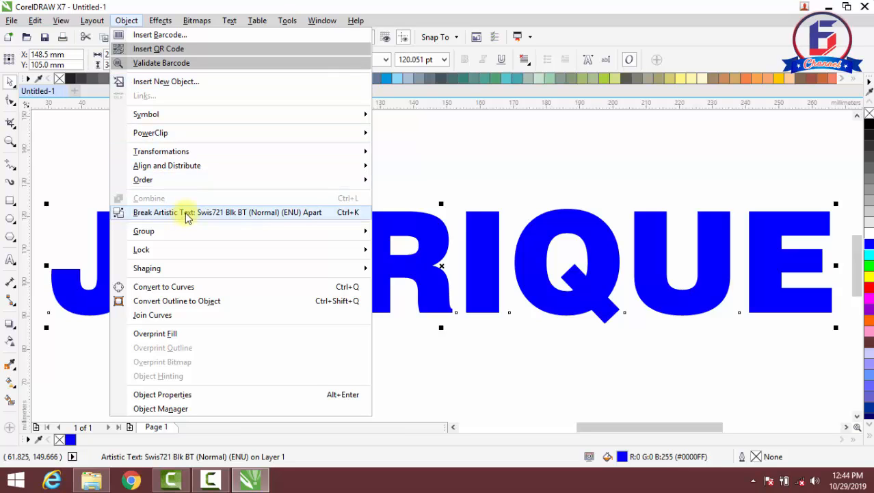
left_click(186, 214)
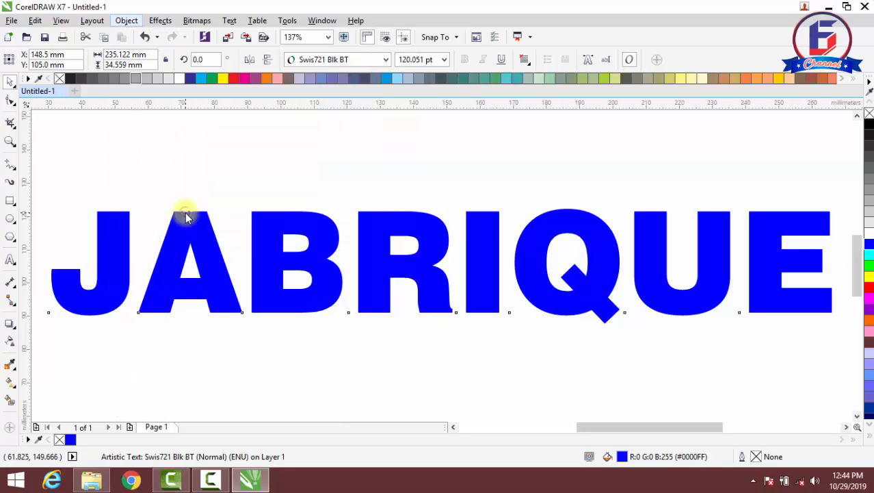
left_click(193, 164)
Convert the letter J to a 300 dpi RGB (24-bit) bitmap with anti-aliasing and a transparent background
left_click(115, 228)
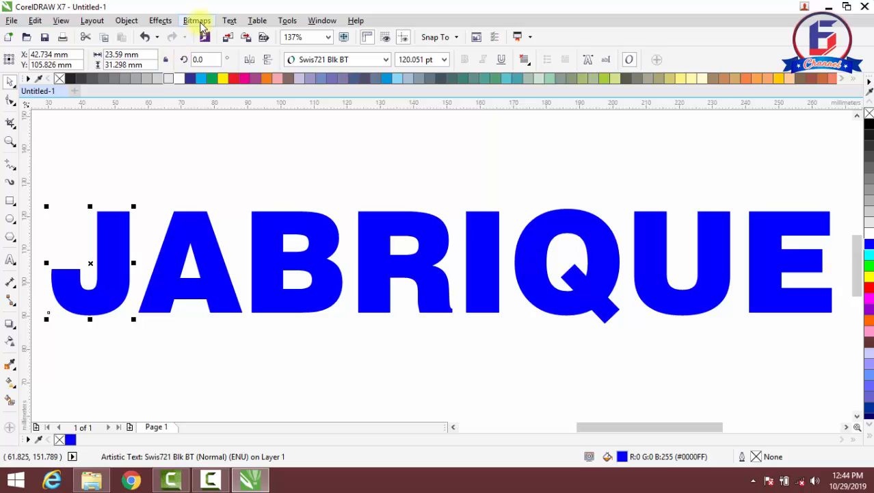
left_click(198, 21)
left_click(203, 36)
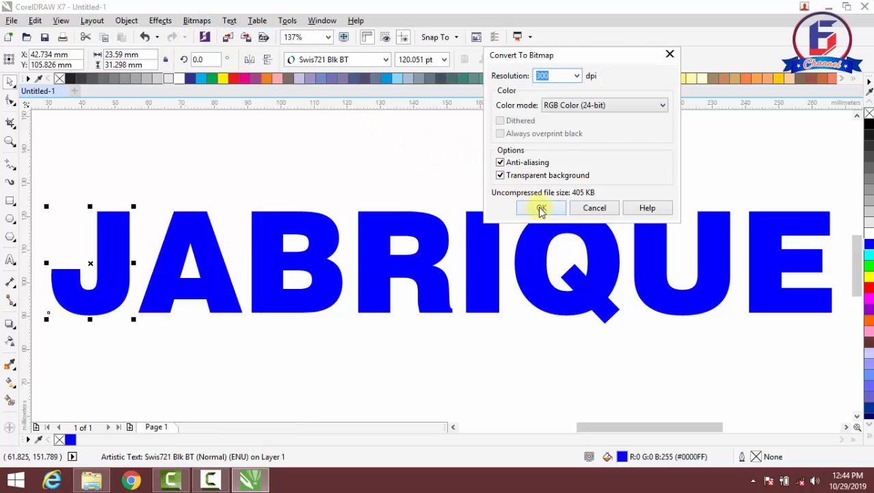
left_click(541, 209)
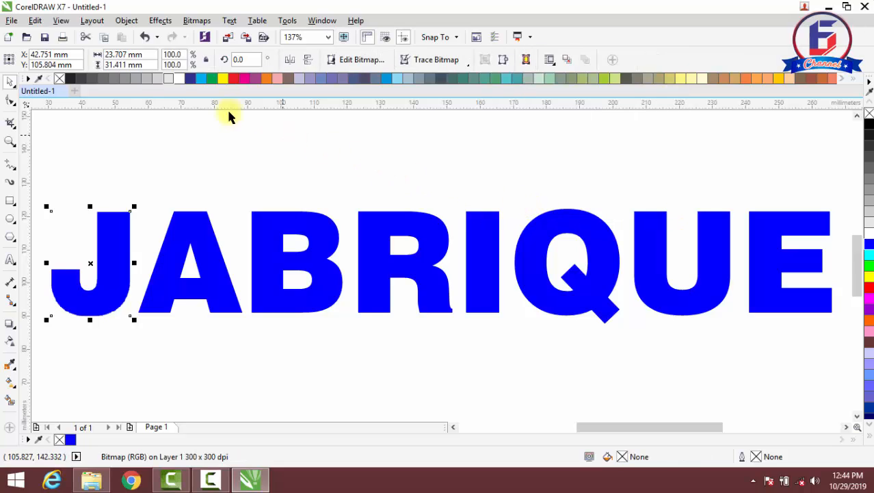
Set up the Plastic texture effect for the J with highlight 50, depth 50 and smoothness 50
left_click(195, 20)
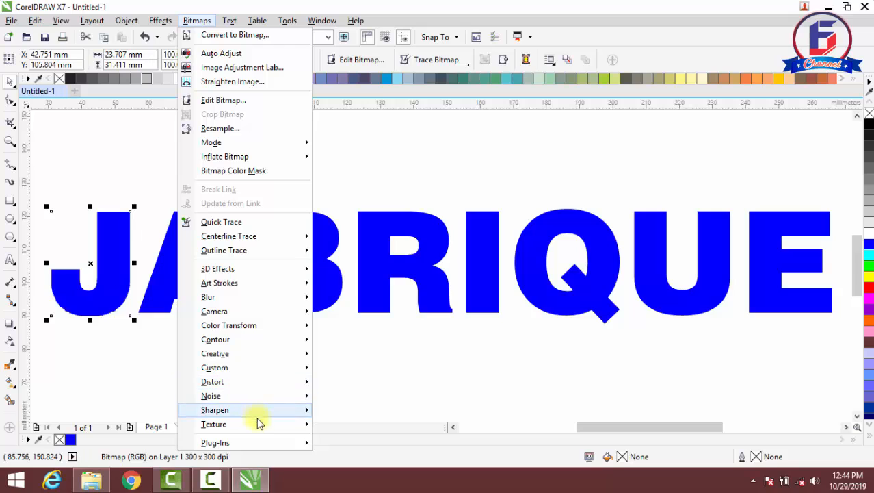
mouse_move(260, 423)
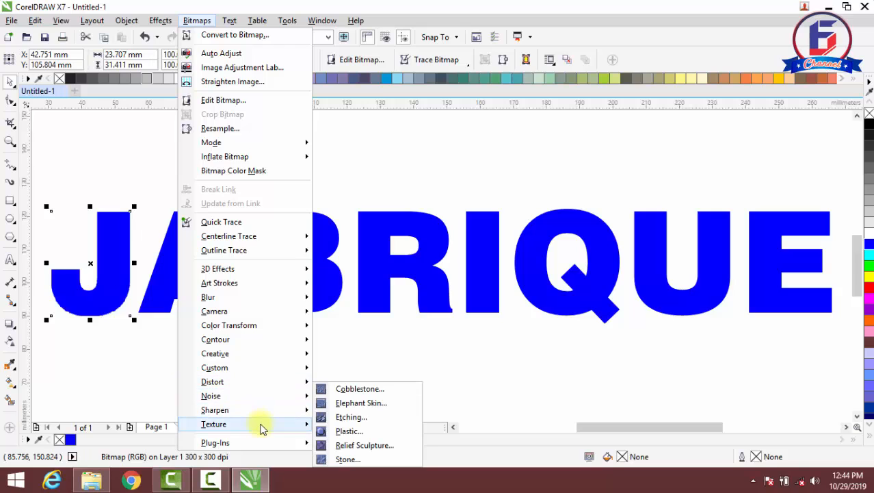
left_click(349, 431)
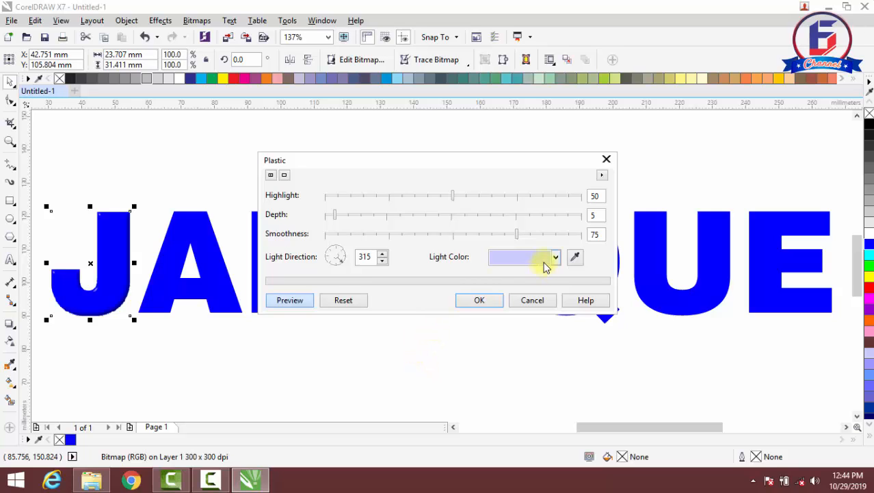
left_click(598, 214)
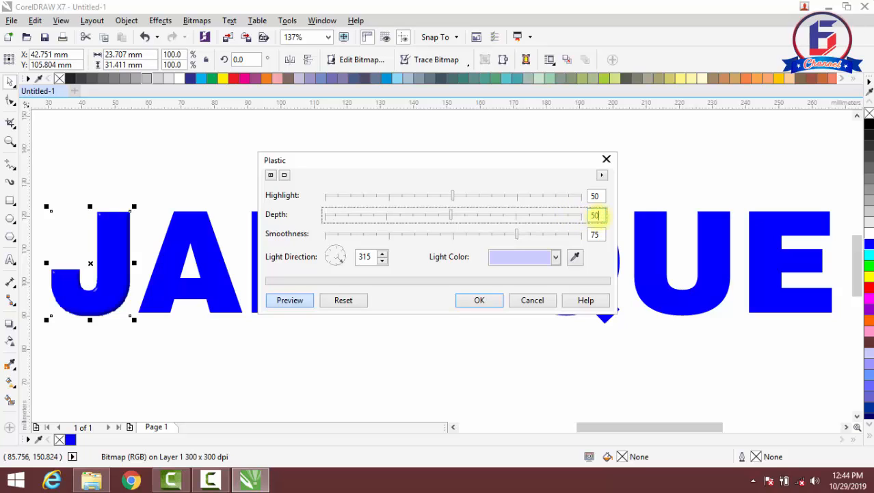
left_click(597, 234)
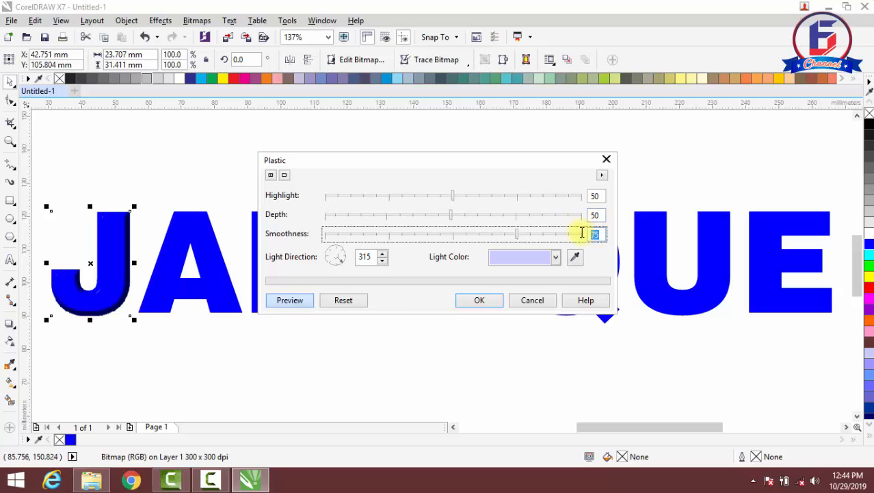
type("50")
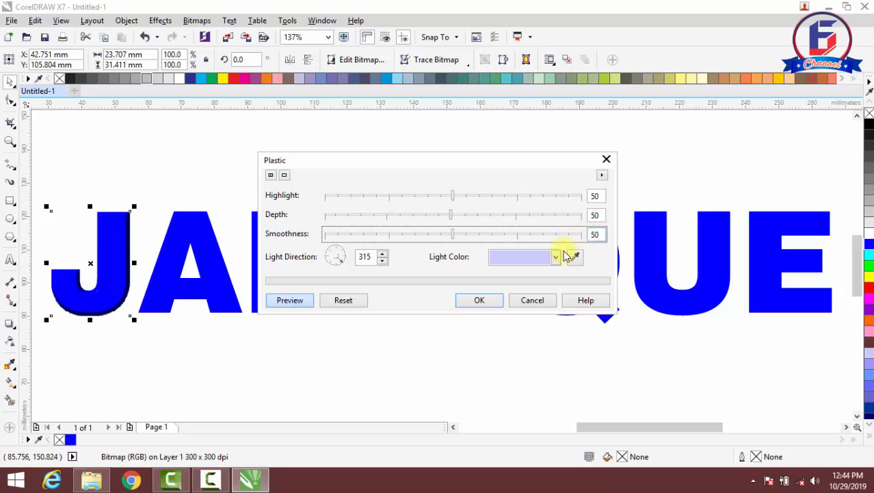
Try turquoise and lime green as the light color of the Plastic effect
left_click(555, 259)
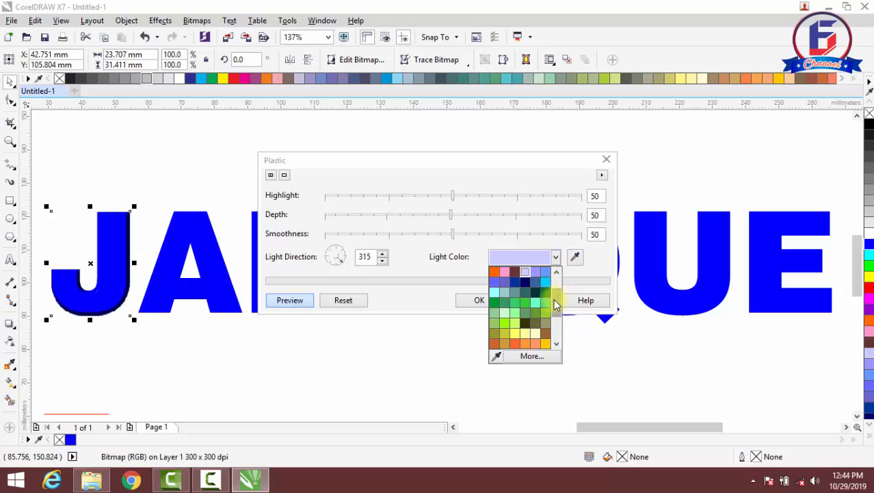
left_click(536, 305)
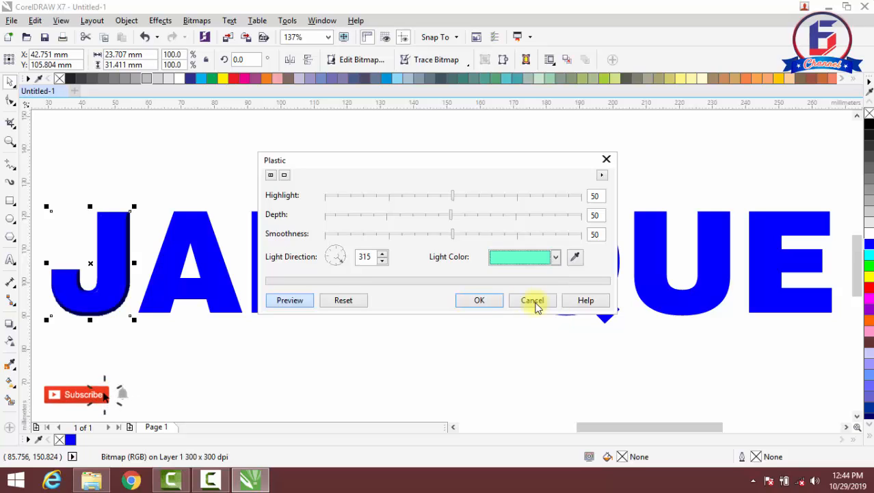
left_click(555, 258)
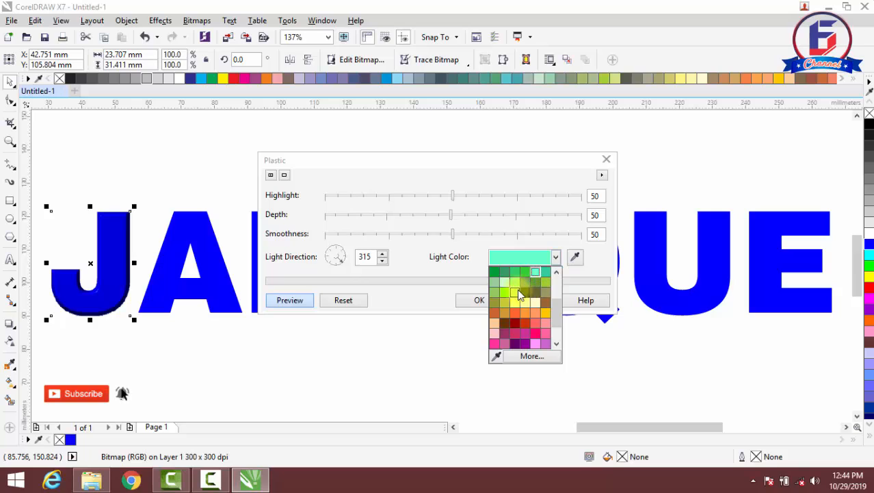
left_click(518, 295)
Set the Plastic effect's light color to pale green and apply the effect to the J
left_click(555, 256)
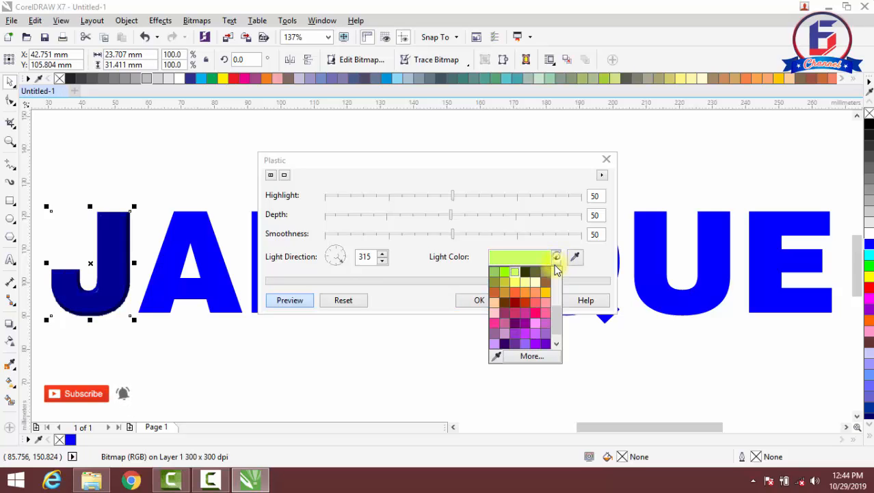
scroll(560, 324, "up", 2)
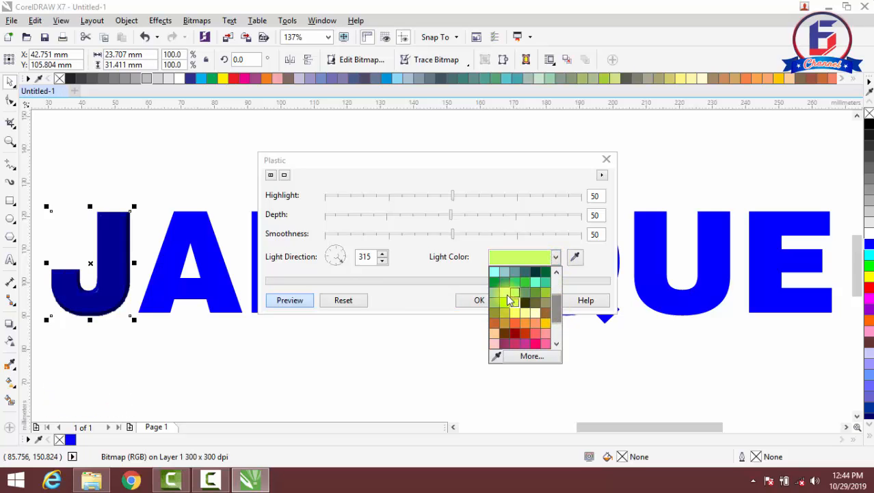
left_click(518, 292)
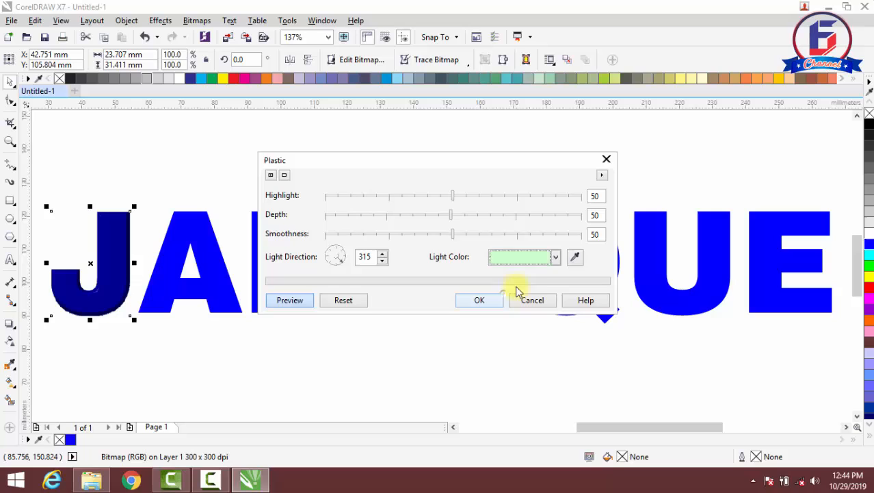
left_click(556, 256)
scroll(552, 309, "up", 2)
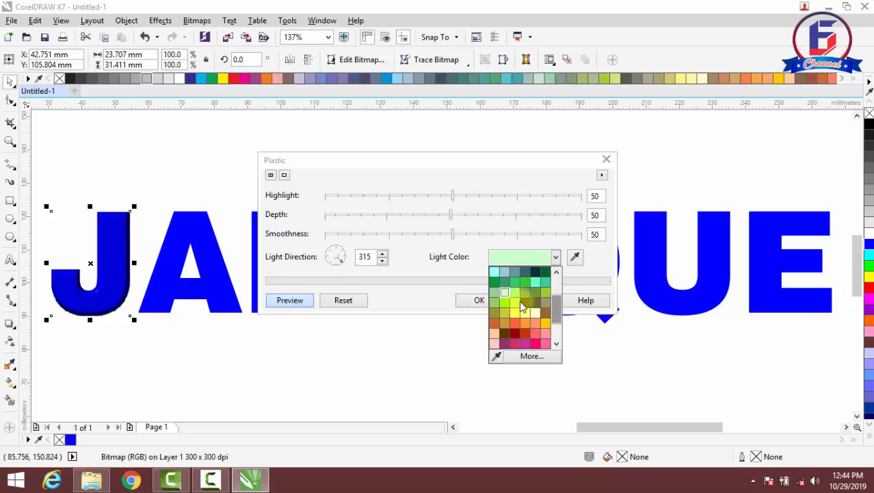
left_click(508, 294)
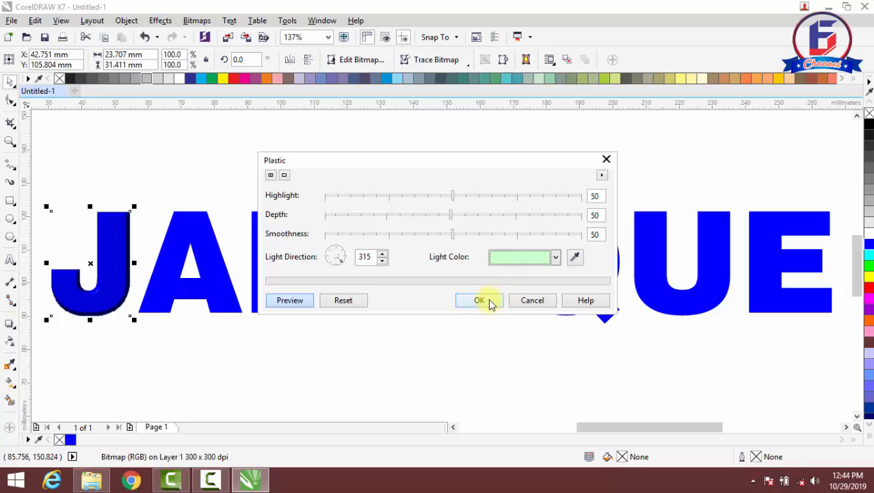
left_click(481, 300)
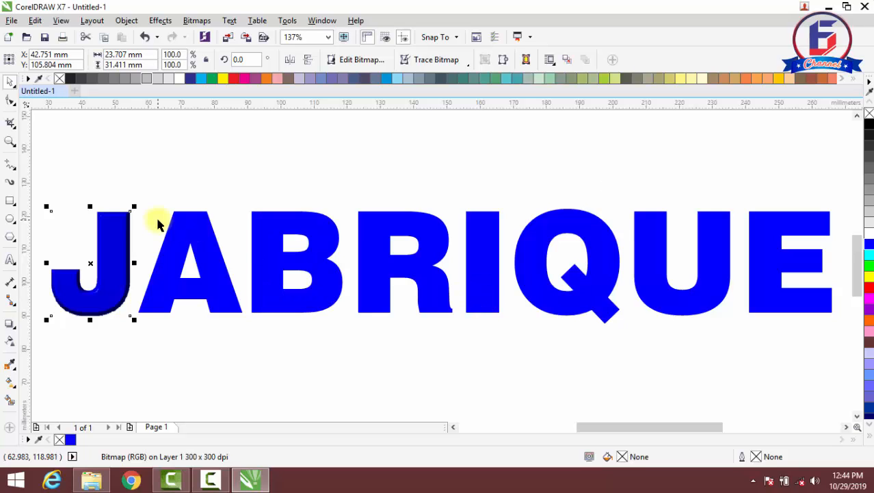
Apply the Elephant Skin texture to the J with age 75, randomize value 1 and a violet color
left_click(197, 21)
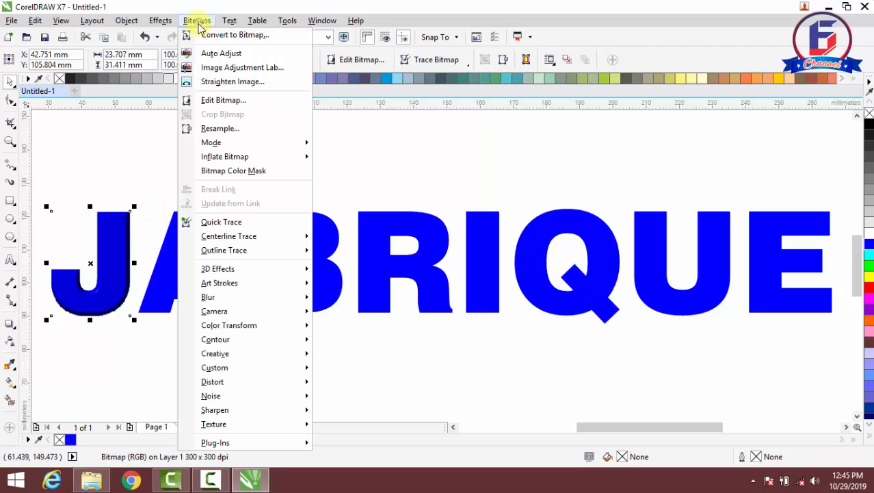
mouse_move(260, 423)
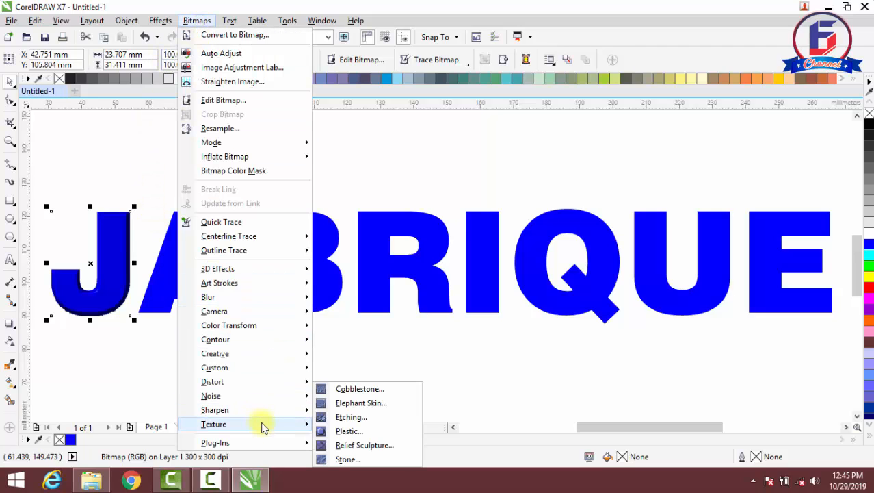
left_click(353, 404)
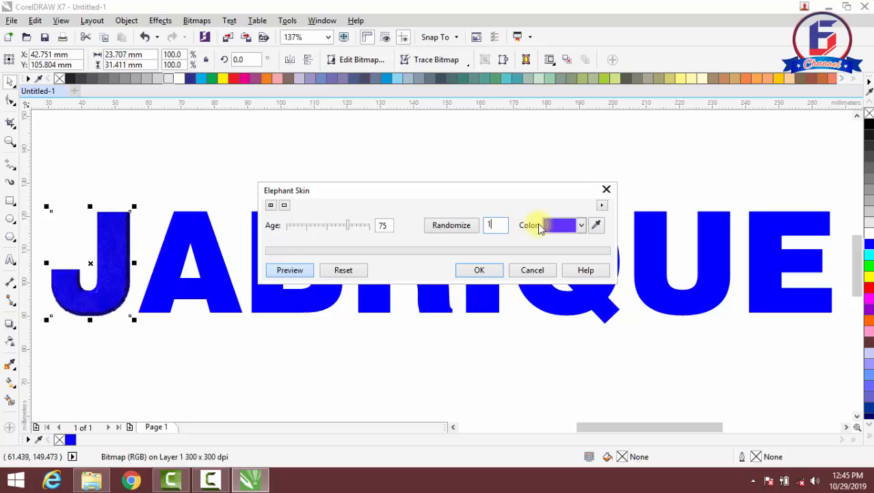
left_click(582, 225)
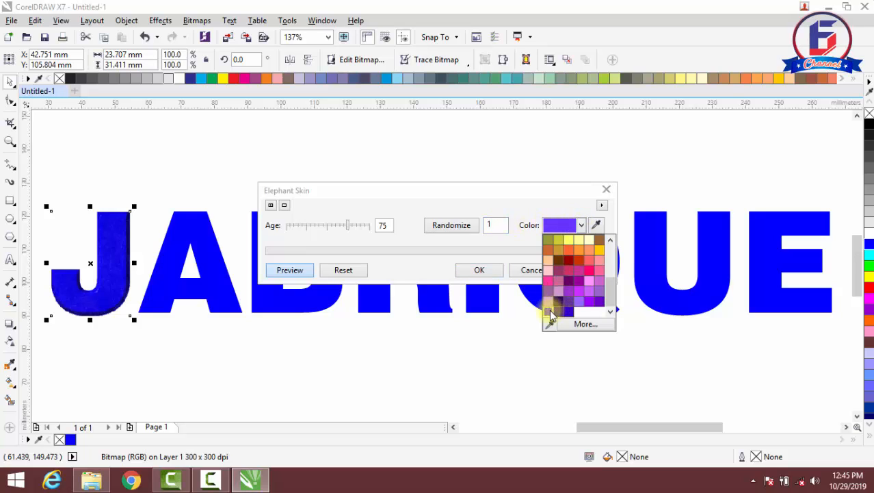
left_click(568, 310)
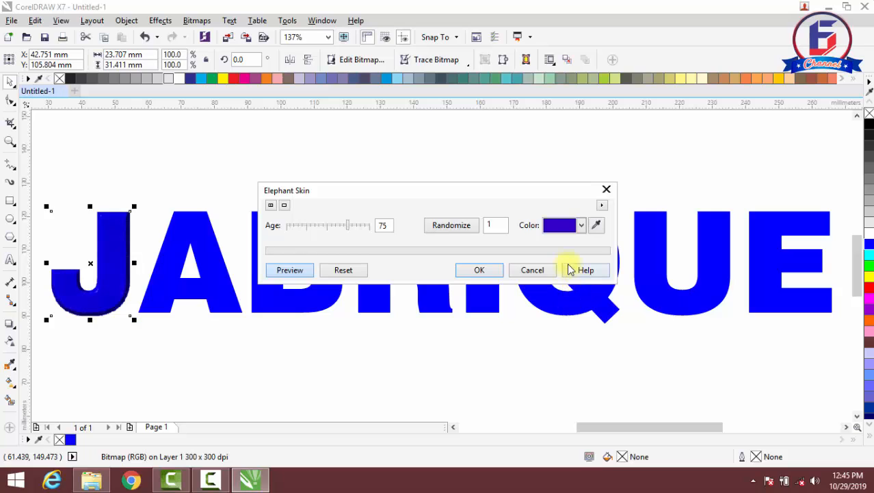
left_click(582, 226)
left_click(548, 315)
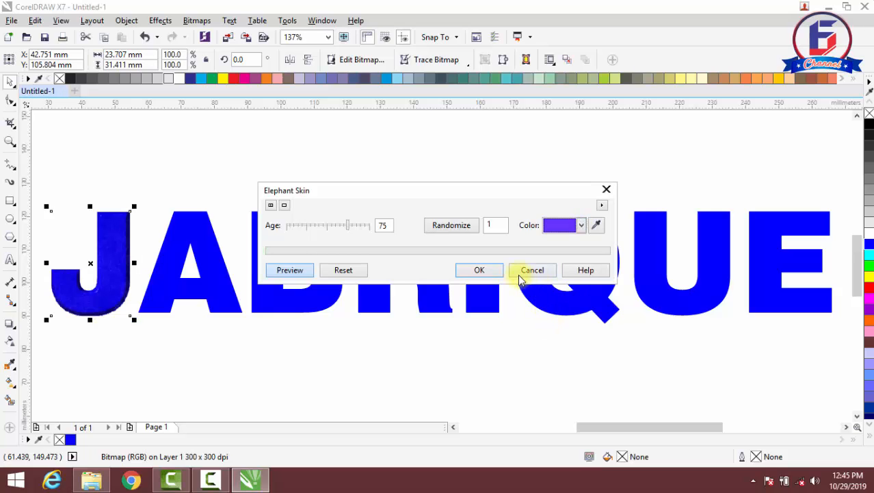
left_click(479, 270)
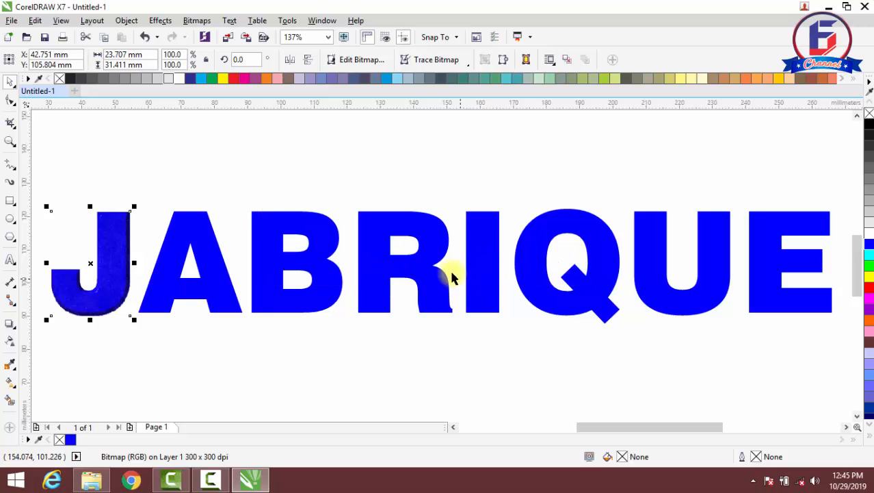
Convert the letter A to a 300 dpi RGB Color (24-bit) bitmap with anti-aliasing and a transparent background
left_click(193, 246)
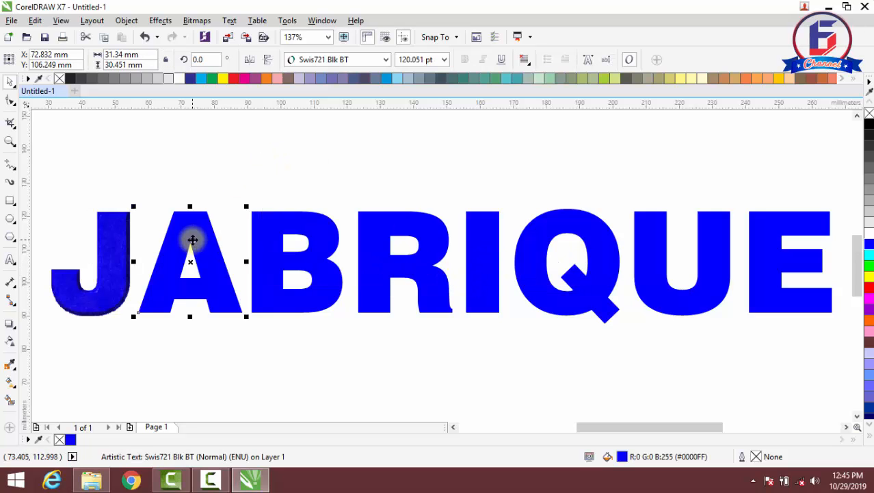
left_click(196, 21)
left_click(212, 34)
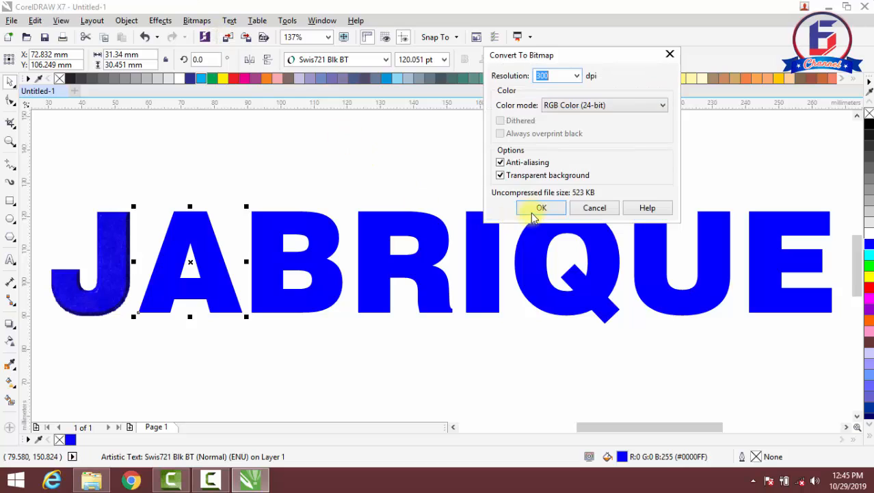
left_click(540, 209)
Apply the Plastic texture with highlight, depth and smoothness 50 and the Elephant Skin texture with age 75 and violet color to the A
left_click(196, 21)
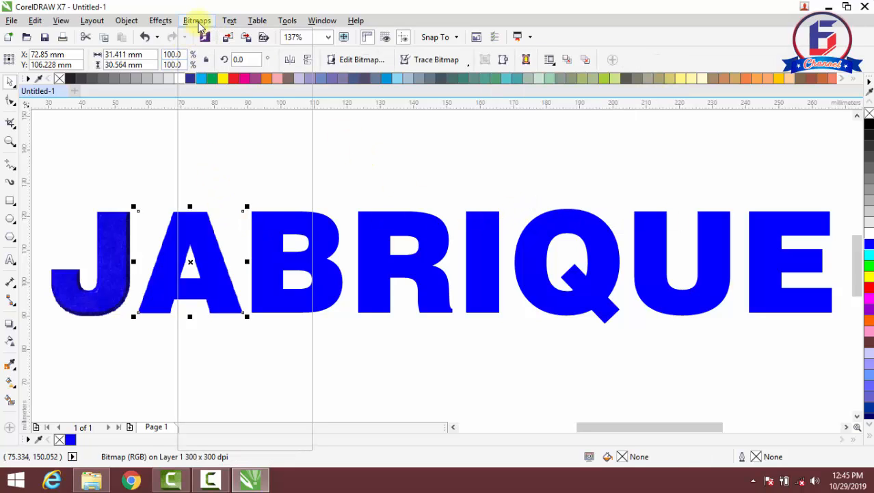
mouse_move(280, 423)
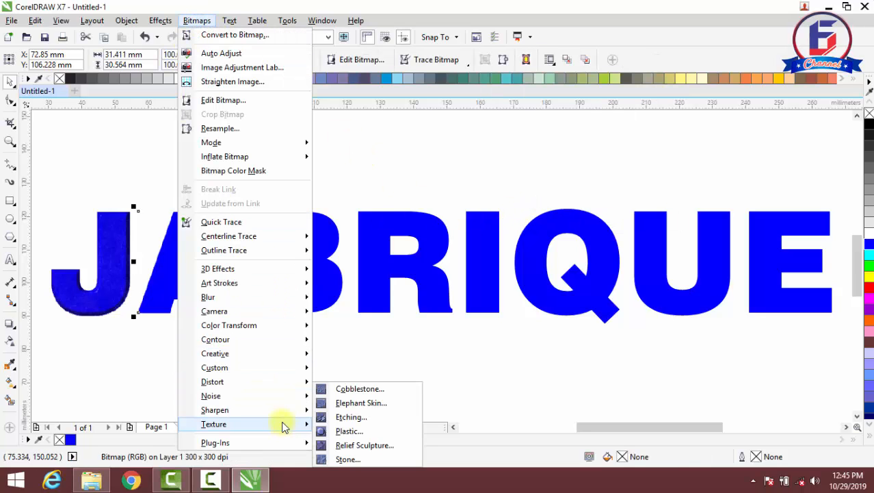
left_click(346, 433)
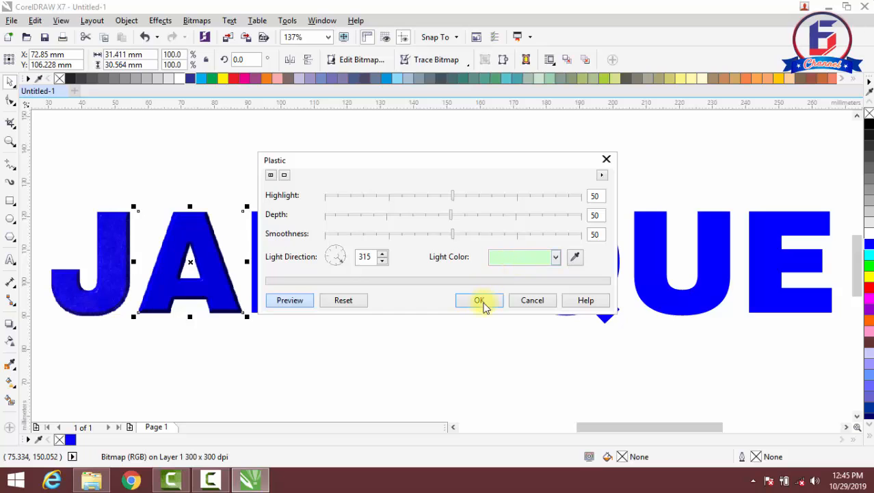
left_click(486, 304)
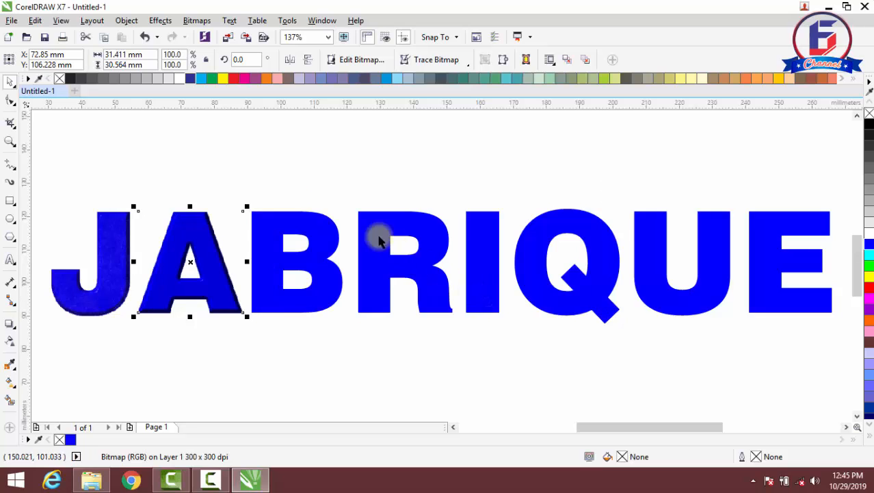
left_click(196, 20)
mouse_move(275, 421)
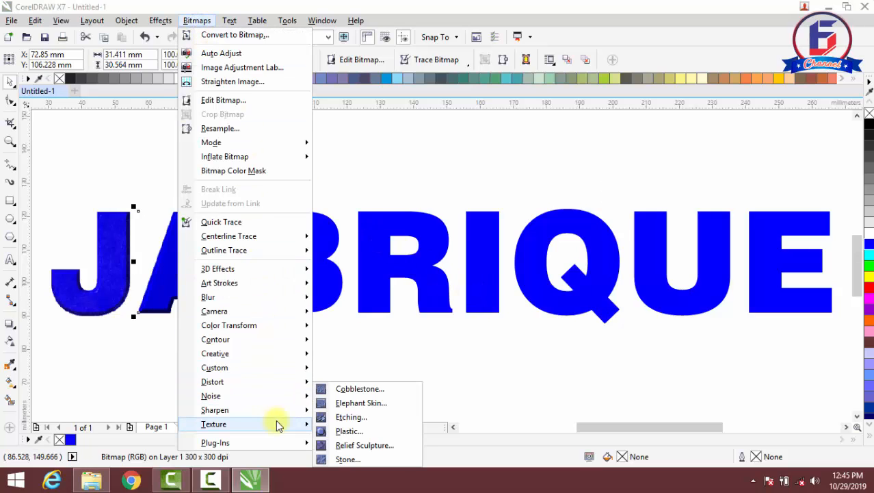
left_click(359, 403)
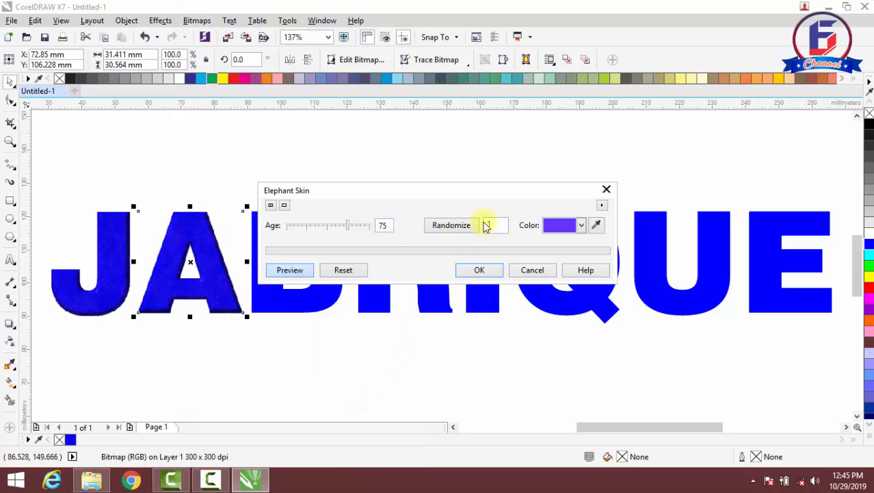
left_click(480, 270)
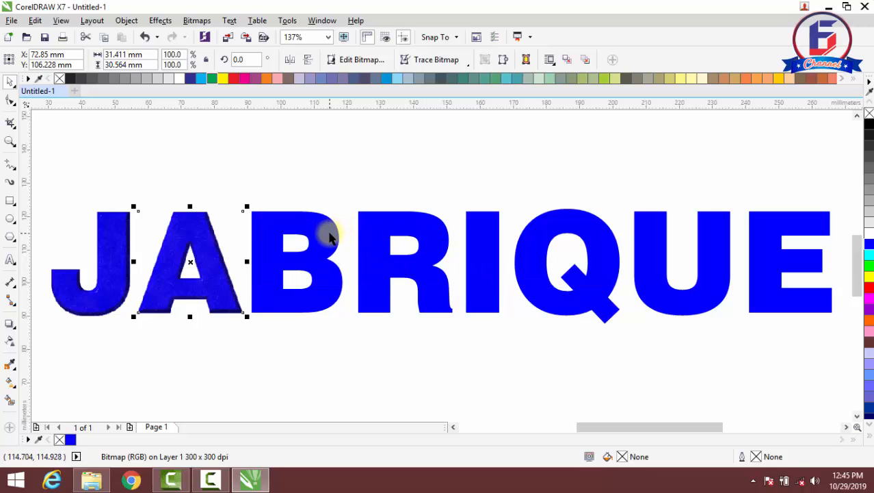
Convert the letter B to a 300 dpi RGB Color (24-bit) bitmap with anti-aliasing and a transparent background
left_click(329, 236)
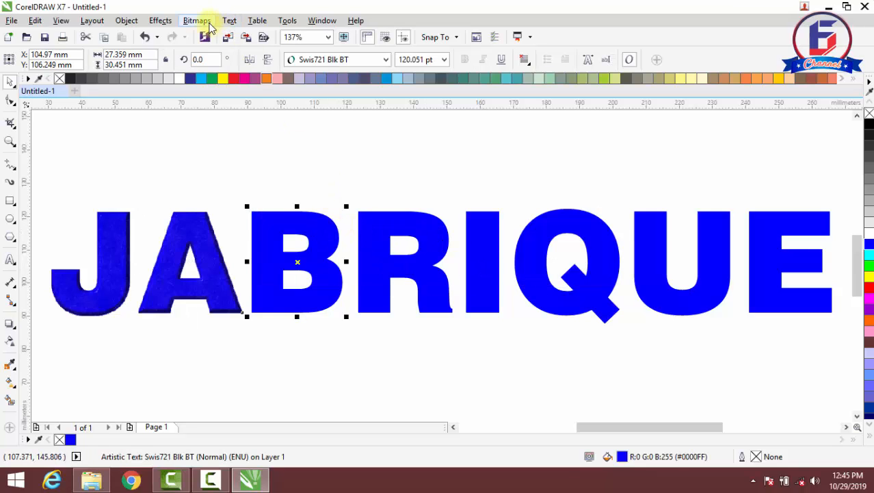
left_click(197, 21)
left_click(219, 35)
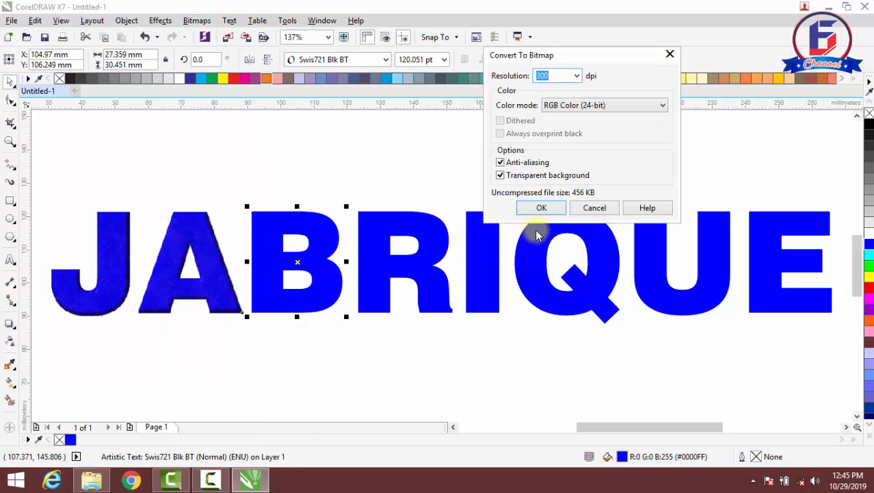
left_click(542, 208)
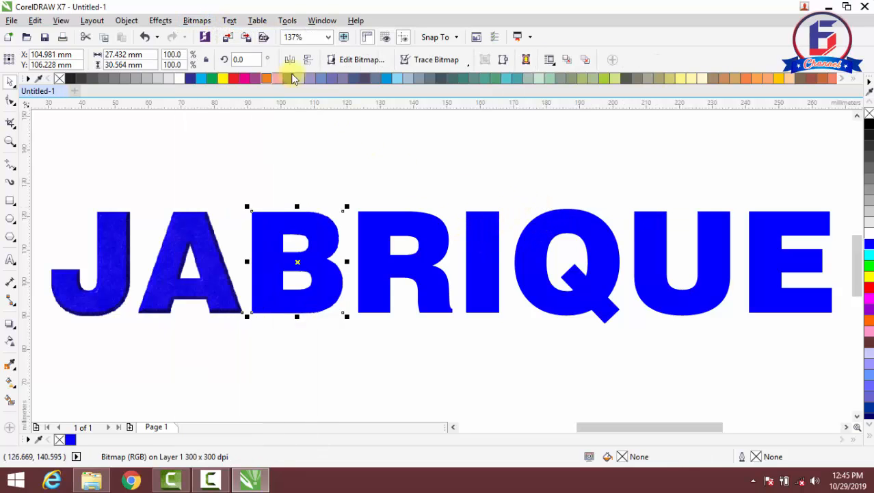
Apply the Plastic texture with highlight, depth and smoothness 50 and the Elephant Skin texture with its existing settings to the B
left_click(198, 20)
mouse_move(293, 423)
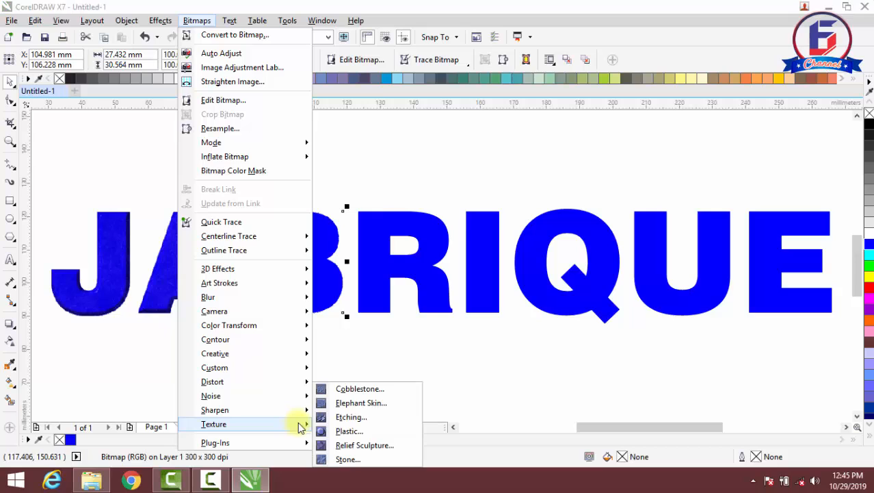
left_click(359, 431)
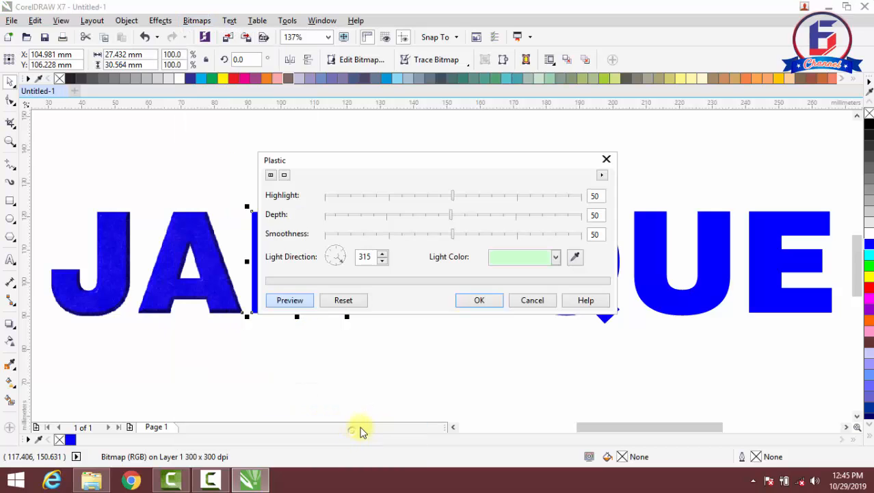
left_click(480, 301)
left_click(197, 21)
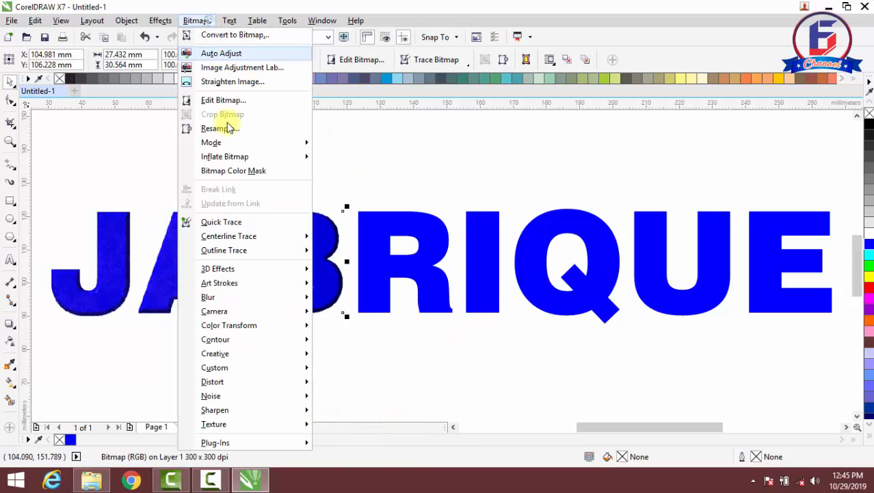
mouse_move(275, 424)
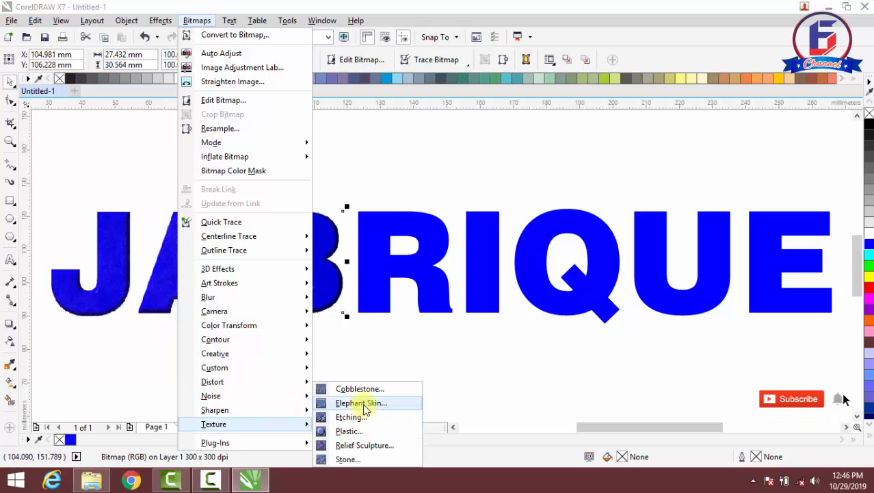
left_click(363, 403)
left_click(477, 271)
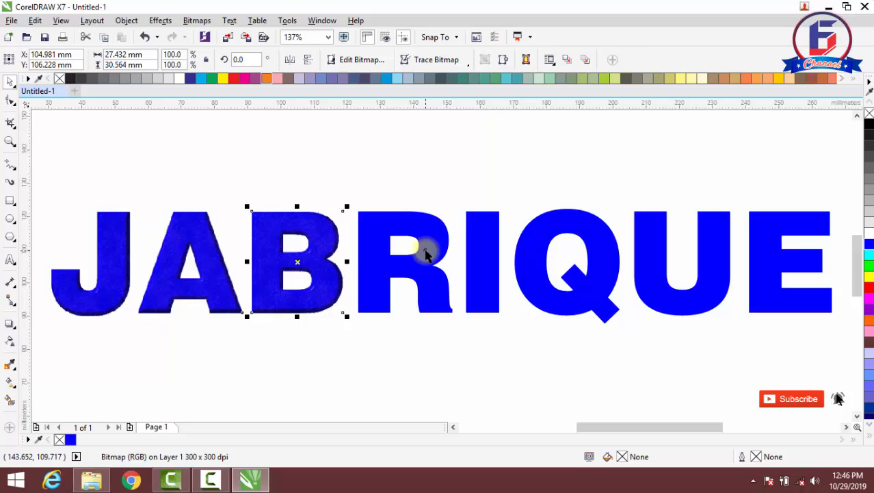
Convert the letter R to a 300 dpi RGB Color (24-bit) bitmap with anti-aliasing and a transparent background
left_click(425, 255)
left_click(197, 21)
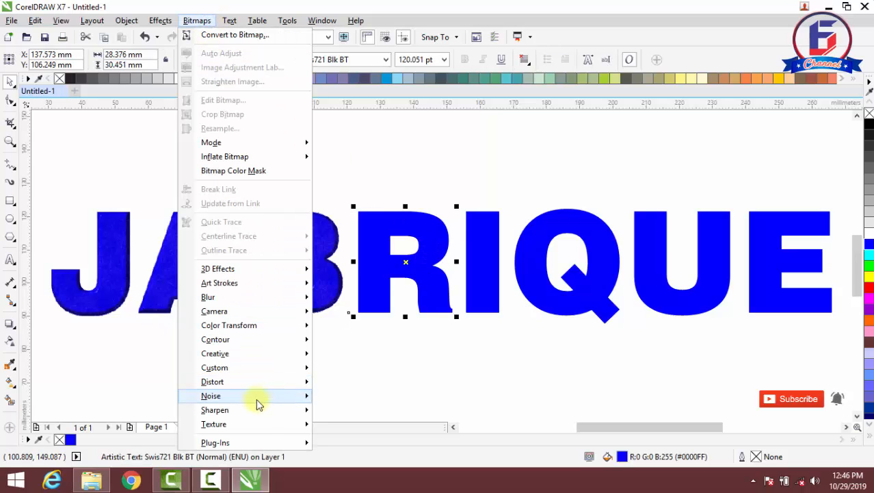
left_click(253, 41)
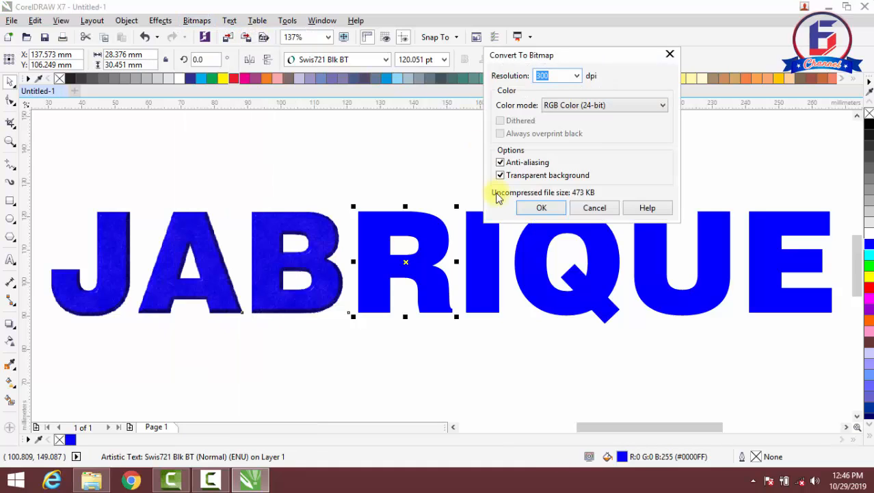
left_click(526, 208)
Apply the Plastic texture with highlight 50 and the Elephant Skin texture with age 75, randomize value 1 and violet color to the R
left_click(196, 20)
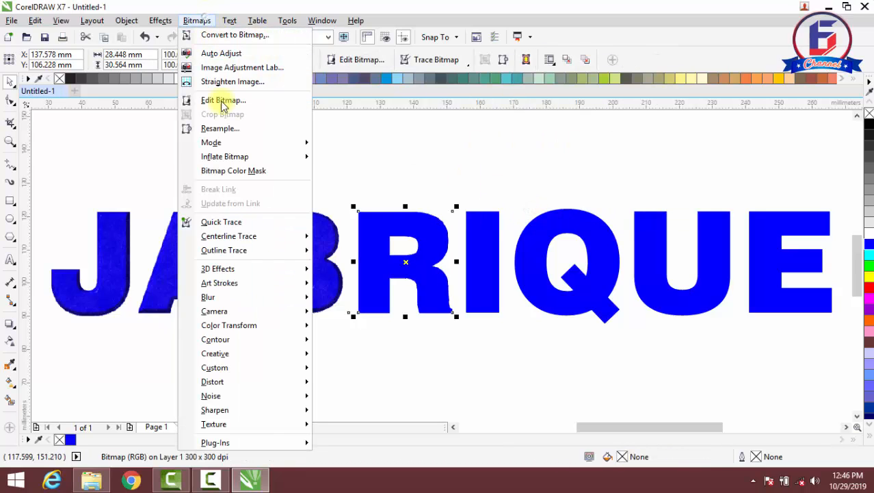
mouse_move(279, 427)
left_click(347, 430)
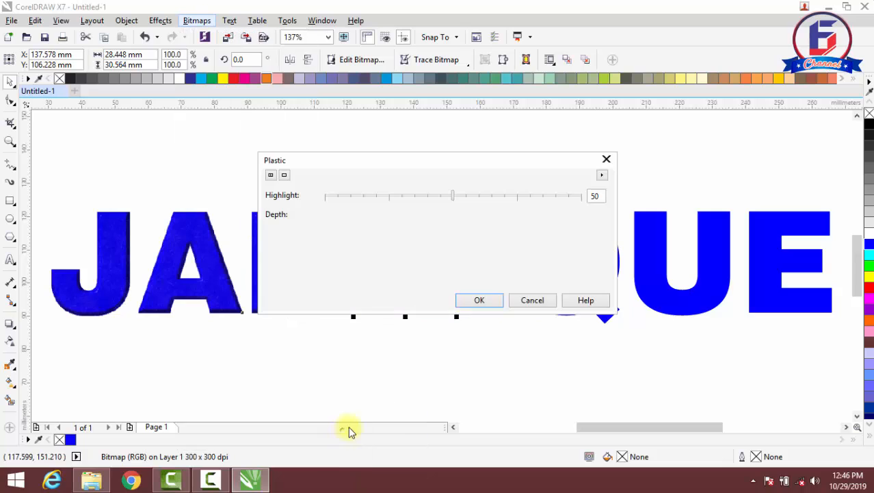
left_click(481, 301)
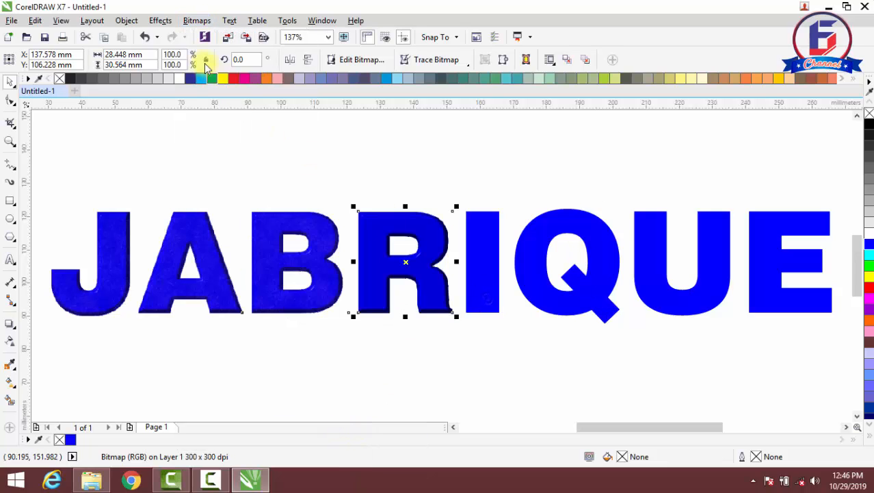
left_click(196, 20)
mouse_move(286, 427)
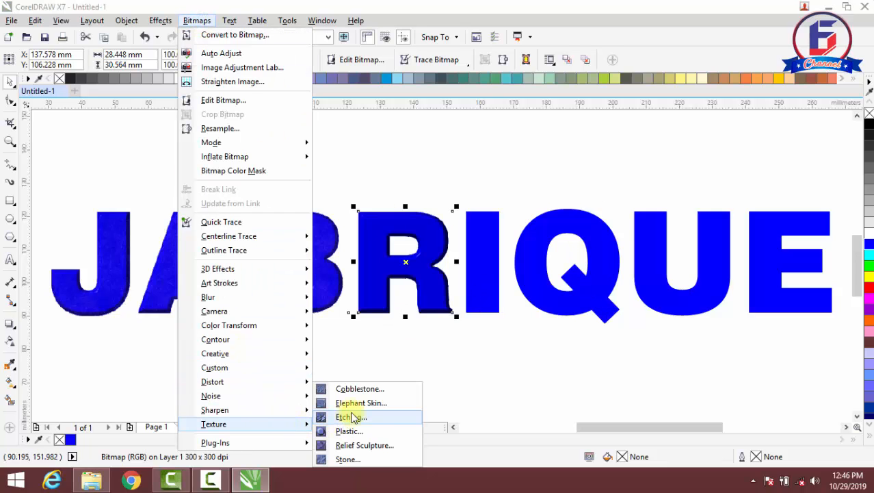
left_click(357, 402)
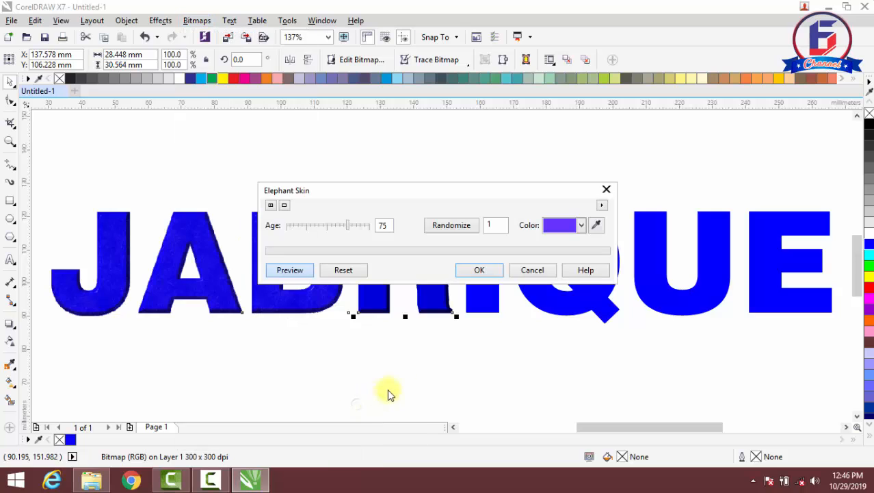
left_click(478, 269)
Convert the letter I to a 300 dpi RGB Color (24-bit) bitmap with anti-aliasing and a transparent background
left_click(486, 260)
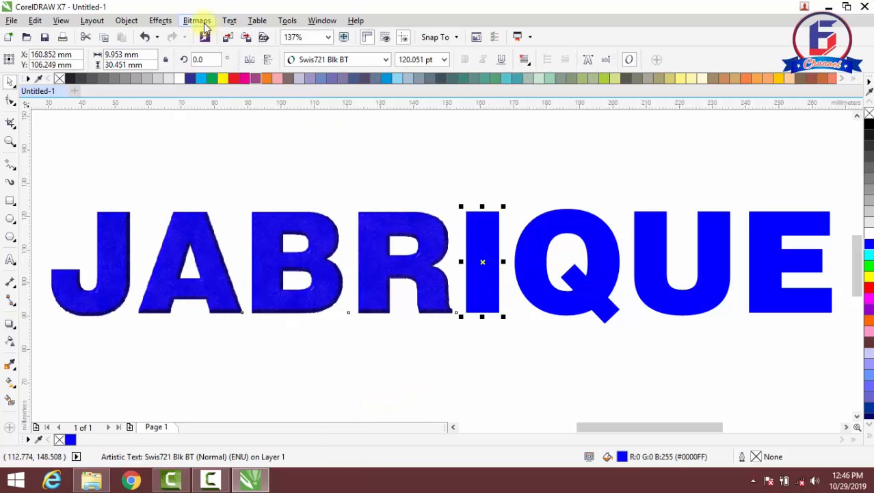
left_click(197, 20)
left_click(215, 38)
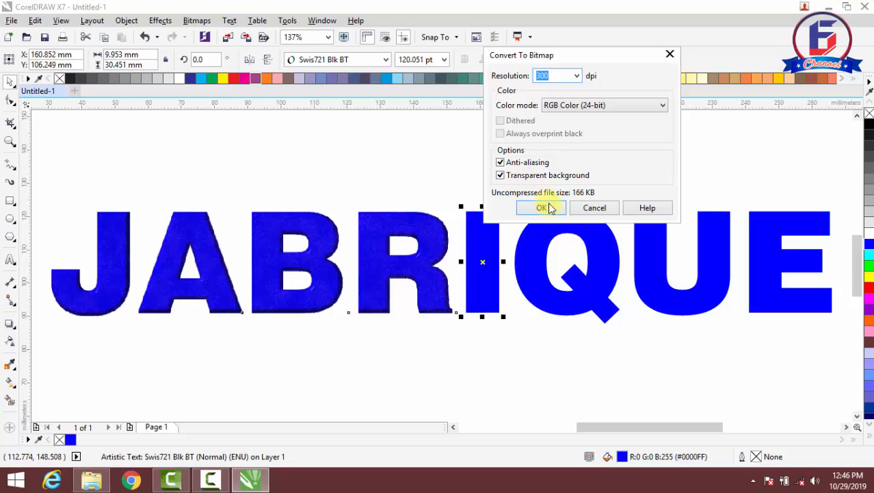
left_click(544, 208)
Apply the Plastic texture with its existing settings and the Elephant Skin texture with age 75 and violet color to the I
left_click(196, 20)
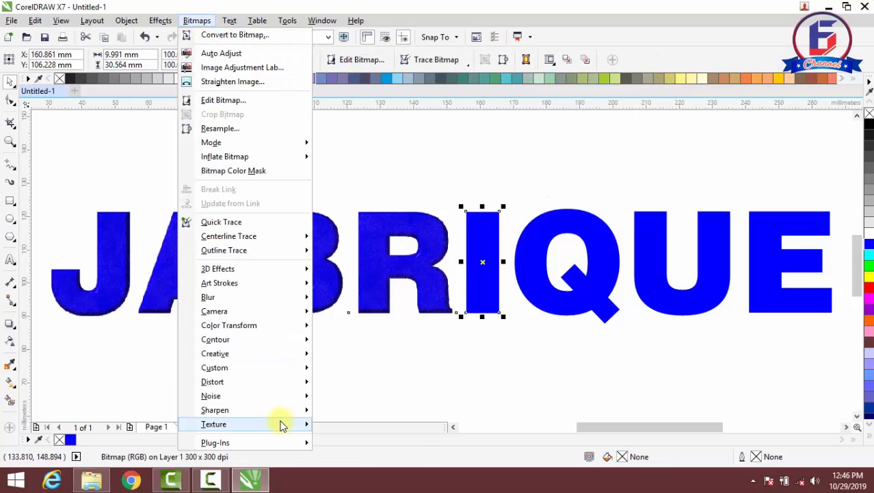
mouse_move(282, 424)
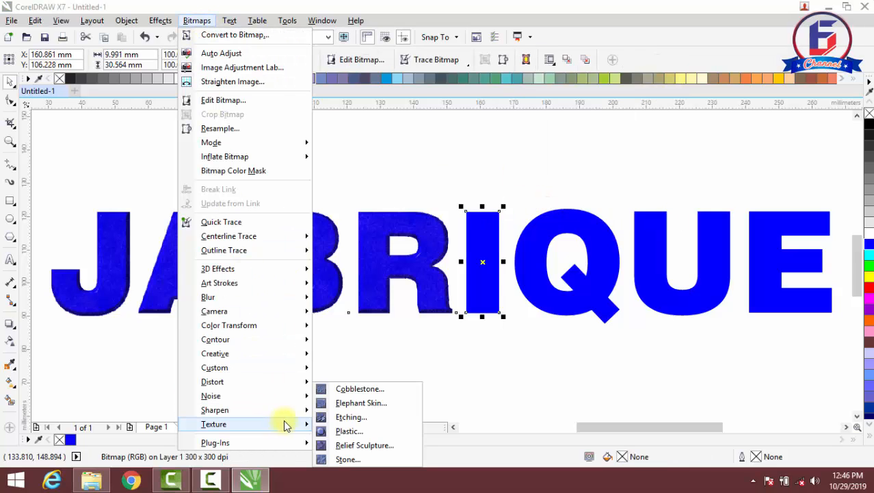
left_click(363, 432)
left_click(490, 301)
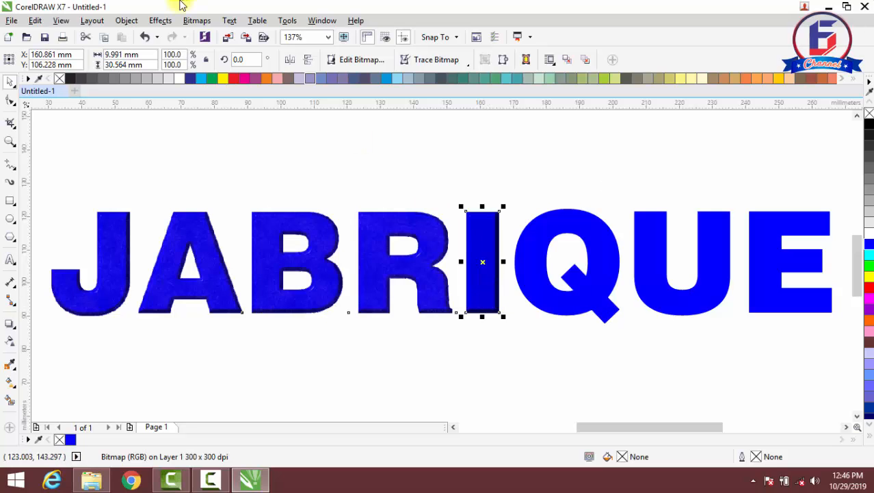
left_click(196, 20)
mouse_move(297, 422)
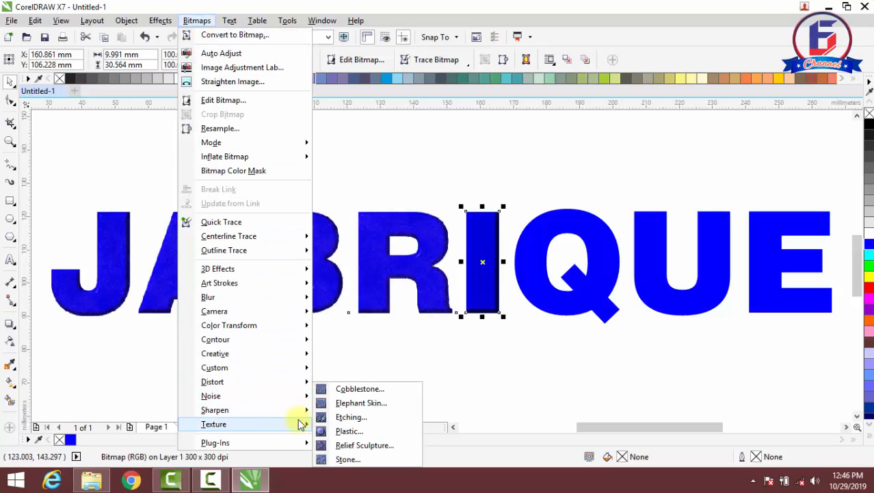
left_click(361, 405)
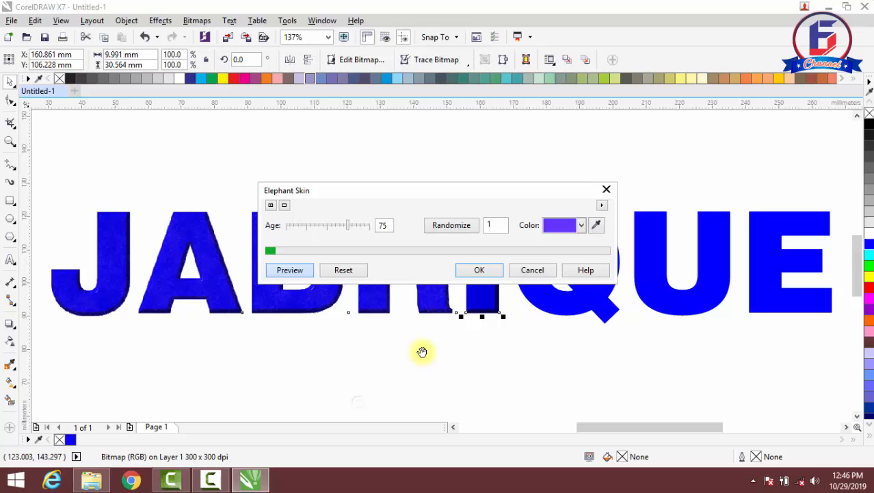
left_click(489, 270)
Convert the letter Q to a 300 dpi RGB Color (24-bit) bitmap with anti-aliasing and a transparent background
left_click(543, 220)
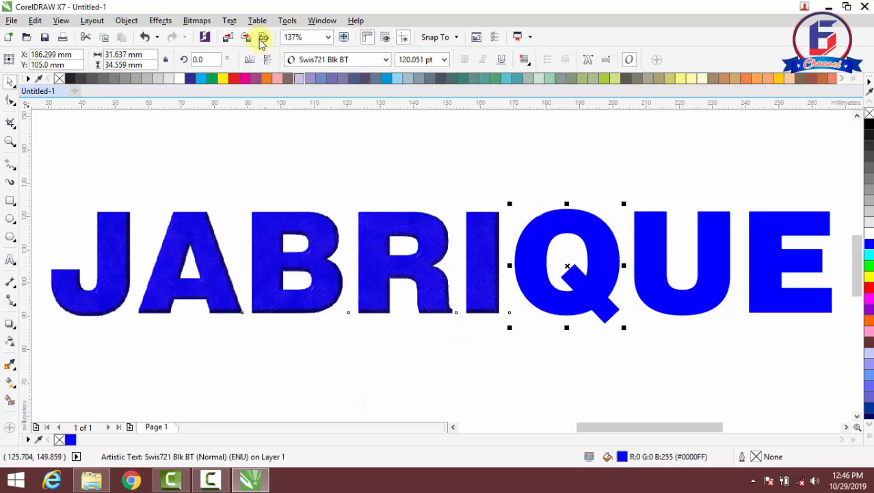
left_click(209, 22)
left_click(226, 32)
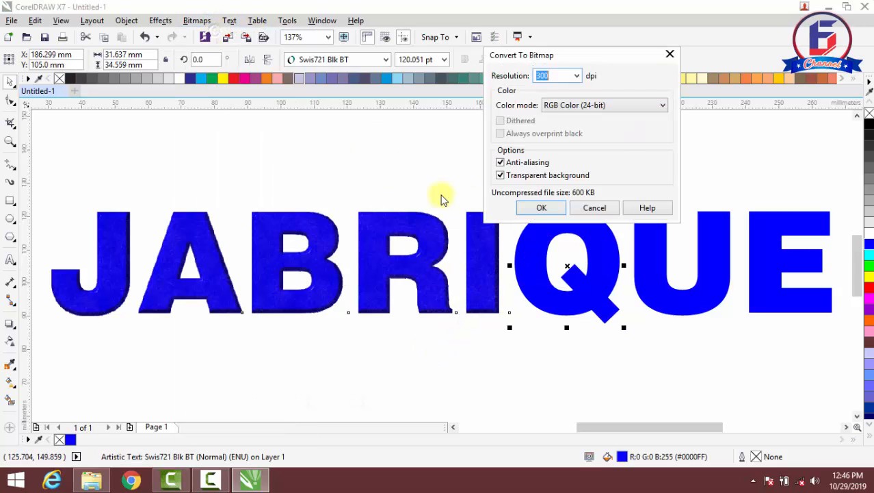
left_click(539, 208)
Apply the Plastic texture with its existing settings and the Elephant Skin texture with age 75 and violet color to the Q
left_click(196, 20)
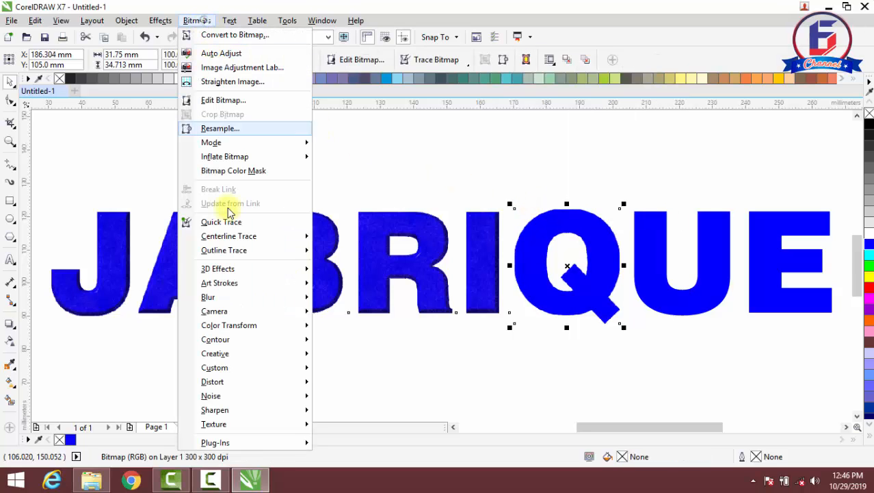
mouse_move(294, 426)
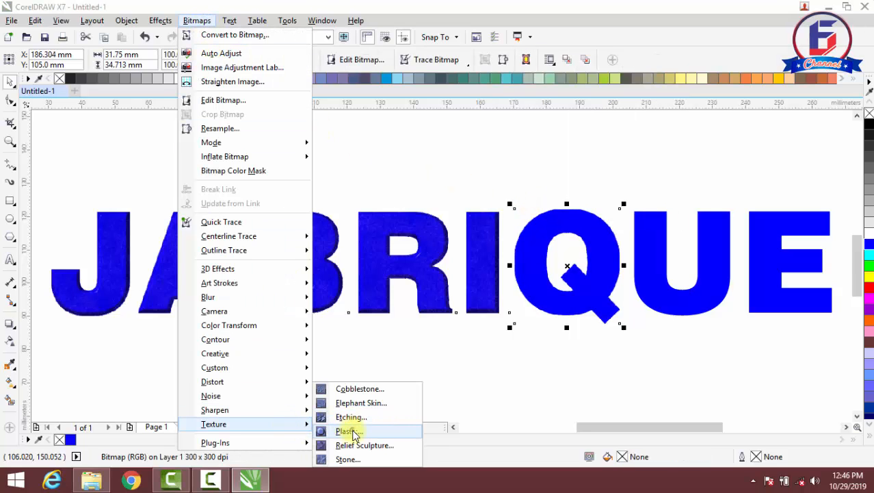
left_click(352, 430)
left_click(490, 304)
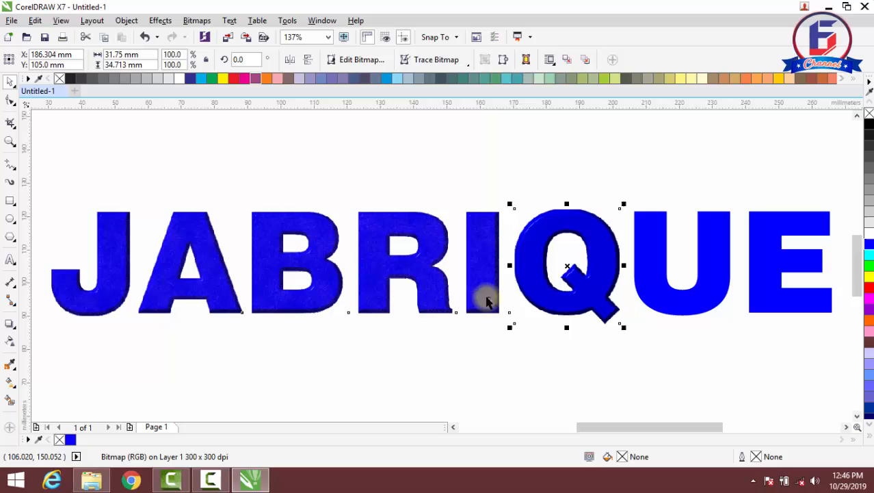
left_click(196, 20)
mouse_move(282, 425)
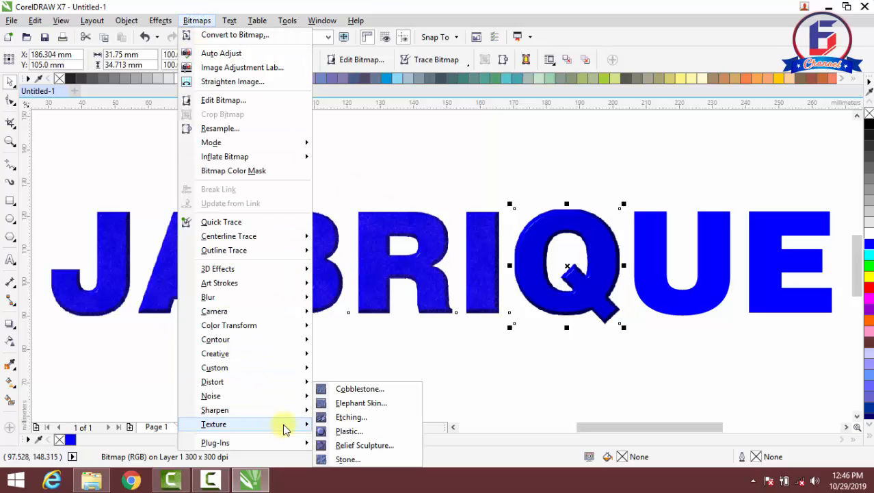
left_click(357, 403)
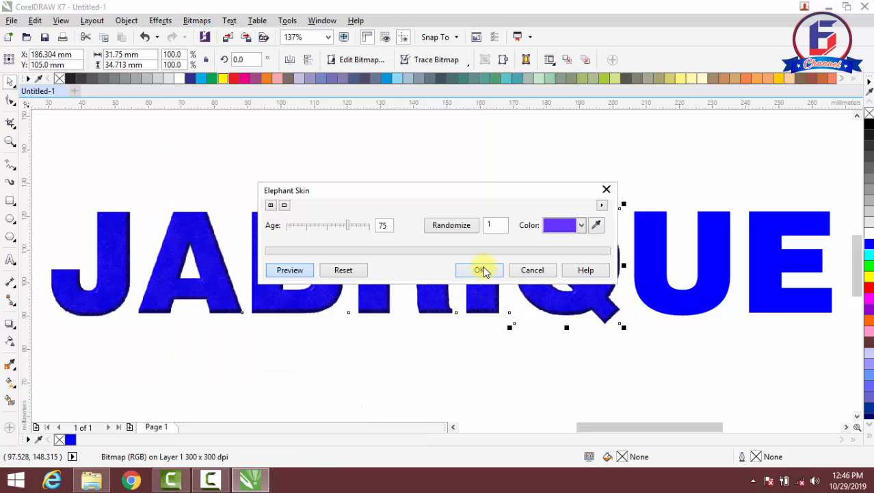
left_click(481, 270)
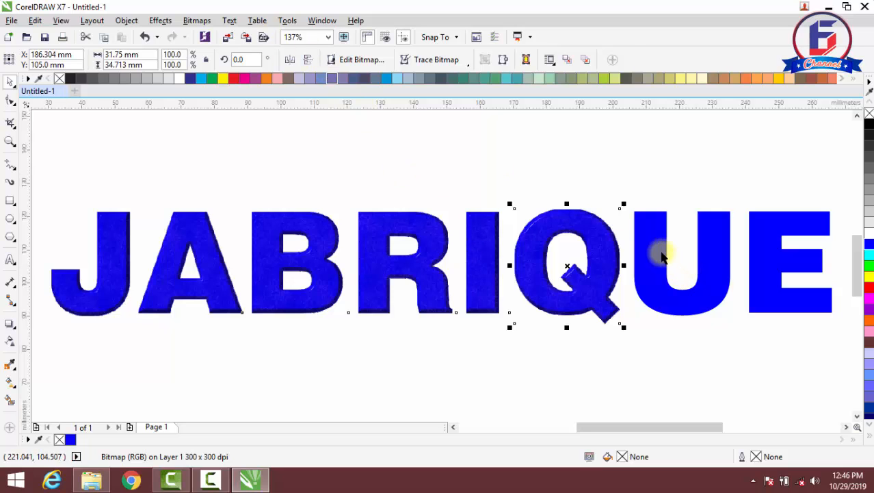
Convert the letter U to a 300 dpi RGB bitmap
left_click(659, 252)
left_click(196, 20)
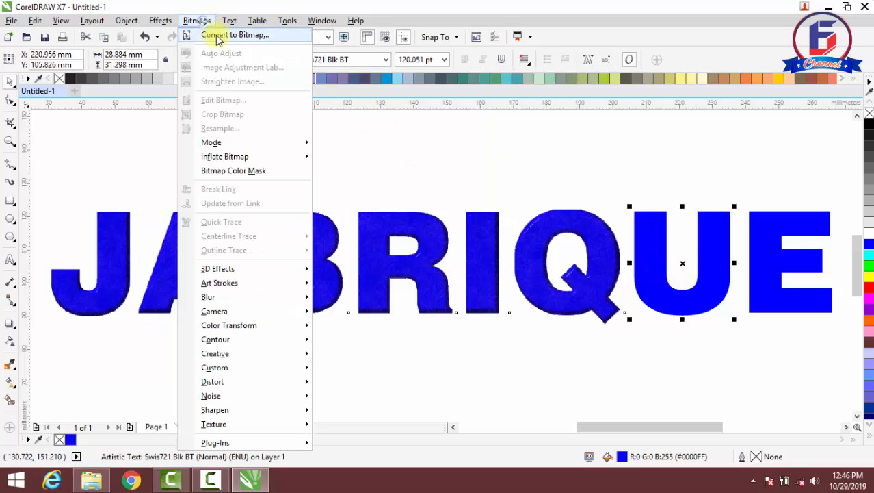
left_click(209, 33)
left_click(540, 208)
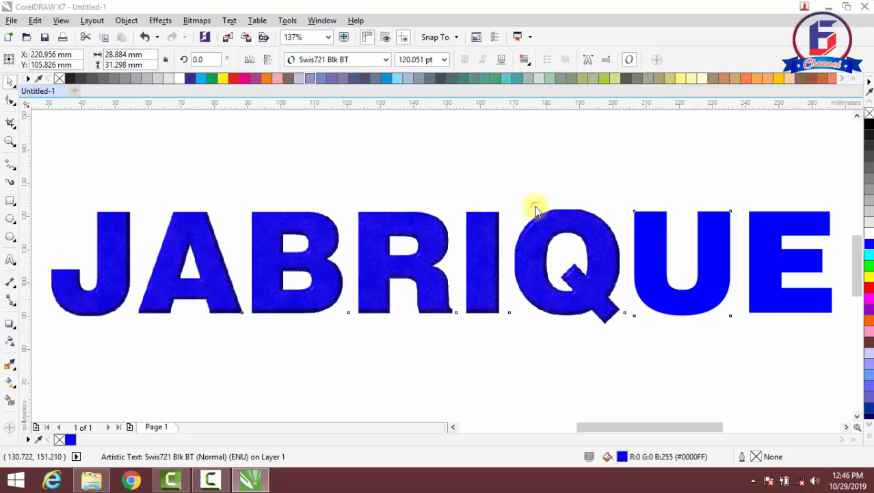
Apply Plastic with highlight, depth and smoothness 50 and light direction 315, plus Elephant Skin with age 75 and violet color, to the U
left_click(196, 19)
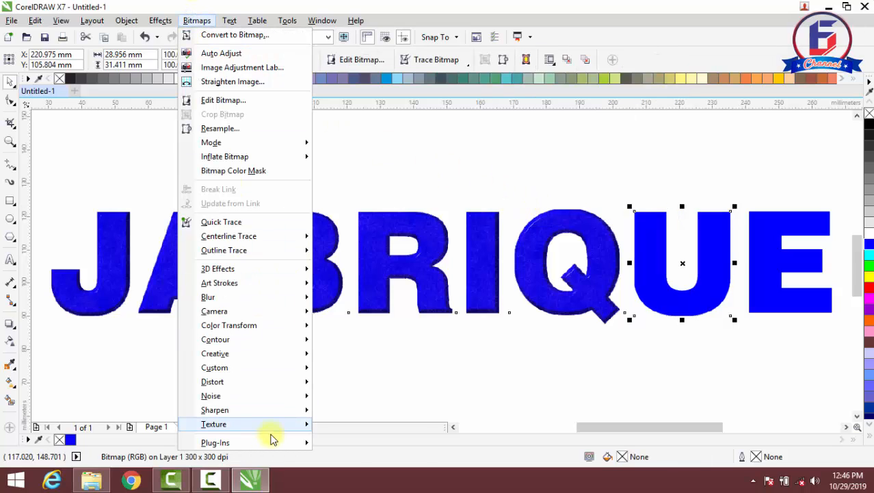
mouse_move(277, 425)
left_click(348, 431)
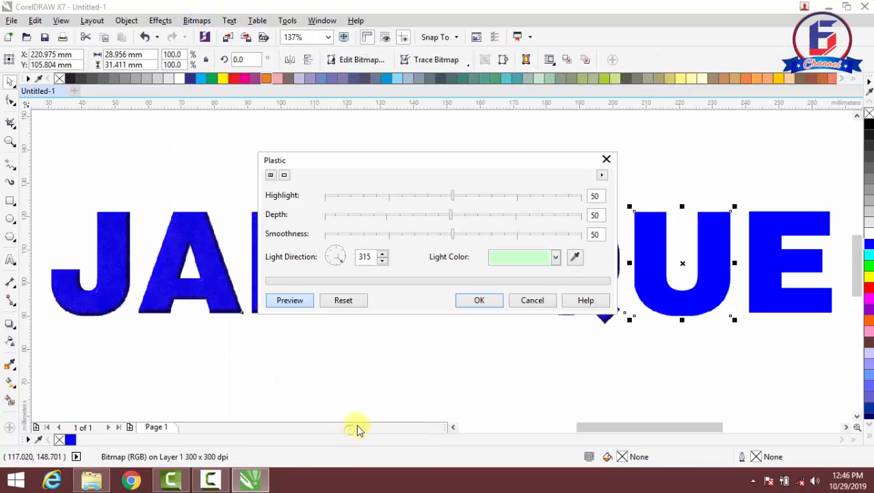
left_click(479, 301)
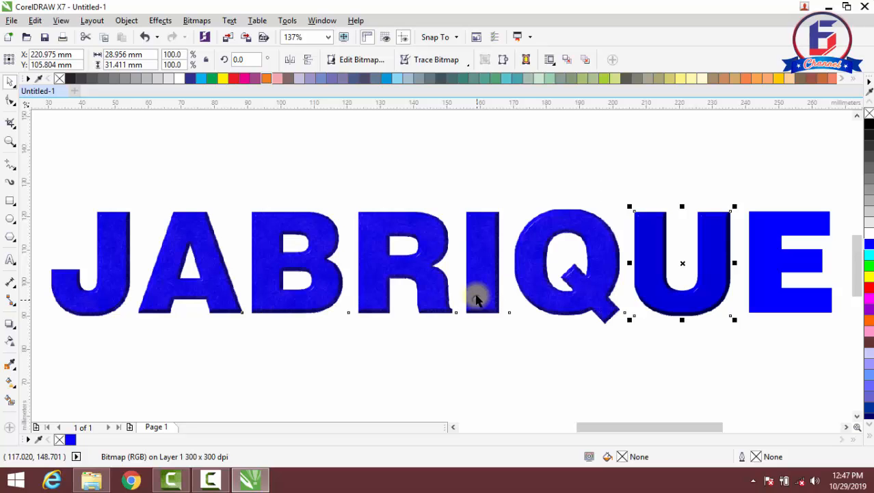
left_click(196, 20)
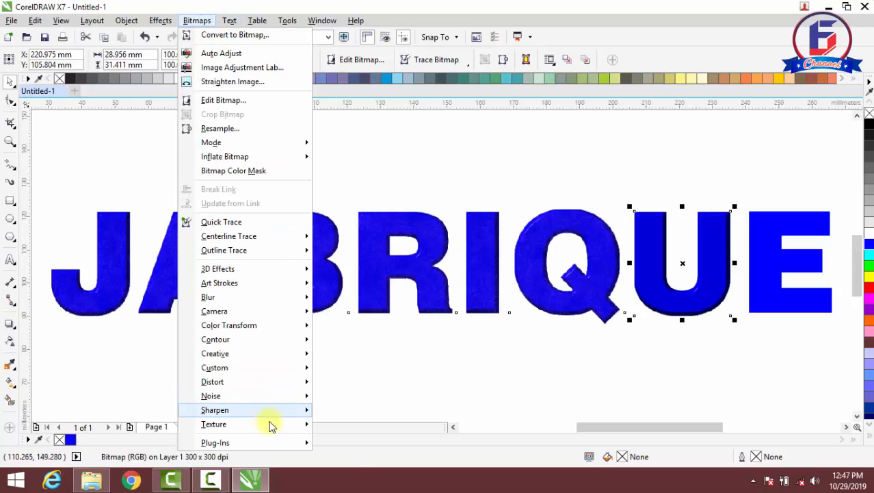
mouse_move(282, 426)
left_click(360, 403)
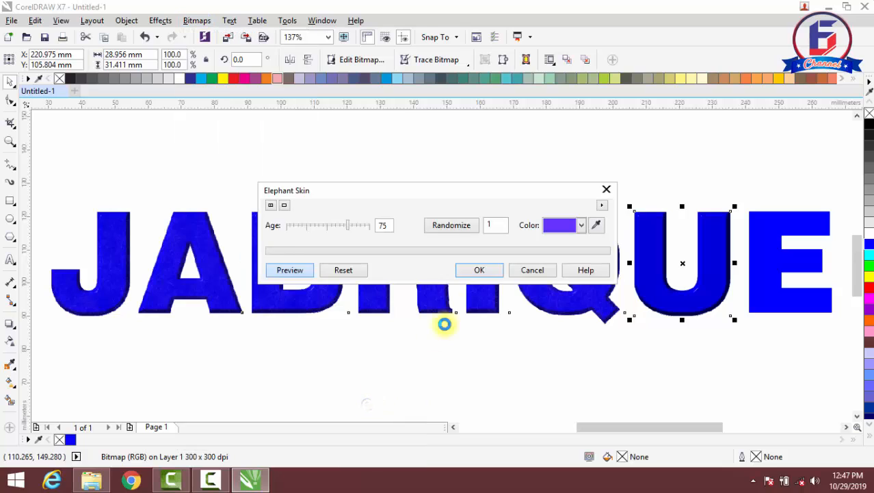
left_click(481, 271)
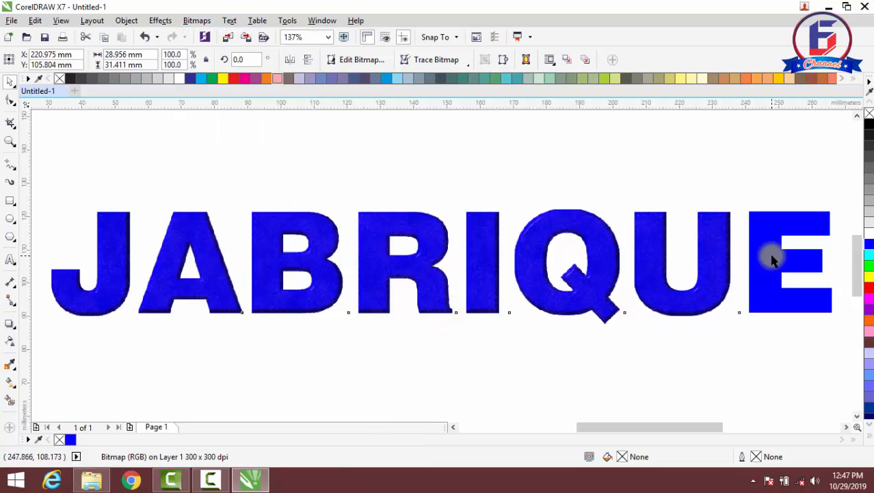
Convert the letter E to a 300 dpi RGB bitmap
left_click(773, 254)
left_click(198, 21)
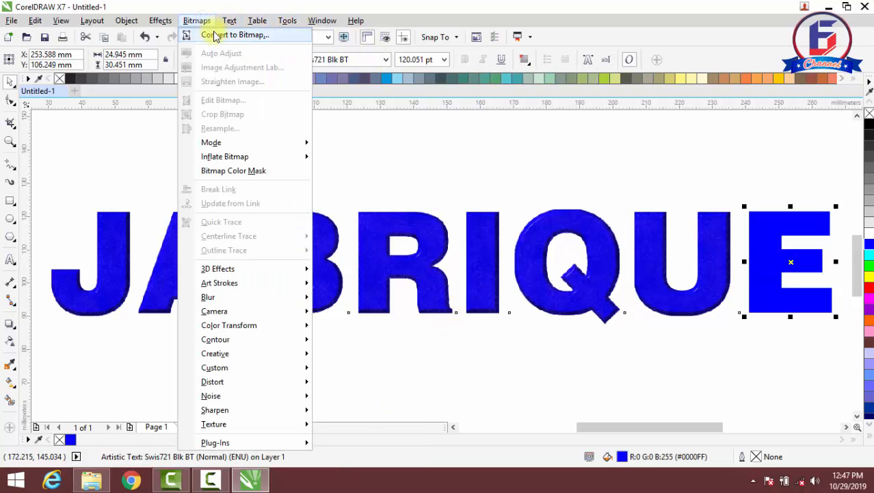
left_click(207, 33)
left_click(534, 209)
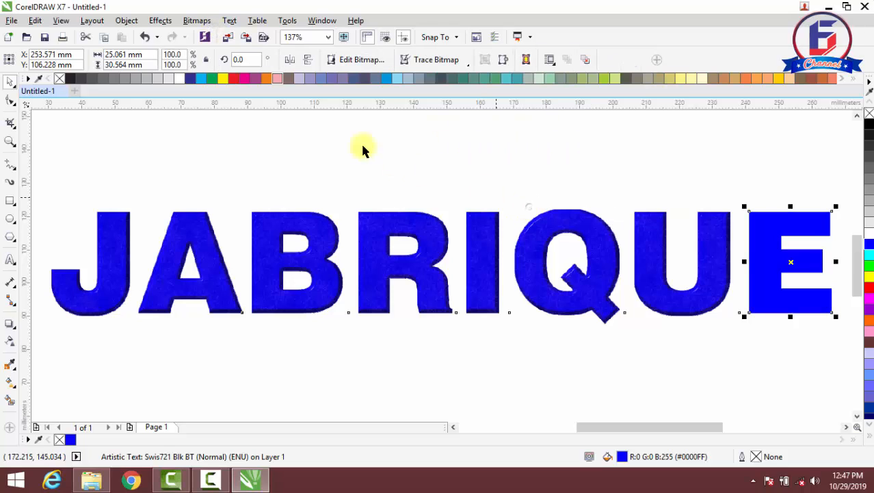
Apply Plastic with highlight, depth and smoothness 50 and light direction 315, plus Elephant Skin with its existing settings, to the E
left_click(195, 21)
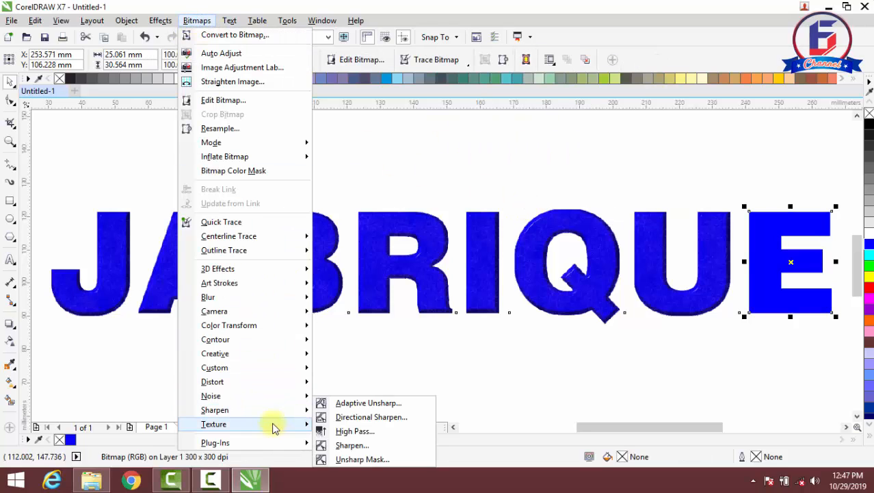
mouse_move(271, 423)
left_click(332, 429)
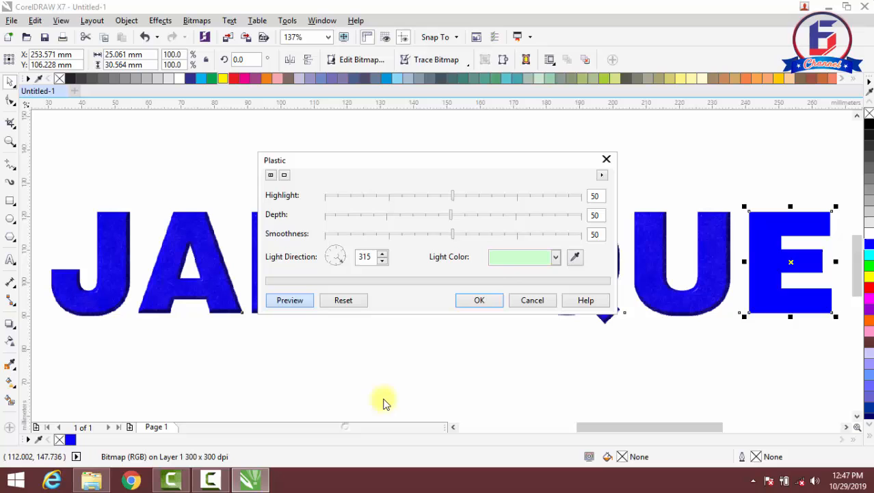
left_click(495, 300)
left_click(196, 20)
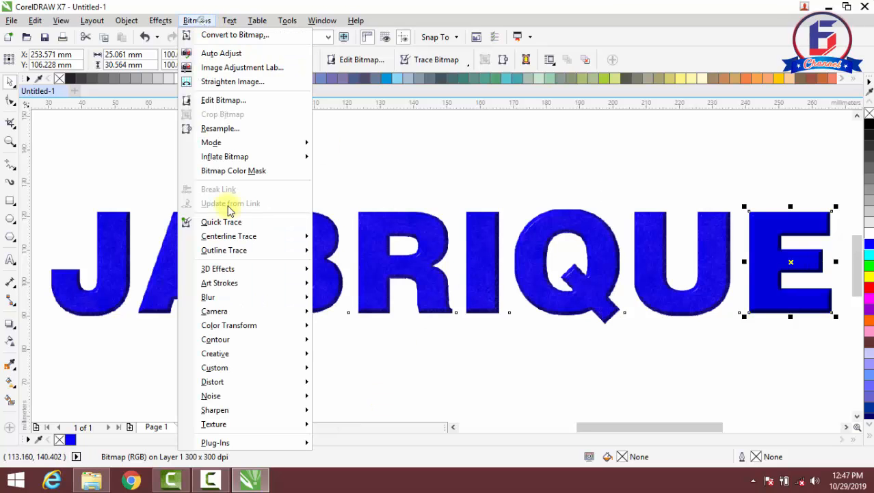
mouse_move(270, 423)
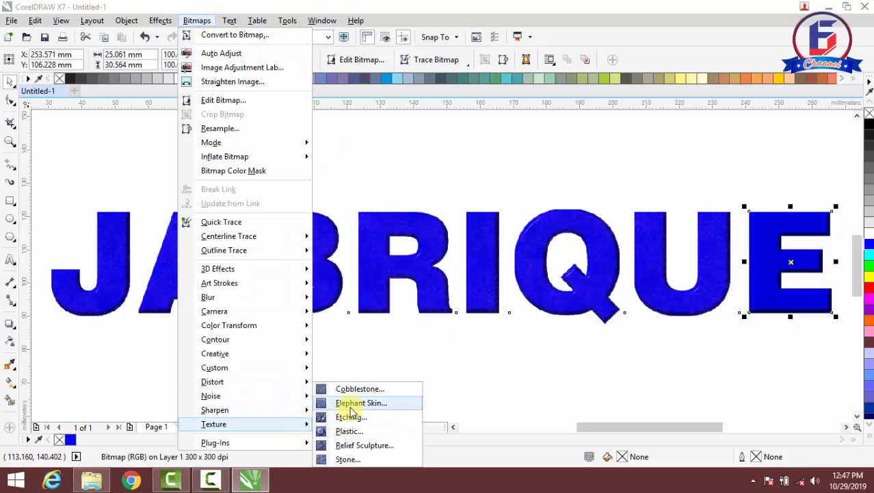
left_click(350, 404)
left_click(479, 271)
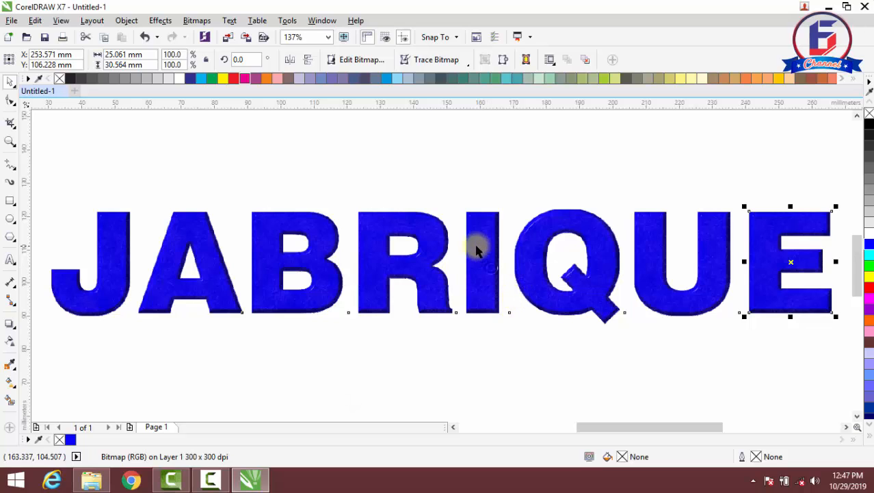
left_click(399, 152)
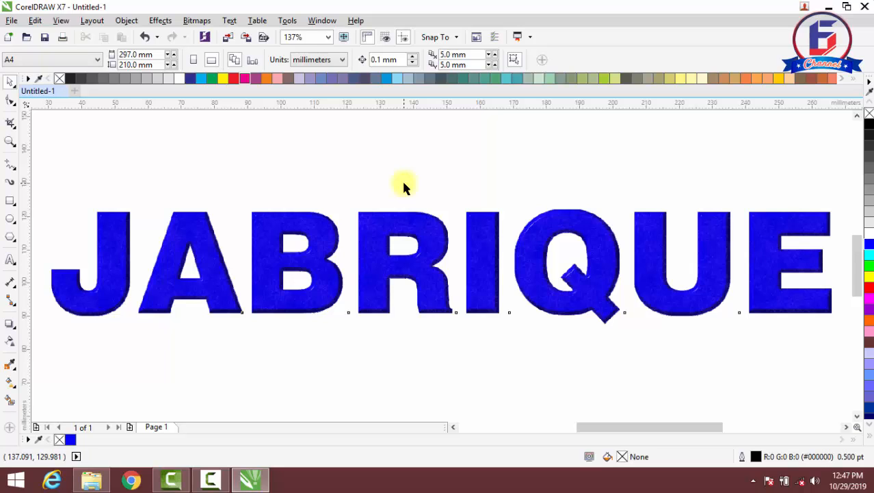
Create a page-sized 297 x 210 mm rectangle behind the JABRIQUE lettering
scroll(404, 185, "down", 3)
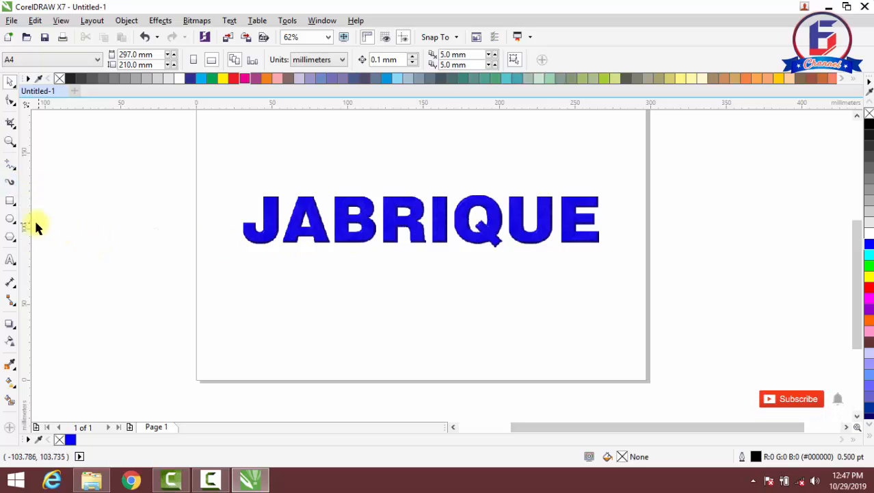
double_click(9, 201)
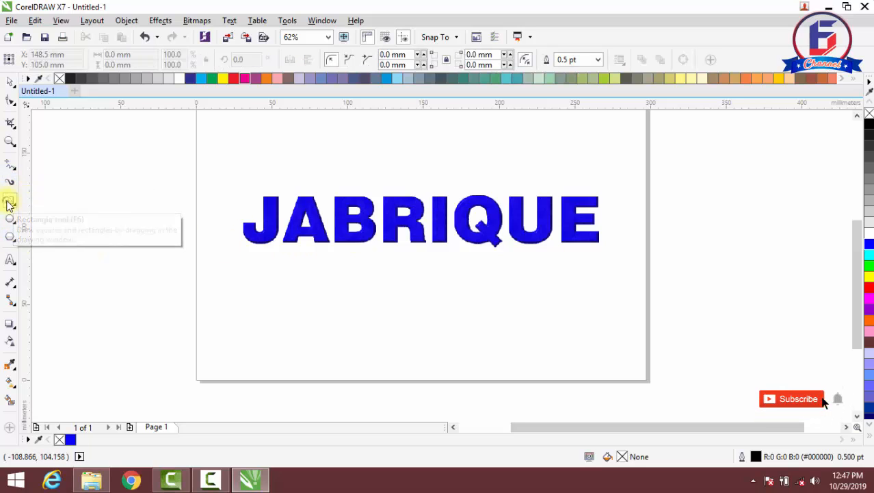
scroll(396, 246, "down", 2)
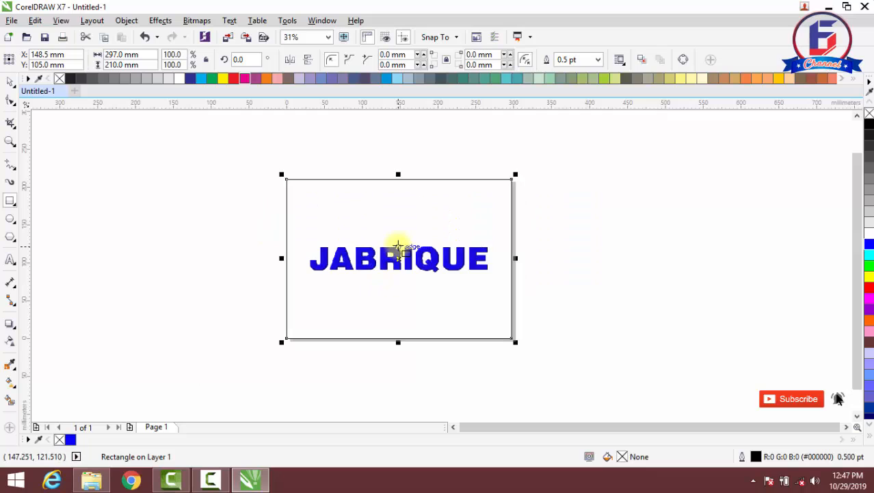
scroll(398, 244, "up", 2)
left_click(10, 81)
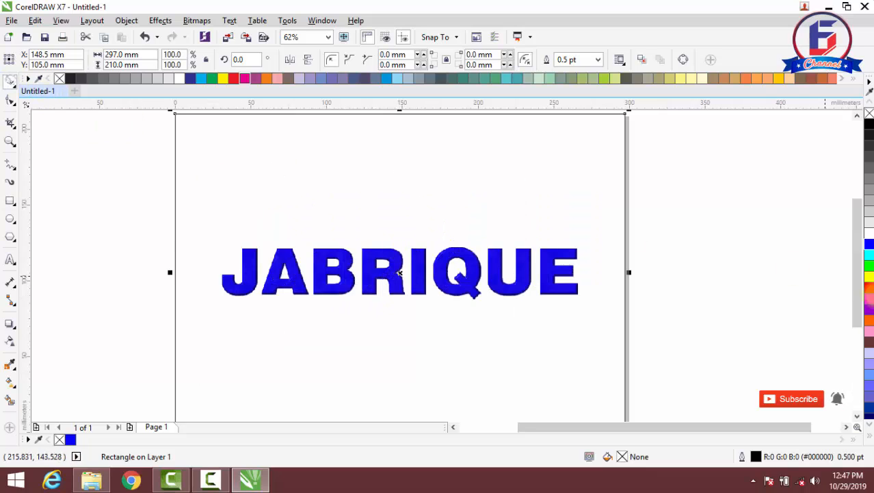
Fill the page-sized rectangle with light blue #6699FF and set its outline width to None
left_click(868, 436)
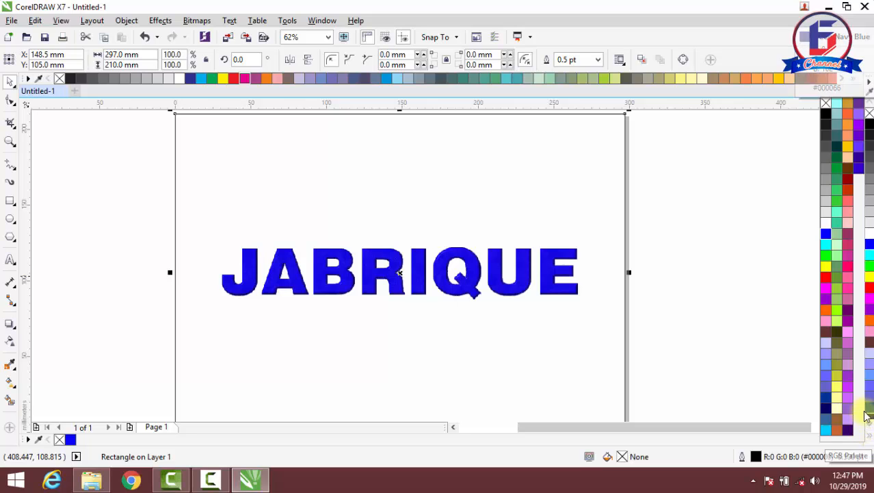
left_click(828, 368)
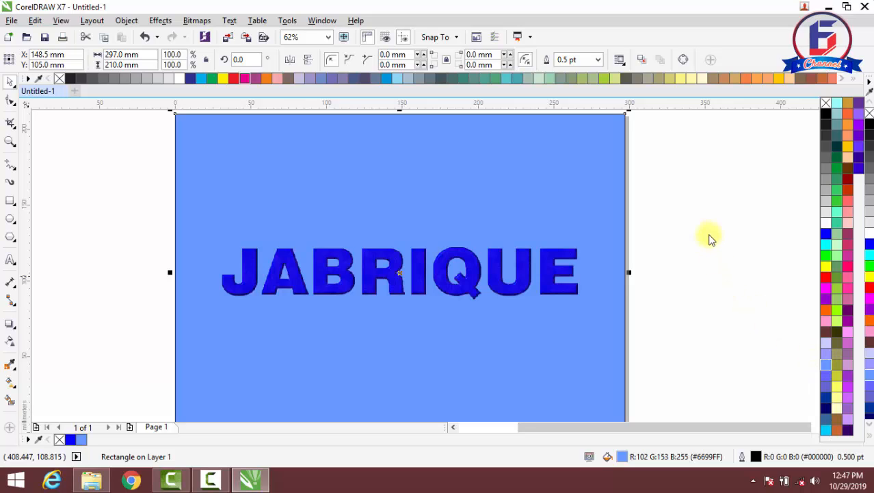
left_click(598, 59)
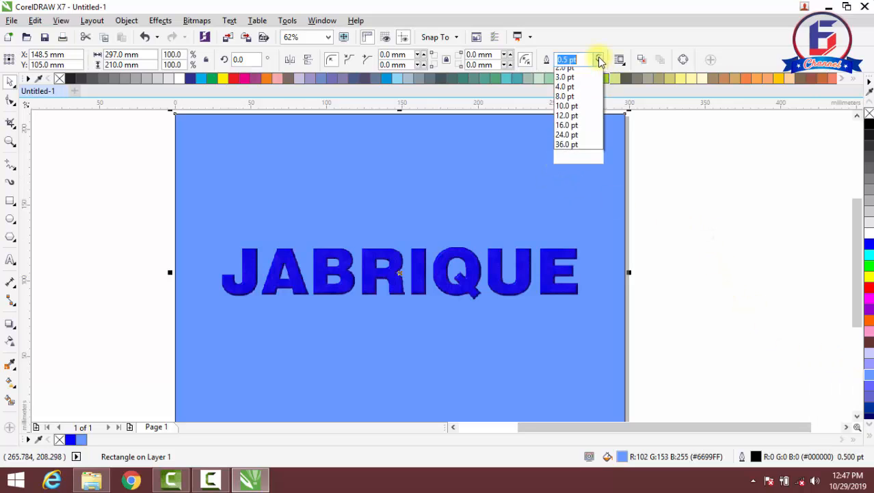
left_click(584, 73)
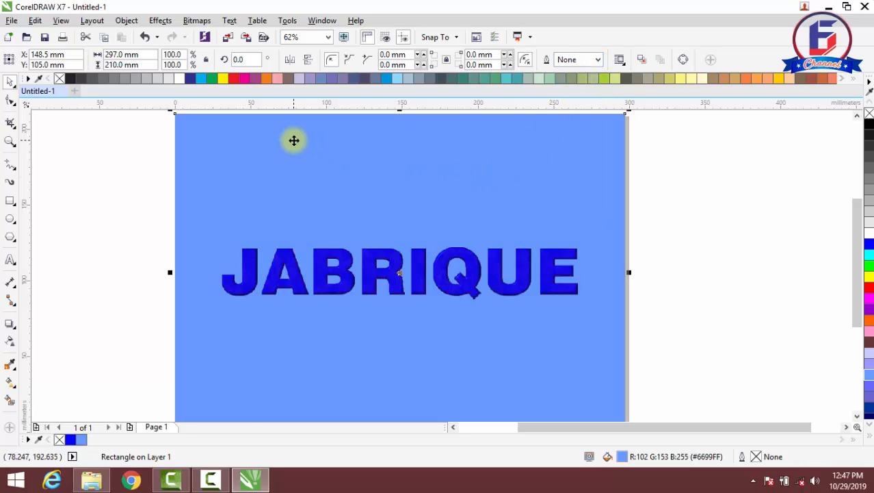
Convert the blue background rectangle to a 300 dpi RGB Color (24-bit) bitmap with anti-aliasing and a transparent background
scroll(336, 166, "down", 1)
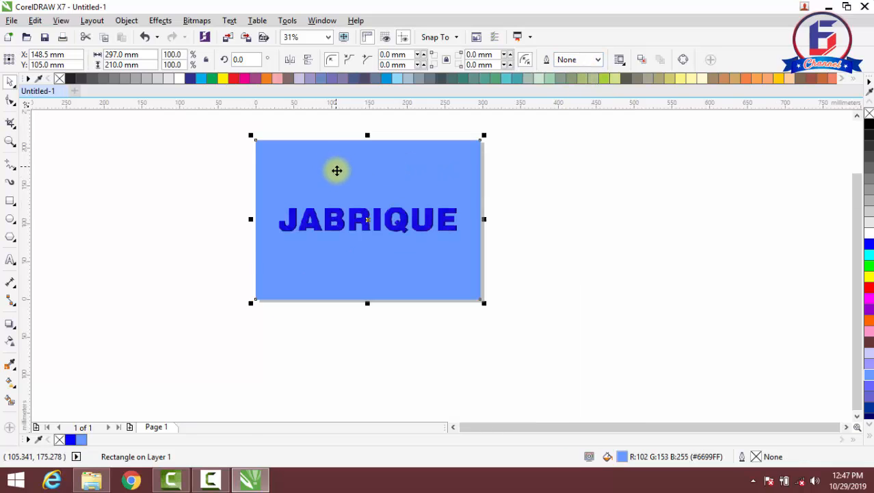
left_click(10, 141)
left_click_drag(247, 135, 511, 307)
left_click(10, 80)
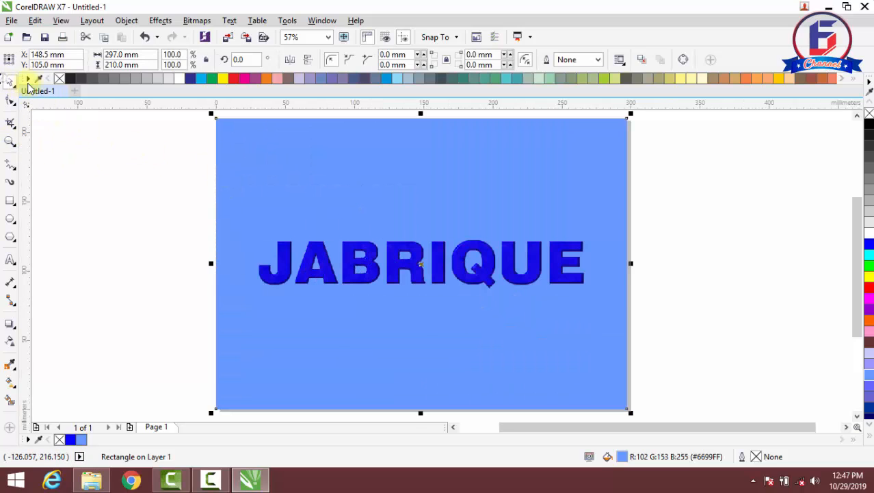
left_click(193, 21)
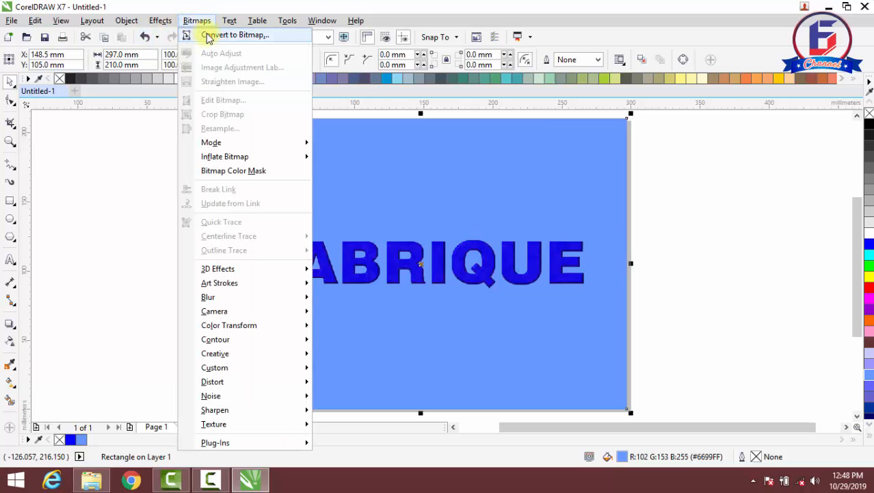
left_click(207, 36)
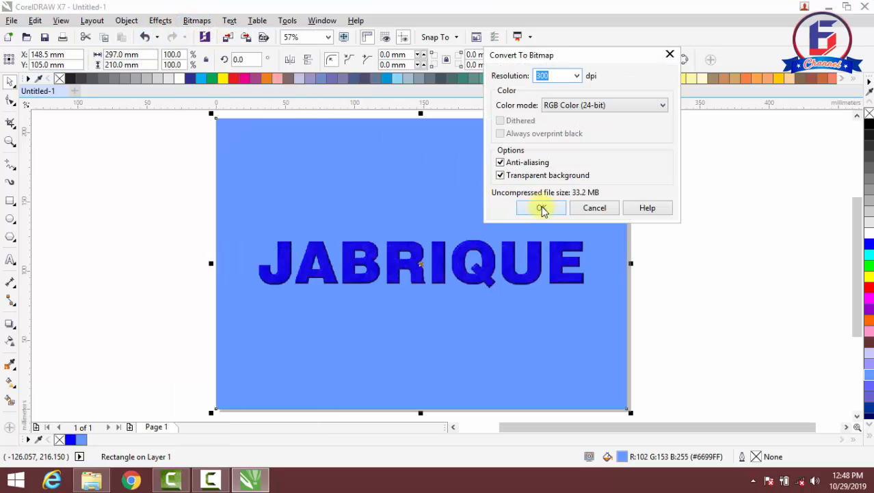
left_click(541, 208)
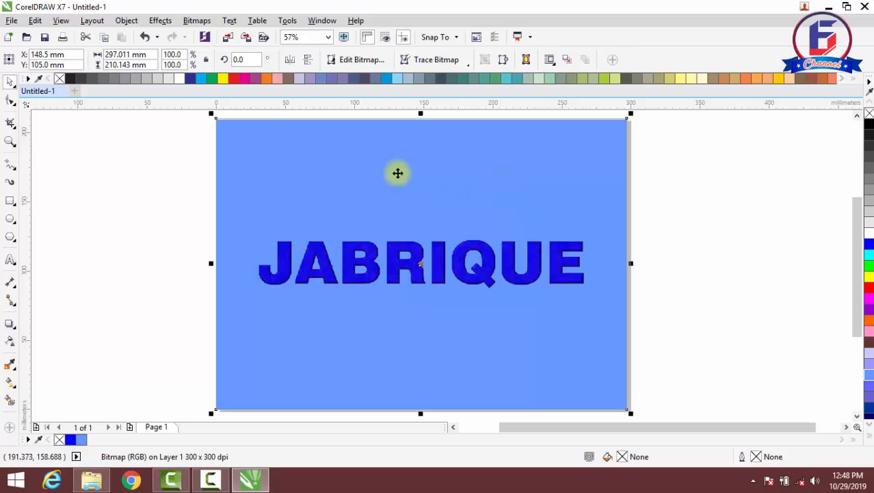
Apply the Elephant Skin texture to the blue background bitmap with age 75, randomize value 1 and the purple color
left_click(189, 21)
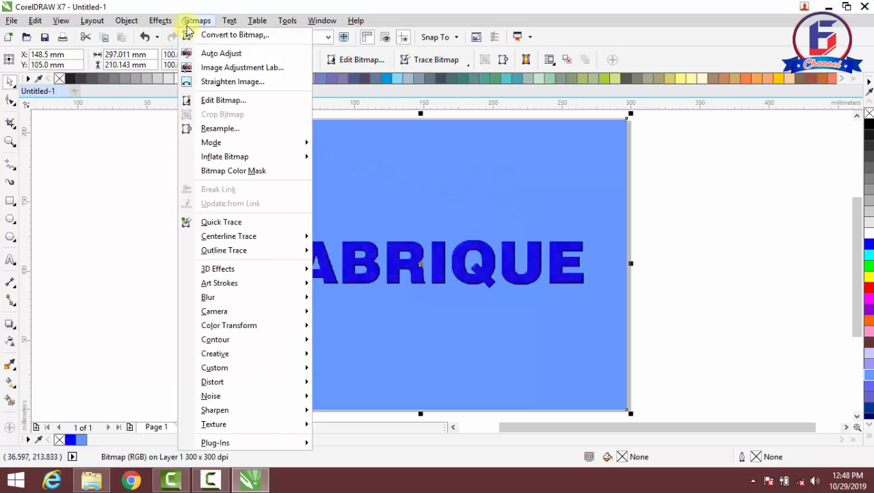
mouse_move(260, 425)
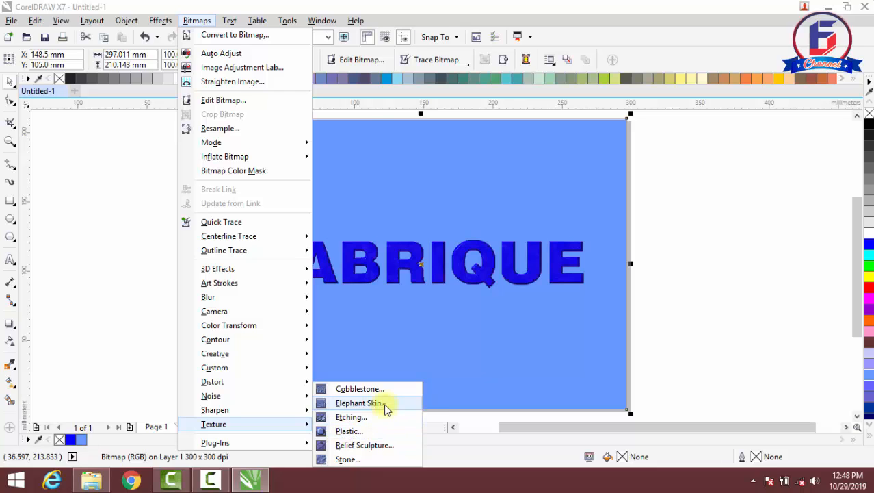
left_click(385, 408)
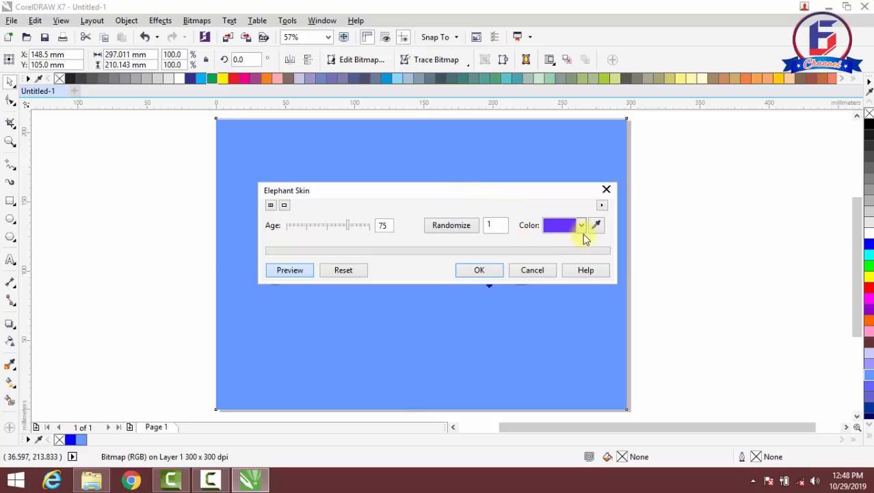
left_click_drag(507, 194, 552, 173)
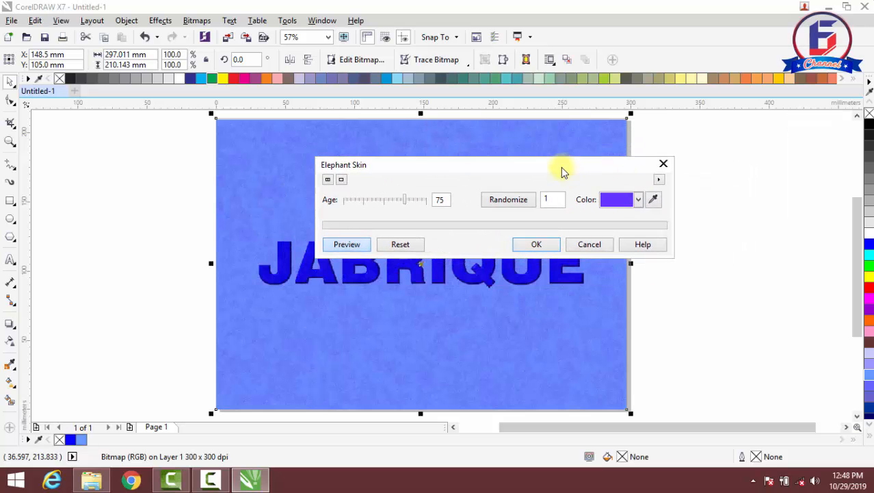
left_click(537, 244)
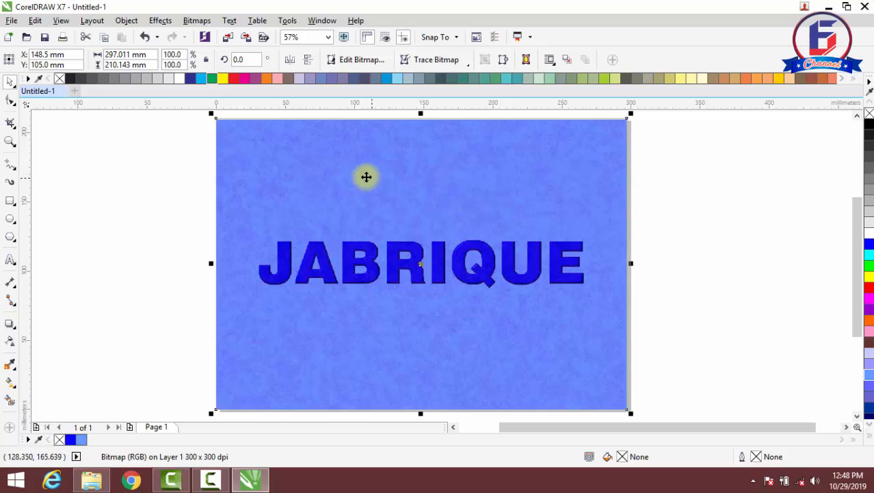
left_click(730, 201)
left_click(423, 166)
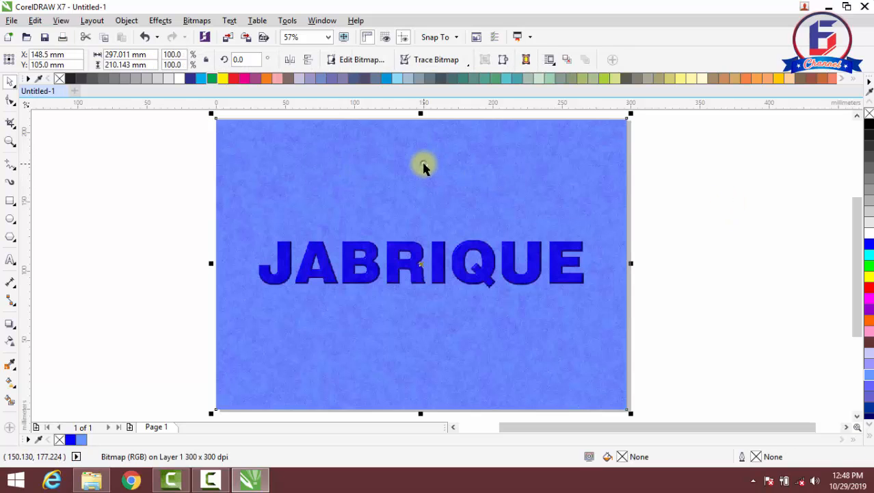
left_click(736, 245)
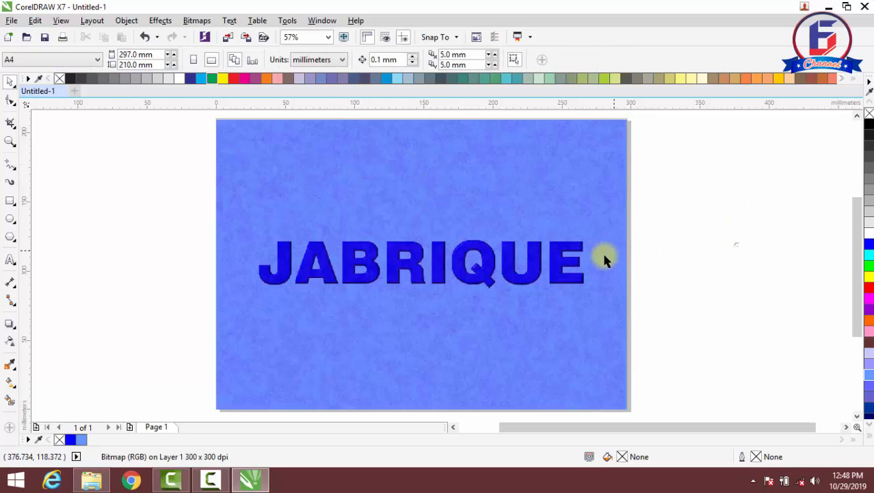
left_click(558, 262)
left_click(764, 200)
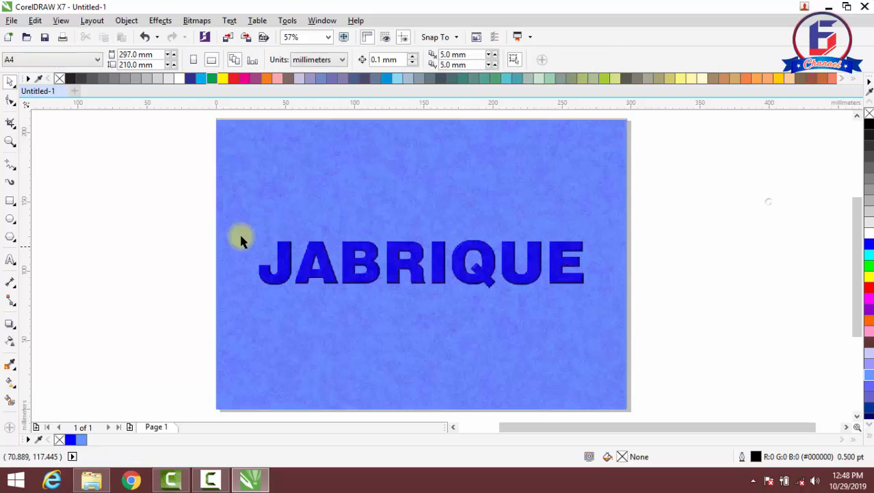
Lock the textured background bitmap in place and deselect it
left_click(377, 178)
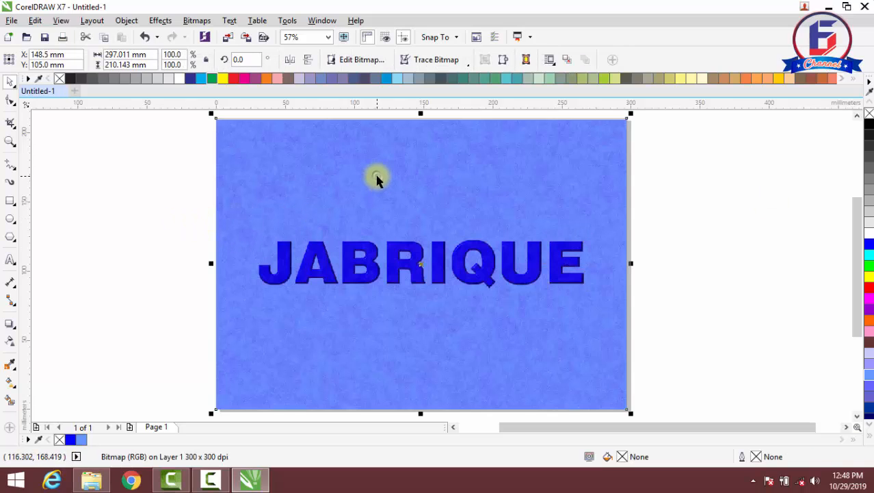
right_click(376, 177)
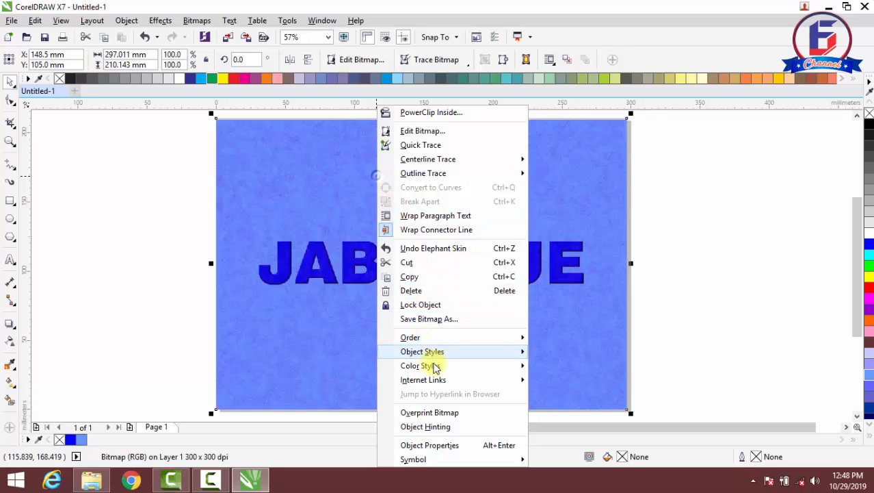
left_click(433, 310)
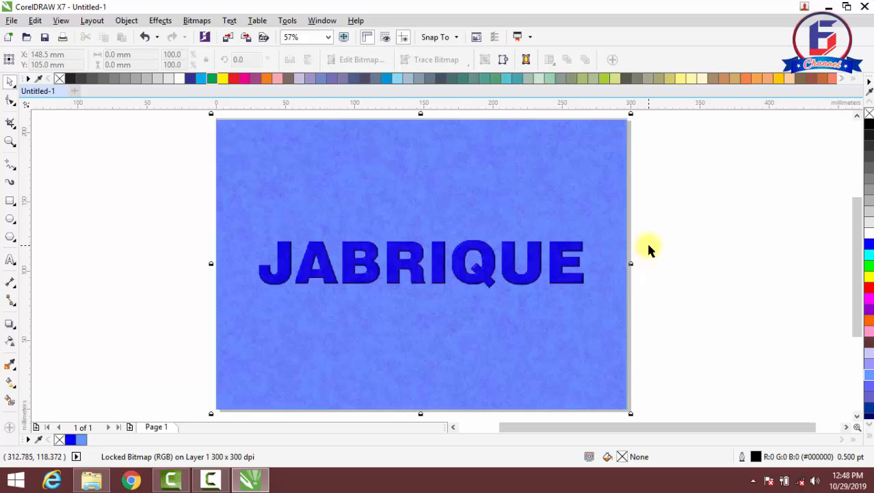
left_click(648, 250)
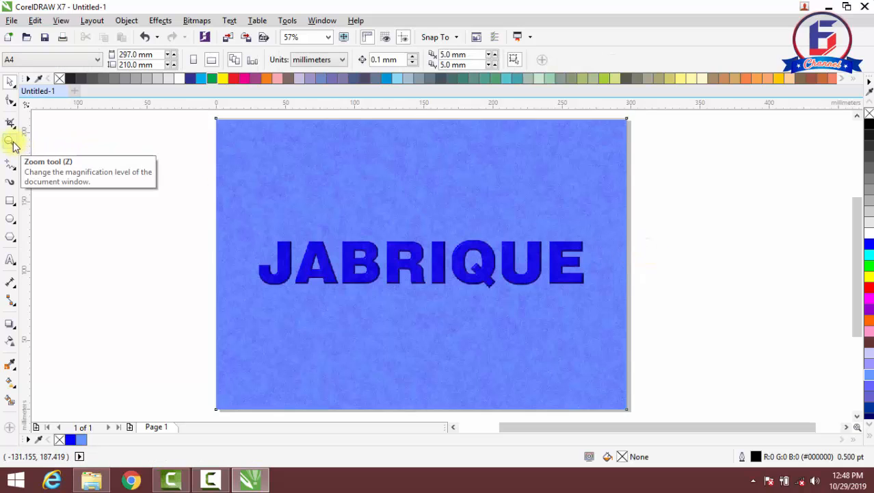
key("F4")
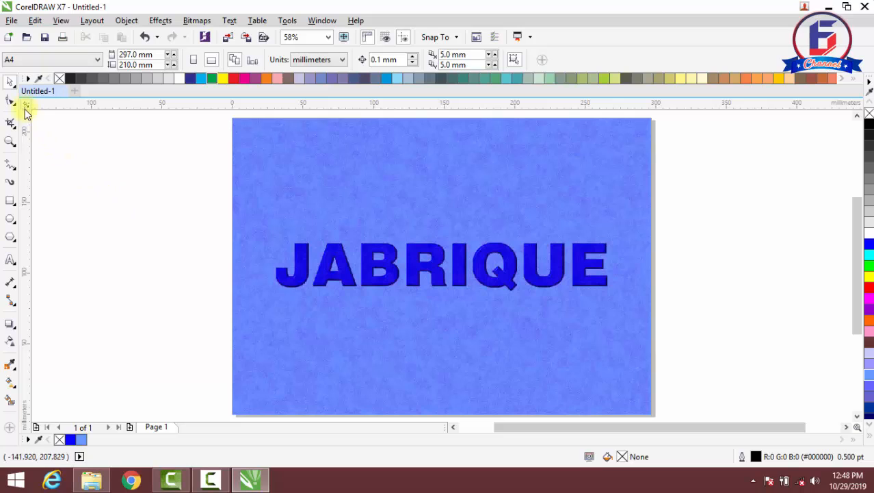
left_click(10, 142)
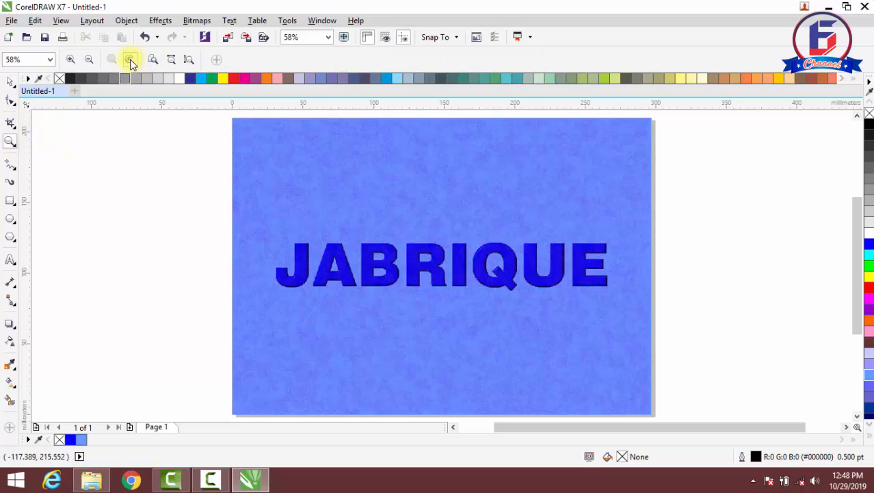
left_click(10, 82)
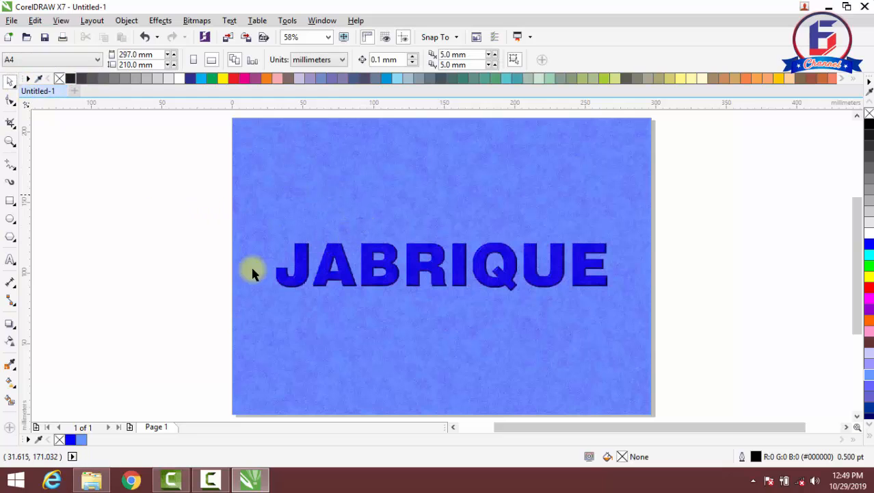
left_click(11, 142)
left_click(11, 83)
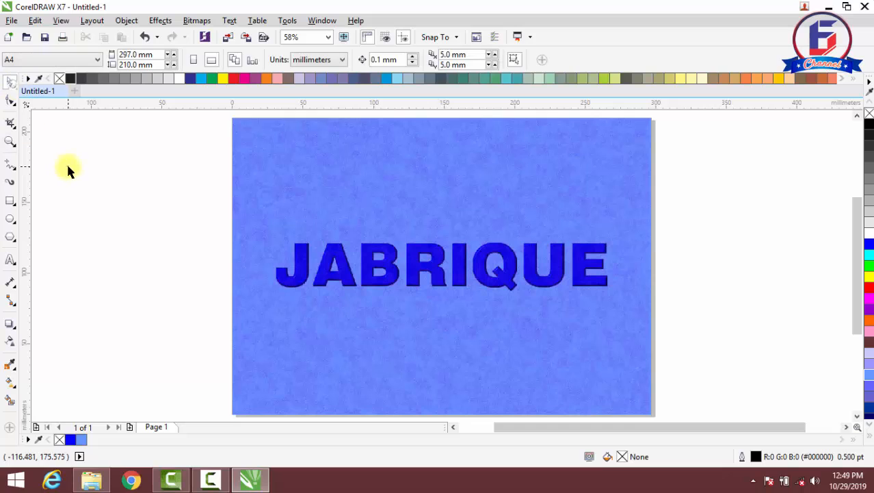
Add a preset drop shadow to the letter J with offset 2.54 mm and -1.47 mm, opacity 25 and feathering 2
left_click(10, 142)
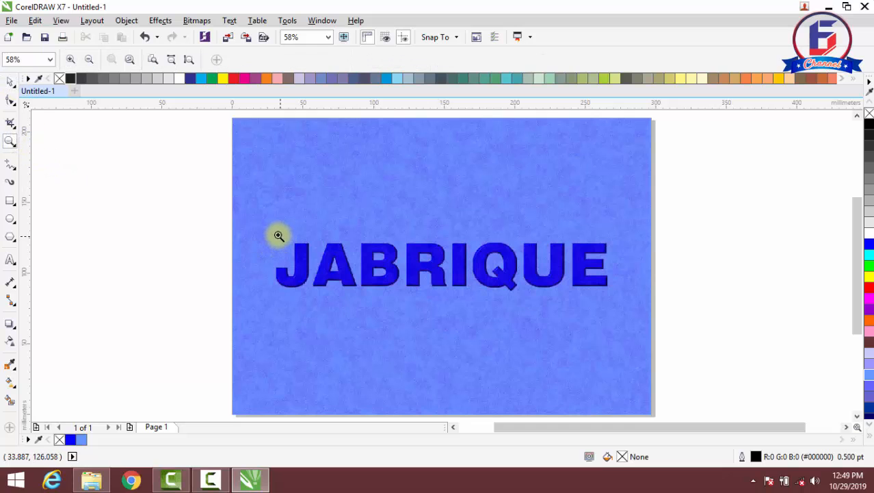
left_click_drag(407, 283, 629, 299)
left_click(11, 83)
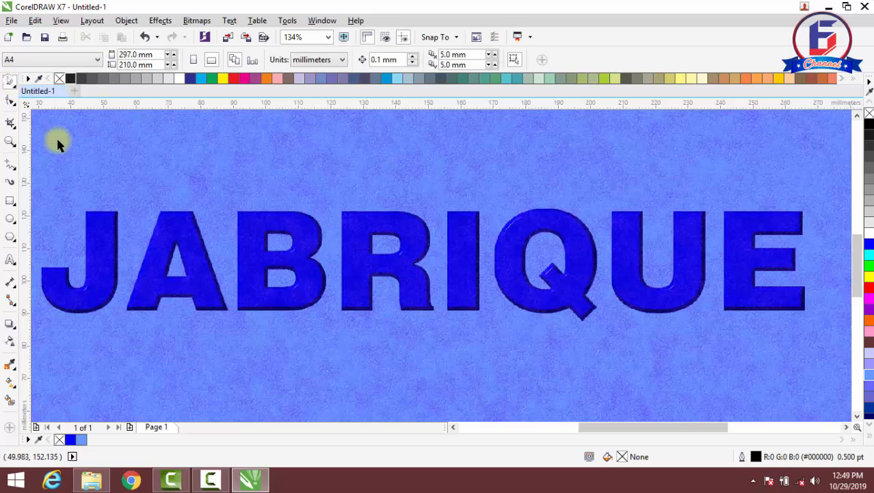
left_click(99, 238)
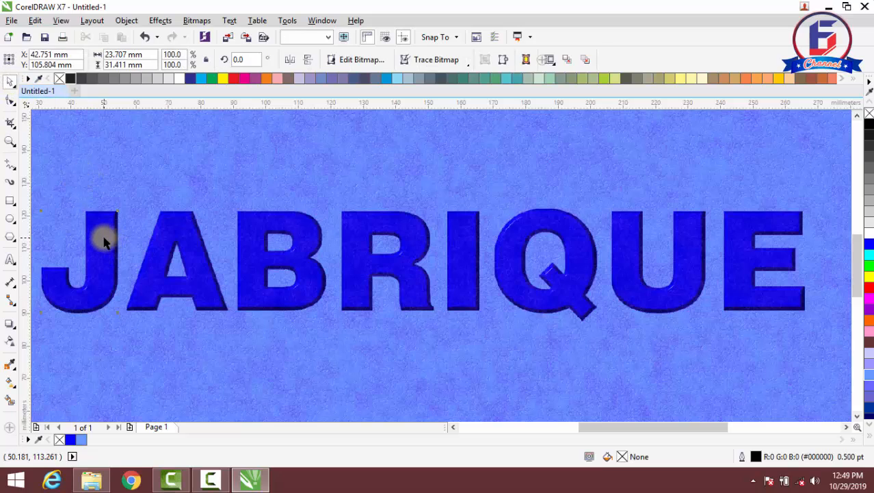
left_click(11, 325)
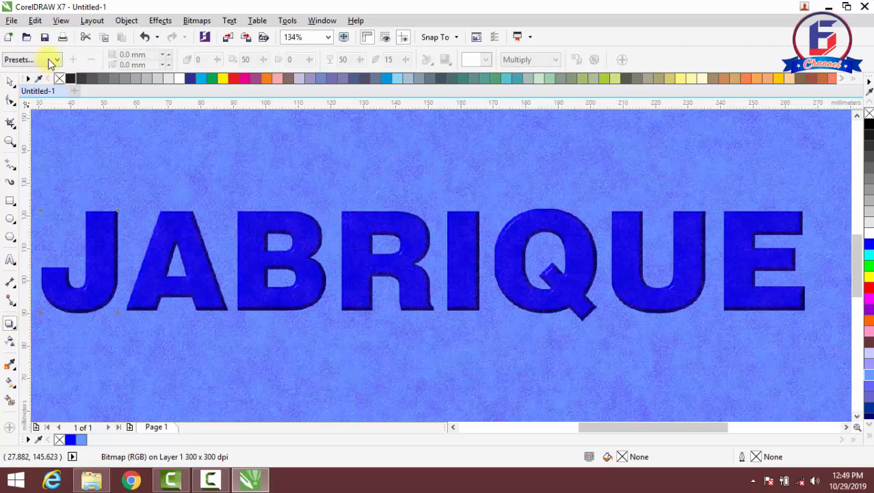
left_click(56, 61)
left_click(41, 83)
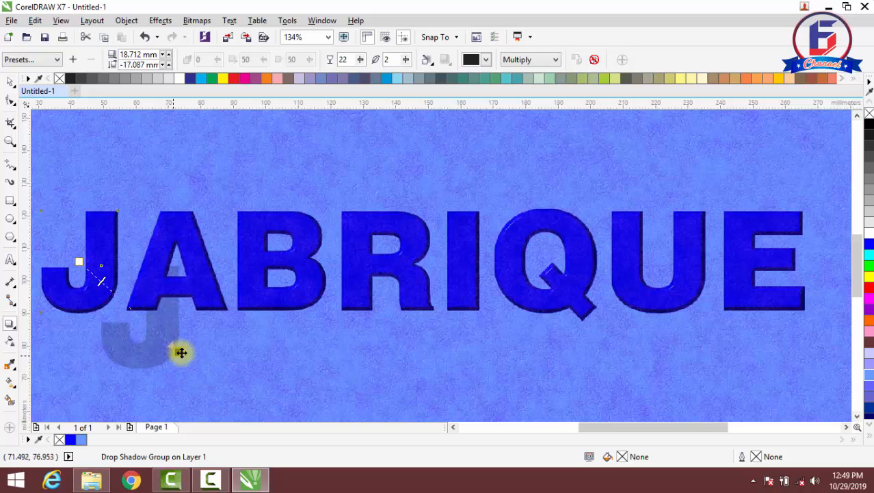
left_click_drag(176, 350, 126, 288)
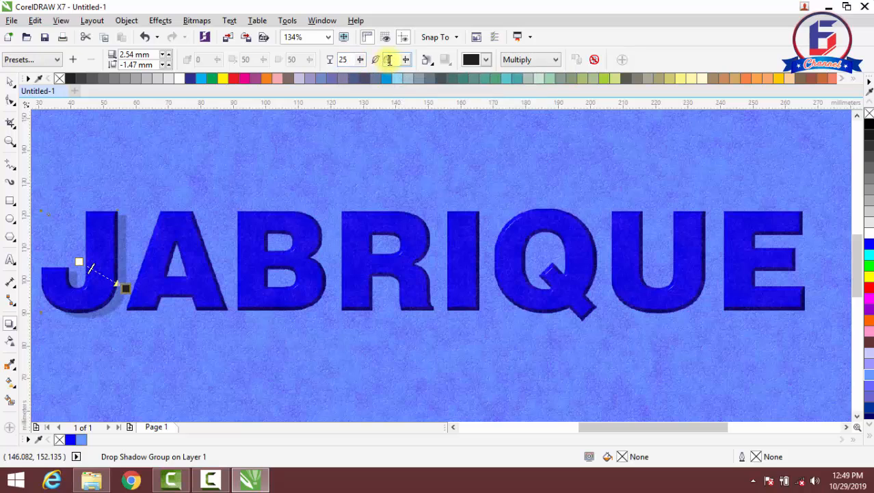
Try dark blue, dark red and brown as the color of the J's drop shadow
left_click(486, 60)
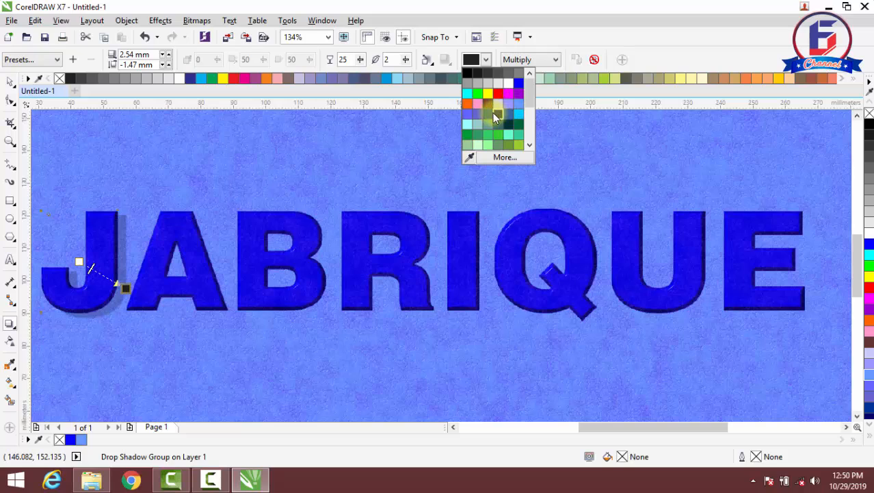
left_click(492, 113)
left_click(487, 60)
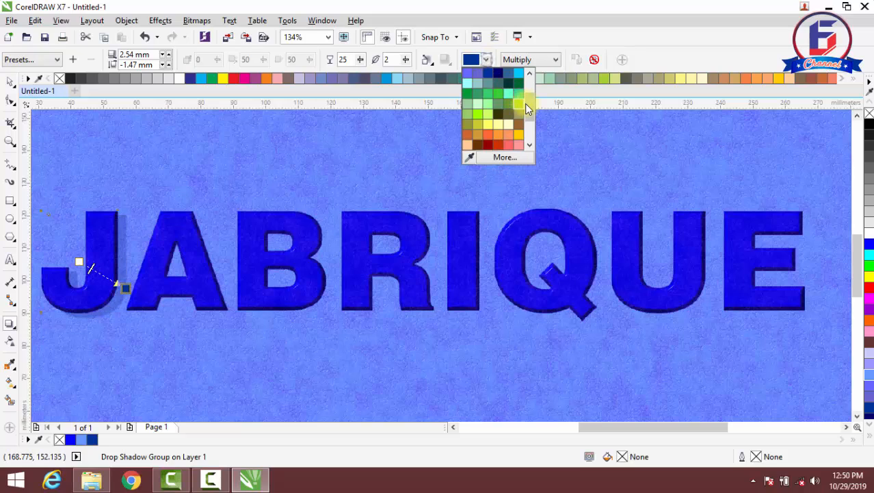
left_click(485, 142)
left_click(488, 59)
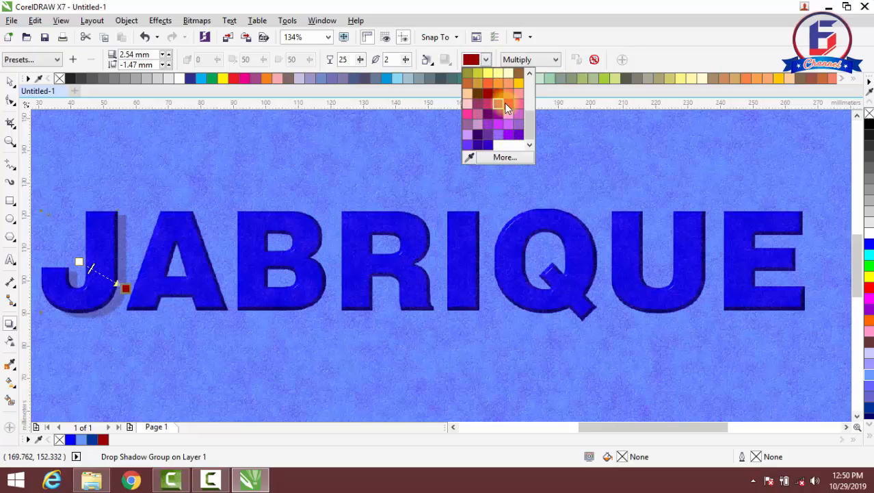
left_click(489, 93)
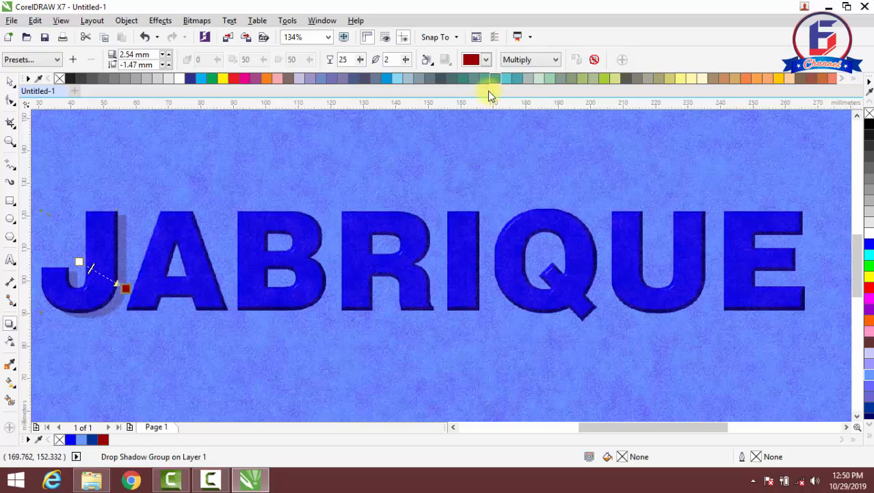
left_click(486, 60)
left_click(477, 93)
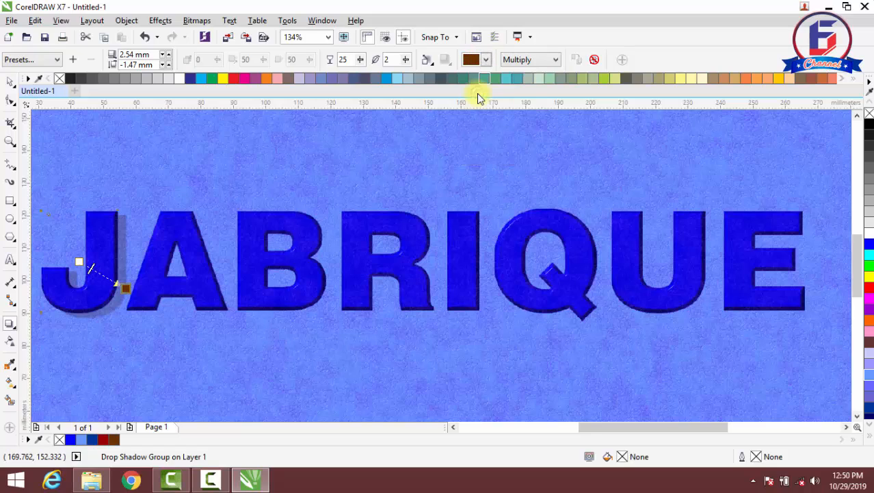
Try navy, black and dark blue as the color of the J's drop shadow
left_click(487, 59)
left_click_drag(528, 119, 533, 94)
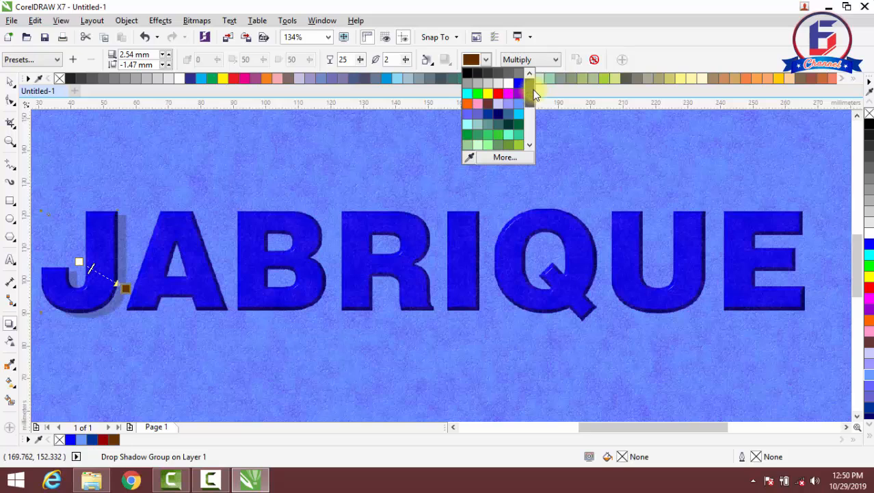
left_click(498, 113)
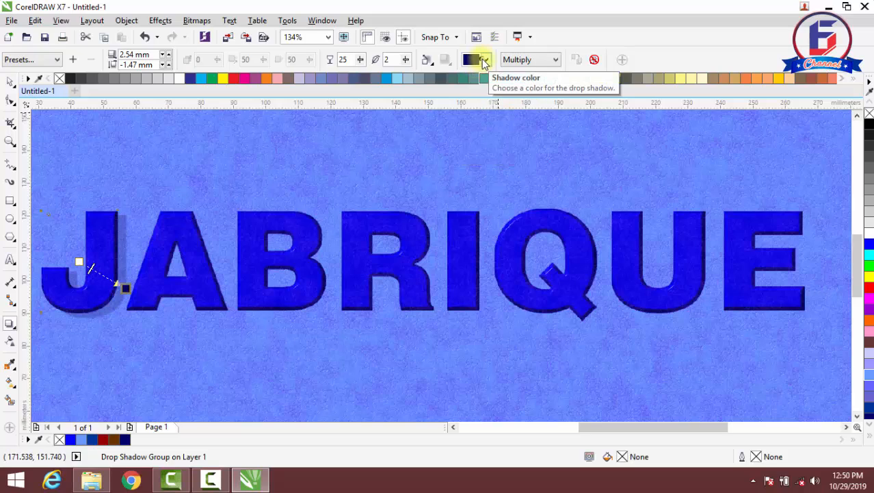
left_click(483, 60)
scroll(529, 103, "up", 2)
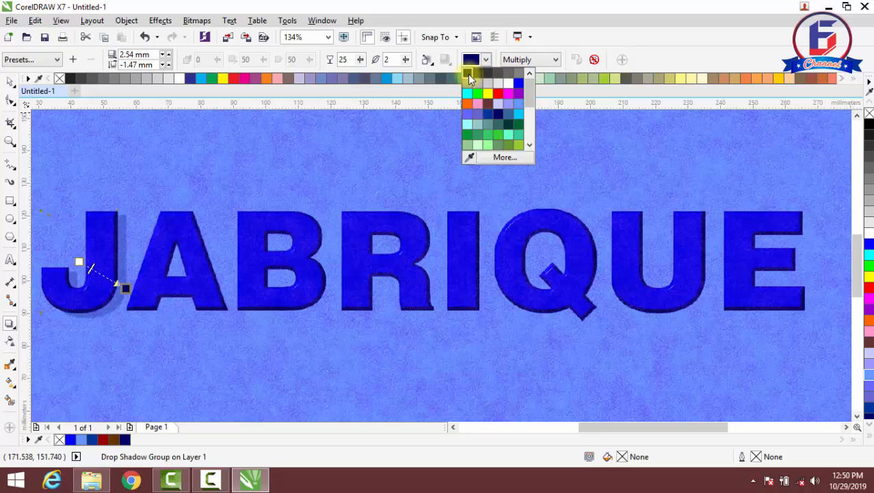
left_click(468, 74)
left_click(485, 60)
left_click(498, 113)
left_click(485, 60)
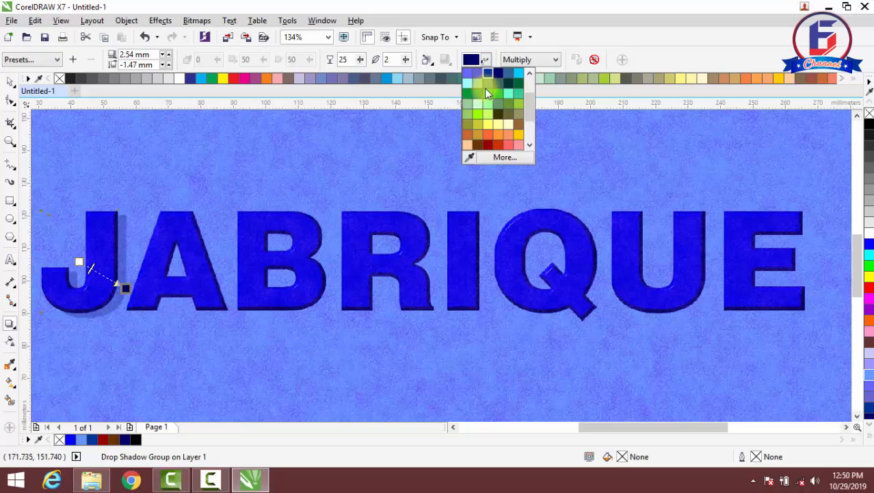
left_click(487, 73)
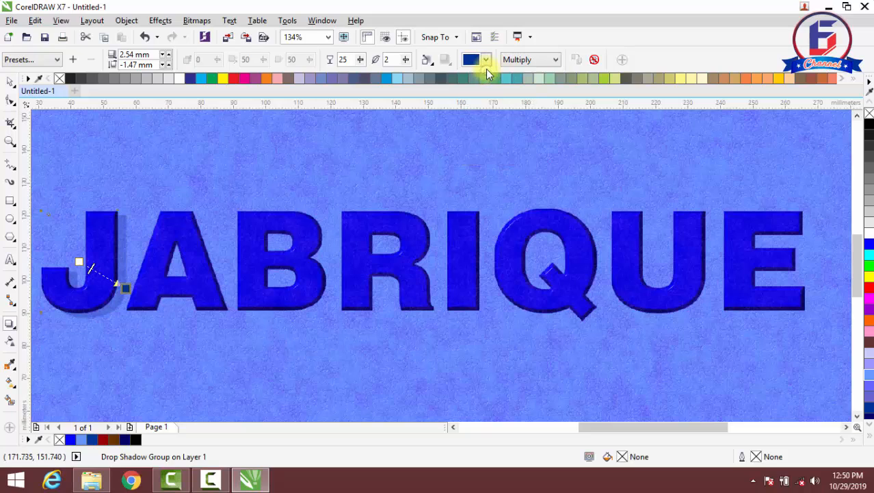
Set the J's drop shadow color to dark navy blue and return to the Pick tool
left_click(485, 61)
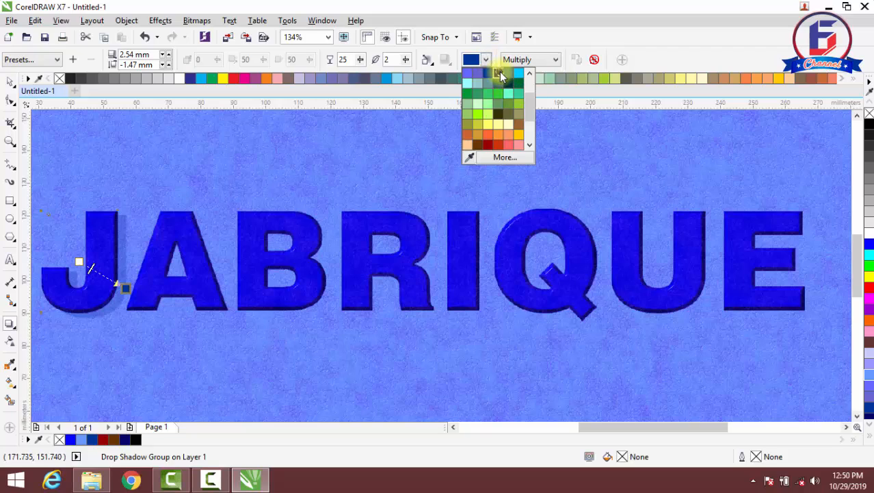
left_click(498, 73)
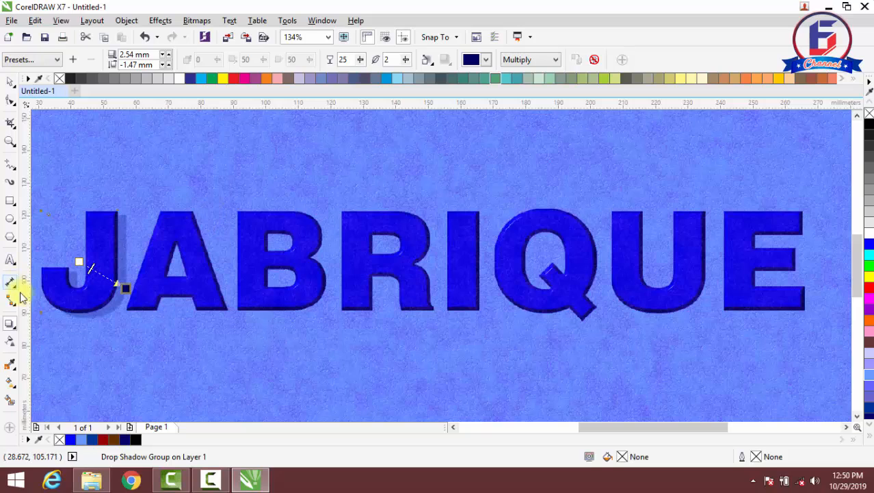
left_click(10, 82)
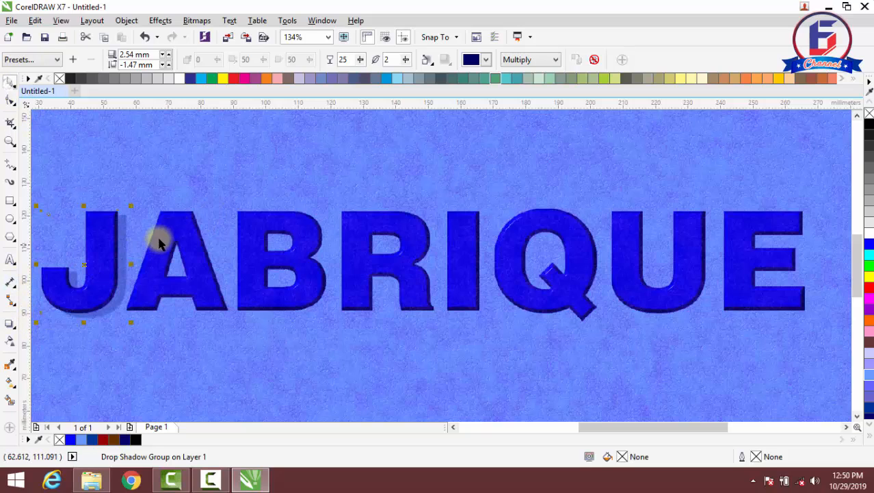
Copy the J's drop shadow properties to the letter A, and the A's shadow properties to the letter B
left_click(136, 260)
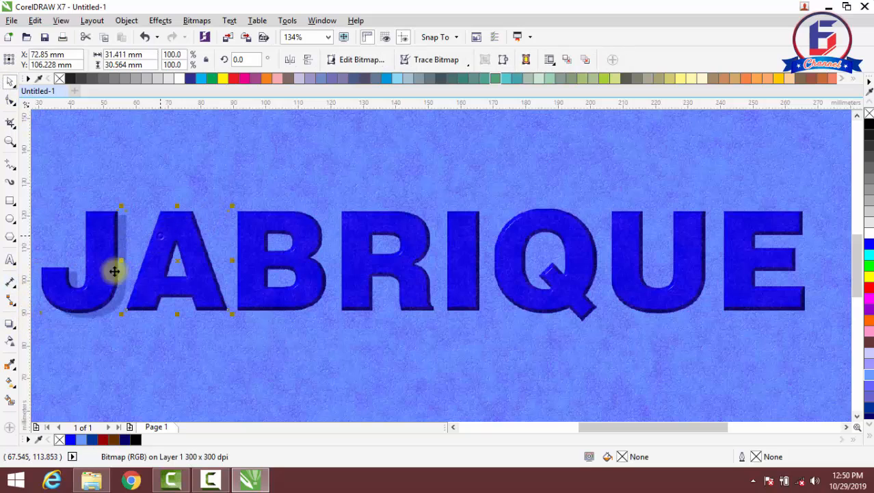
left_click(10, 323)
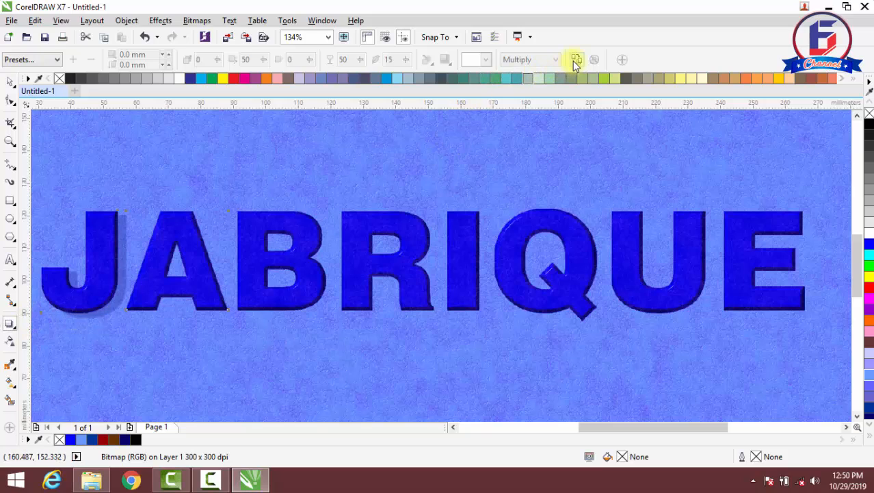
left_click(87, 315)
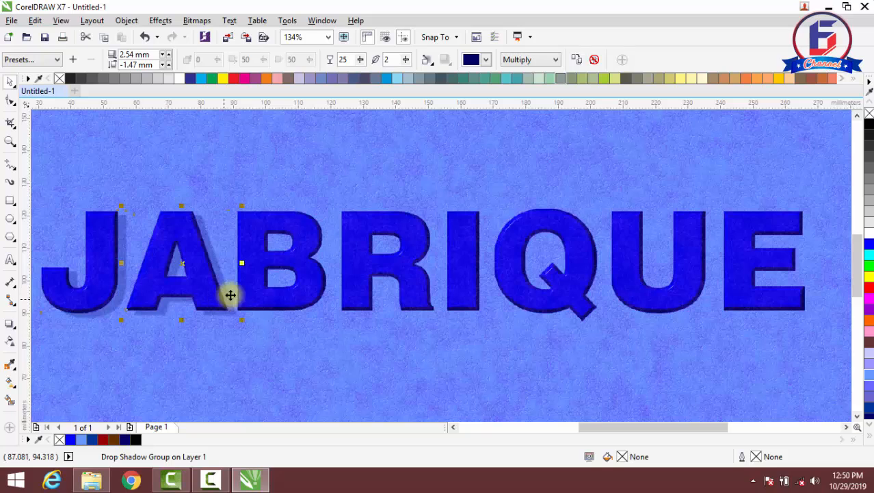
left_click(294, 270)
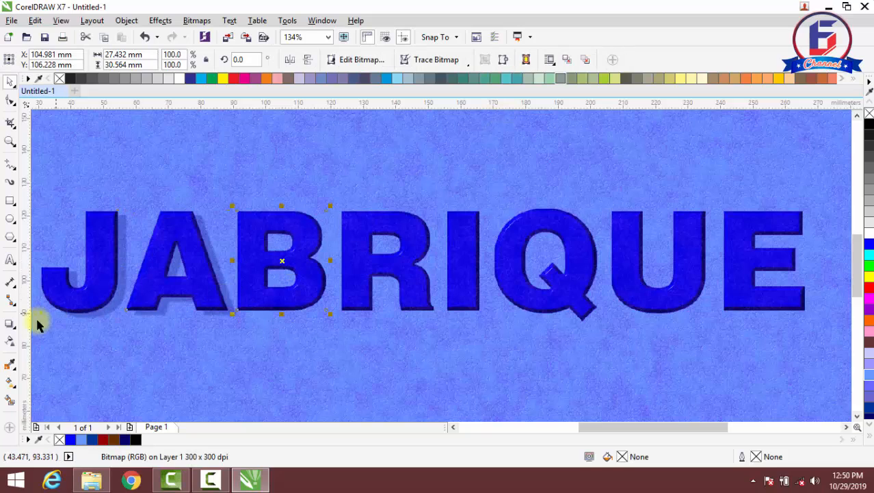
left_click(13, 325)
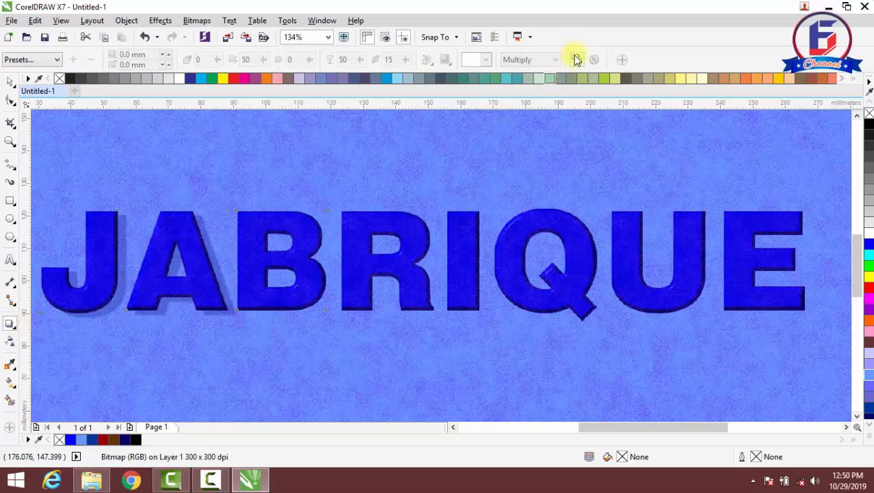
left_click(208, 314)
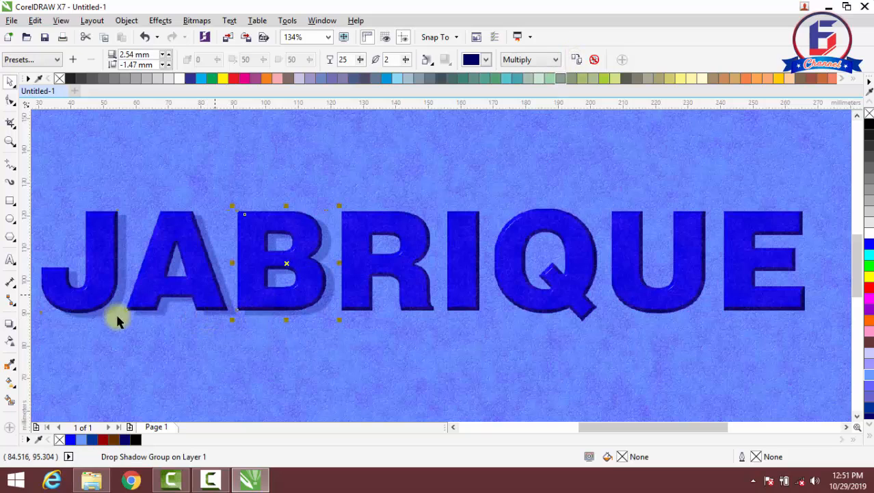
Copy the B's drop shadow properties to the letter R
key("space")
left_click(384, 236)
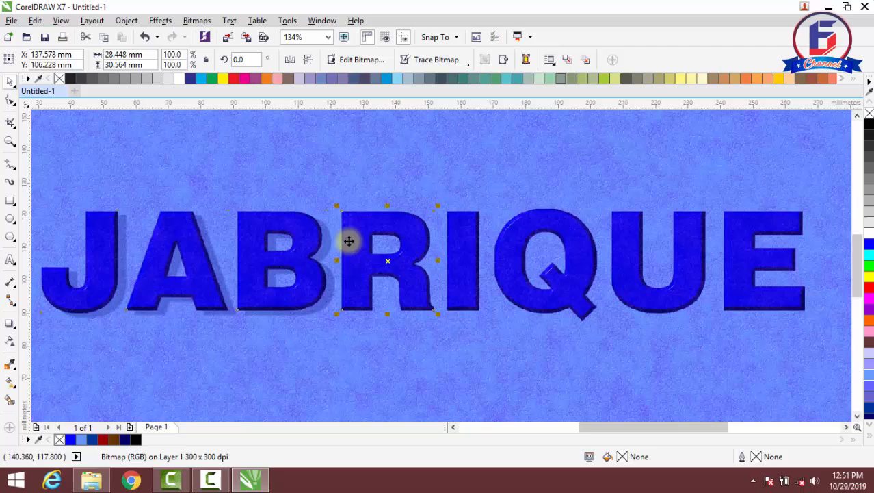
left_click(9, 326)
left_click(578, 62)
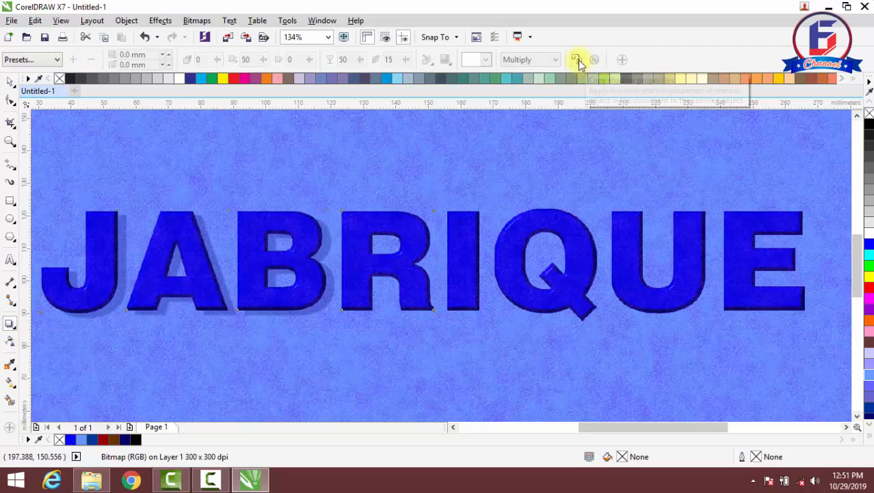
left_click(289, 319)
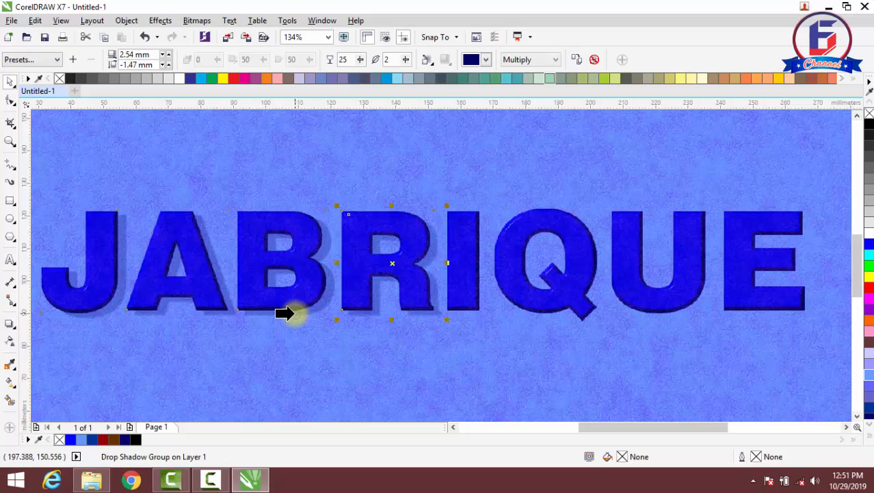
Copy the R's drop shadow properties to the letter I
left_click(464, 248)
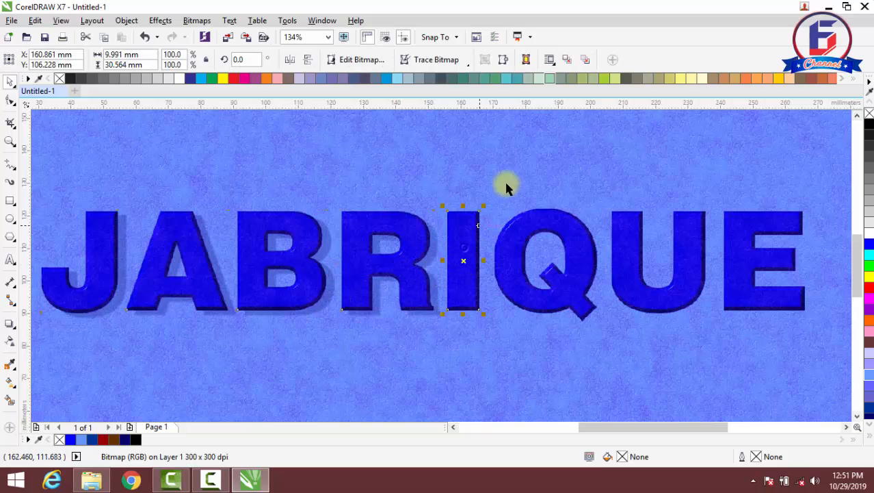
left_click(10, 323)
left_click(282, 230)
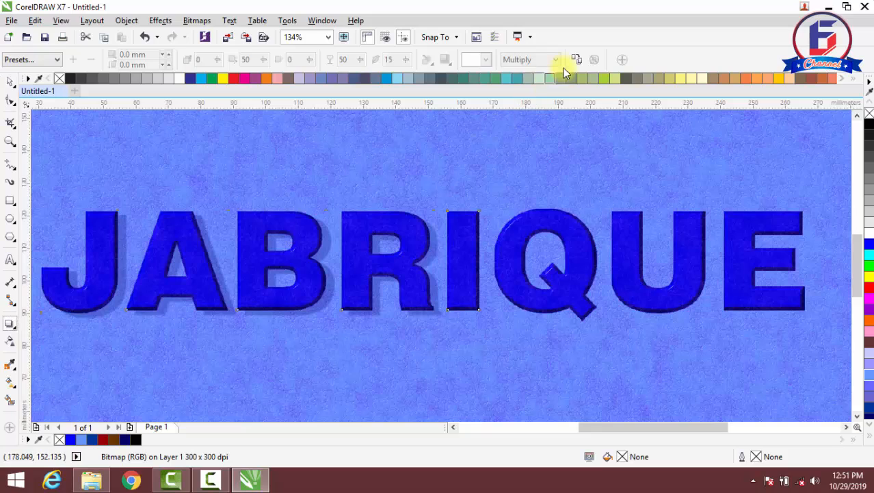
left_click(574, 63)
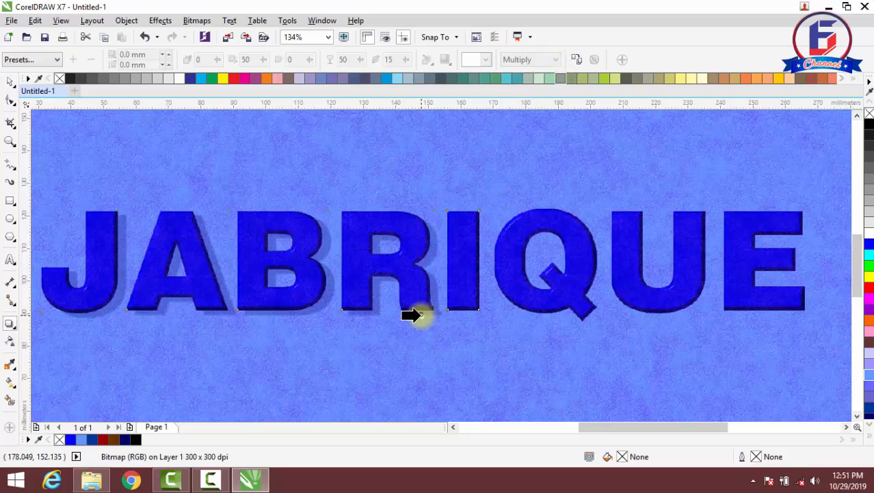
left_click(410, 315)
Copy the I's drop shadow properties to the letter Q
left_click(516, 274)
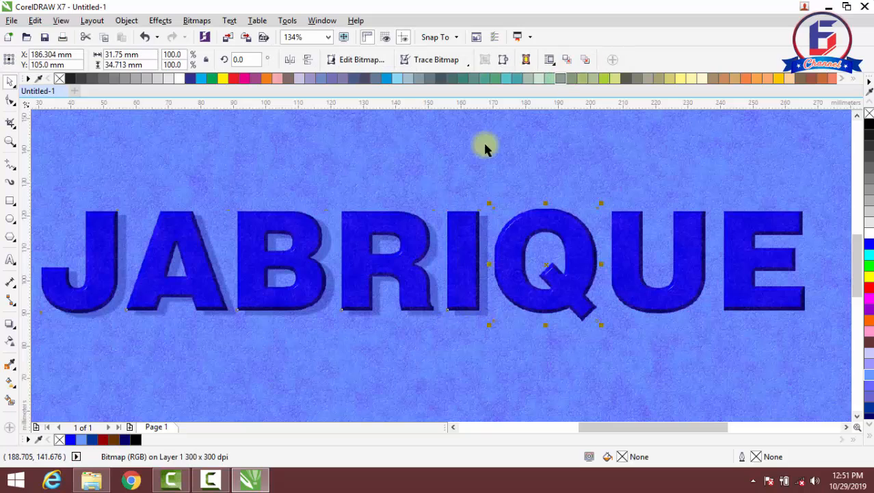
left_click(11, 325)
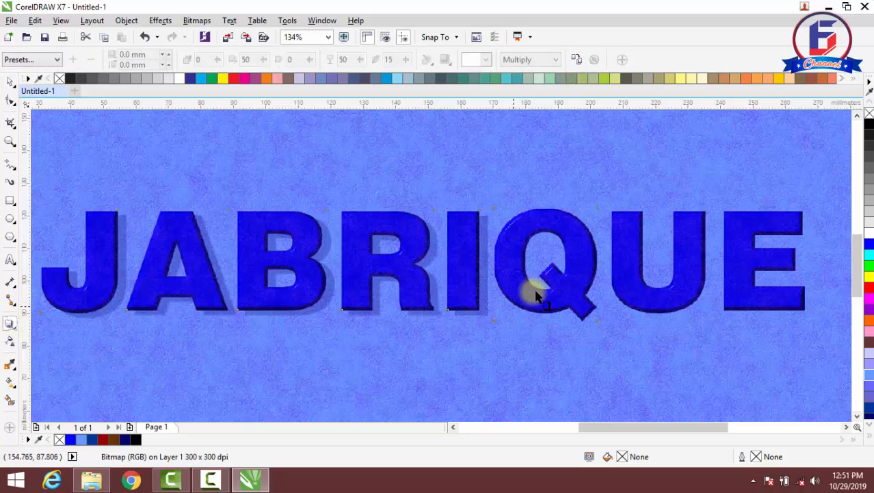
left_click(576, 61)
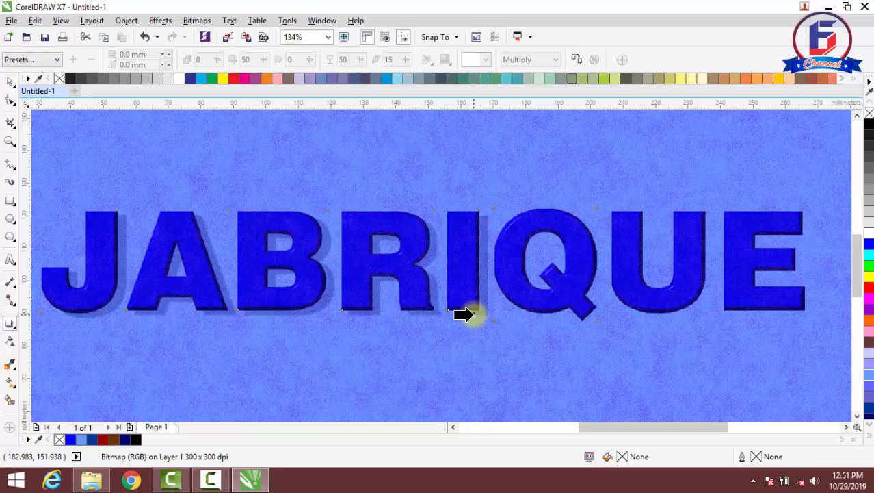
left_click(474, 314)
Copy the Q's drop shadow properties to the letter U
key("space")
left_click(675, 290)
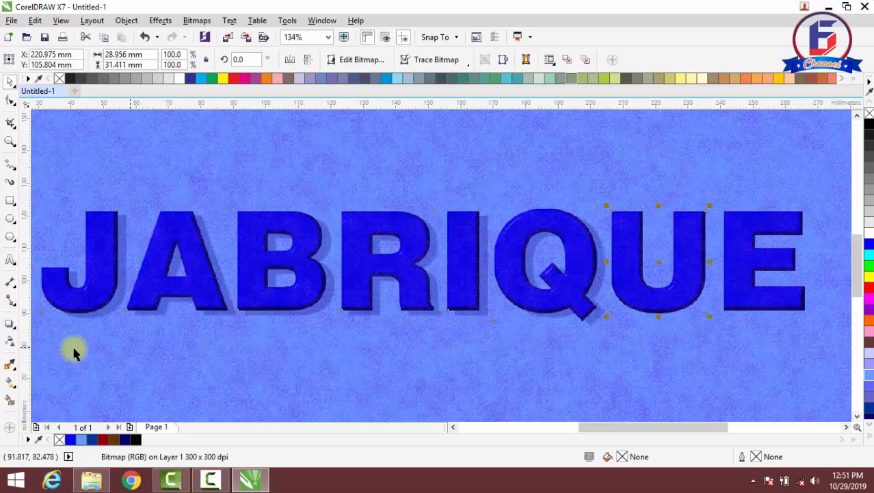
left_click(10, 324)
left_click(576, 61)
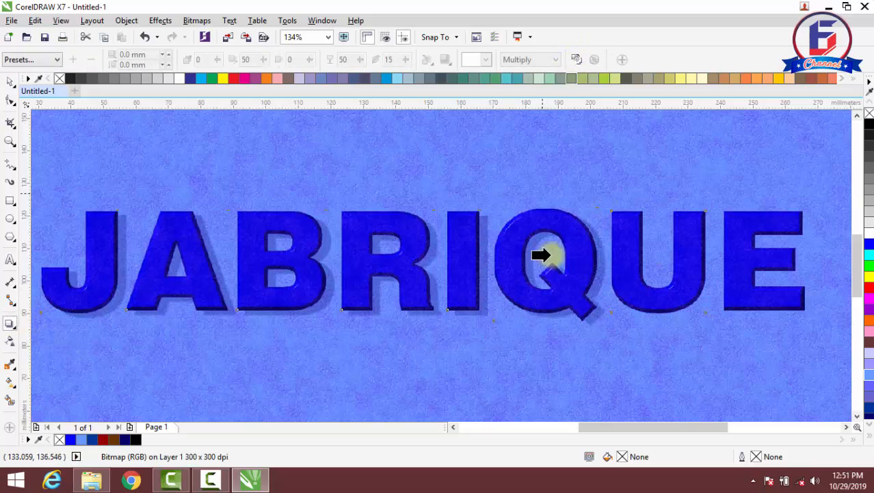
left_click(585, 323)
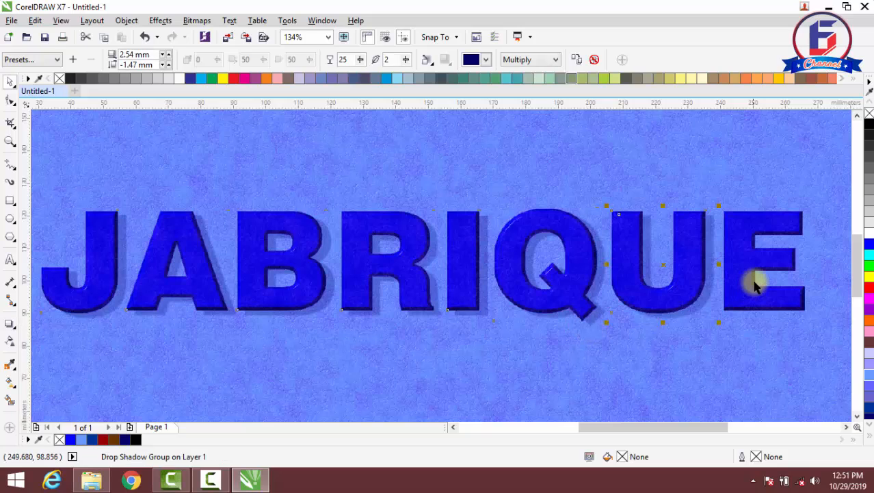
Copy the U's drop shadow properties to the final letter E
key("space")
left_click(751, 281)
left_click(11, 324)
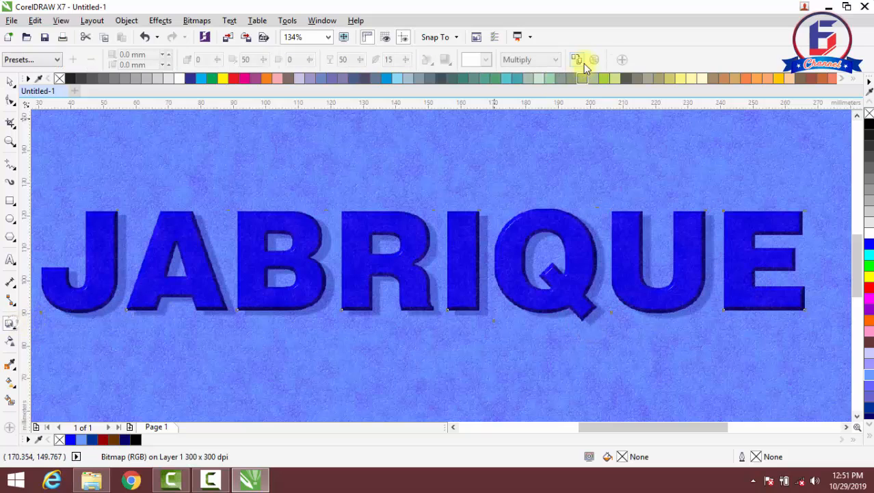
left_click(578, 60)
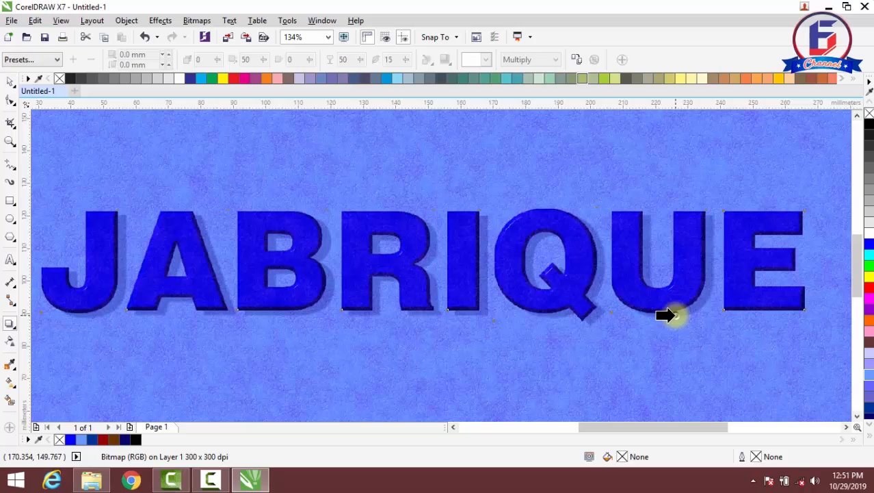
left_click(673, 315)
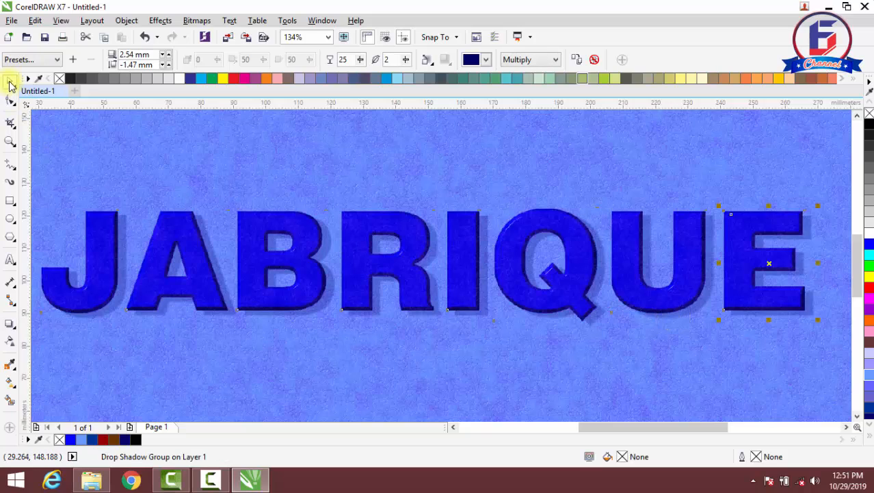
Deselect everything with the Pick tool and set the nudge distance to 8.0 mm
left_click(10, 84)
left_click(197, 130)
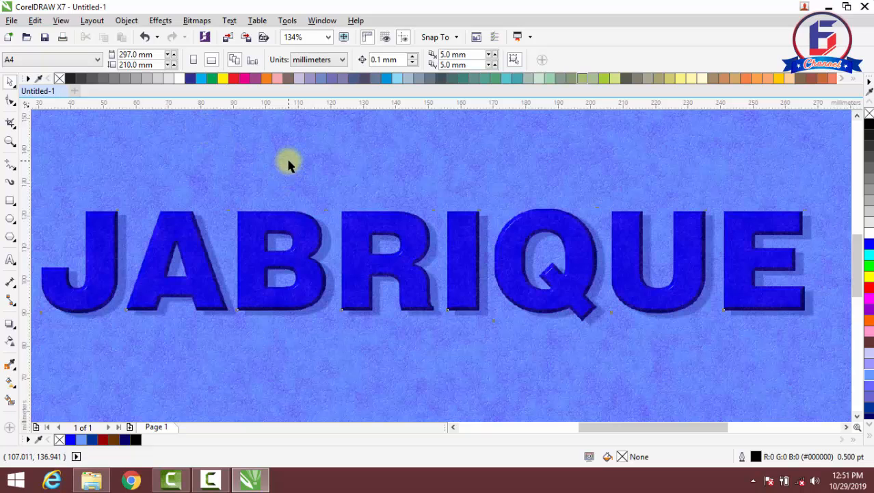
scroll(286, 165, "down", 2)
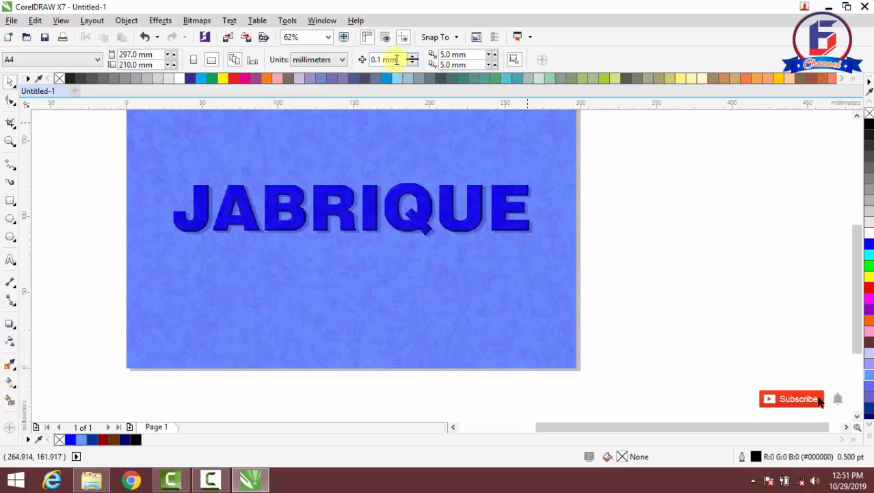
left_click_drag(390, 60, 360, 62)
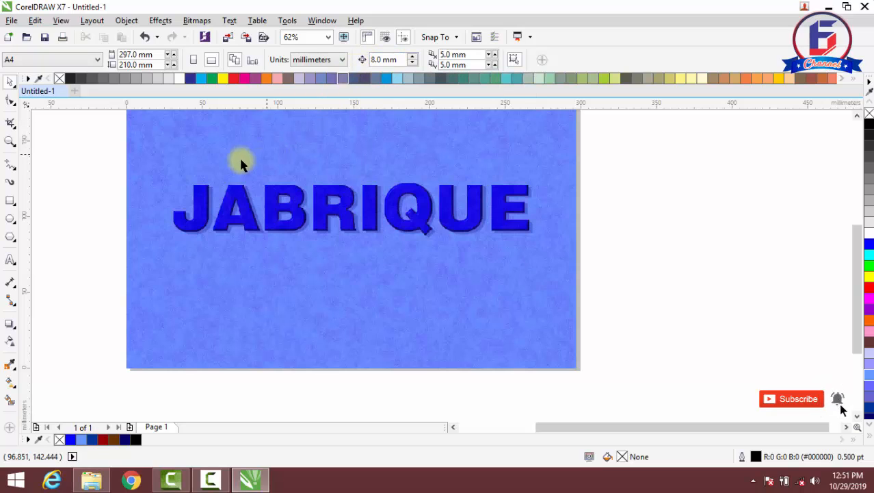
Nudge the letters J through U with their shadows 8 mm right to overlap the E, and bring them to the front of the layer
left_click(10, 141)
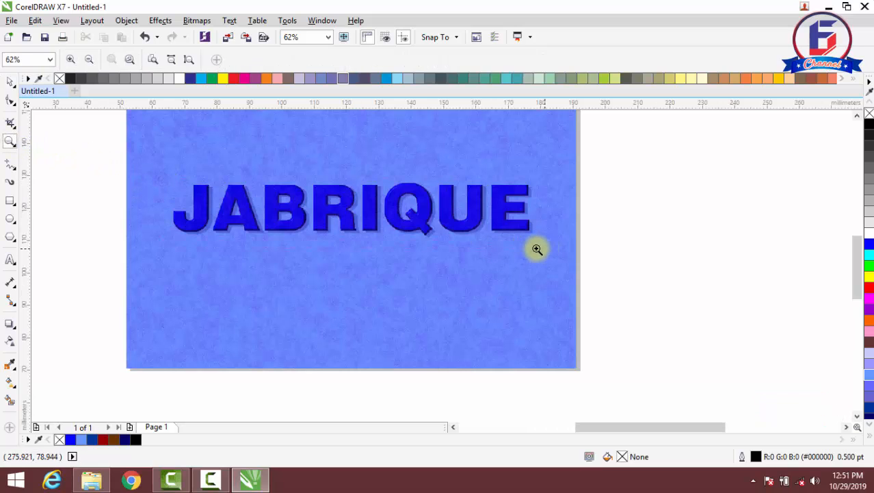
left_click(538, 248)
left_click(9, 82)
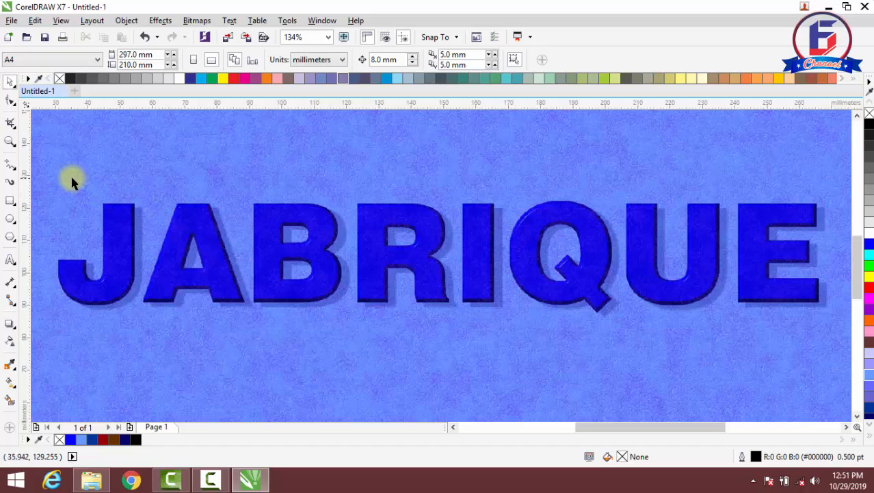
left_click_drag(47, 171, 495, 302)
left_click_drag(736, 324, 736, 324)
key("Right")
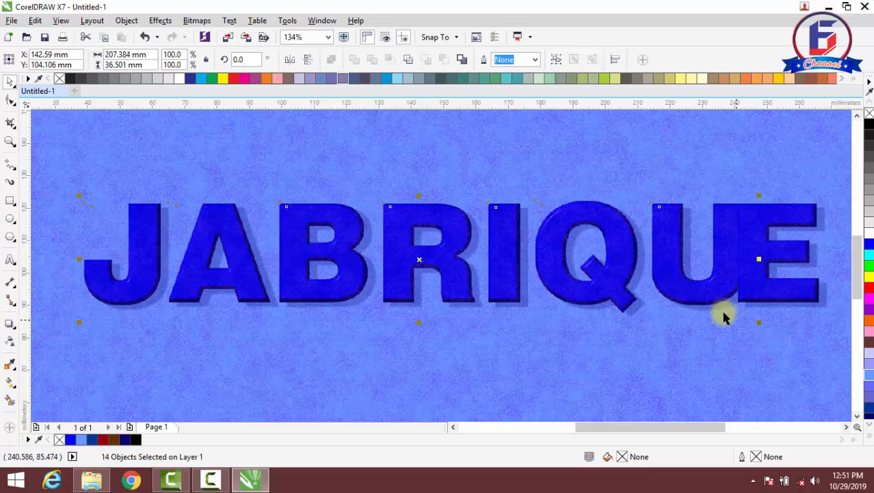
right_click(695, 292)
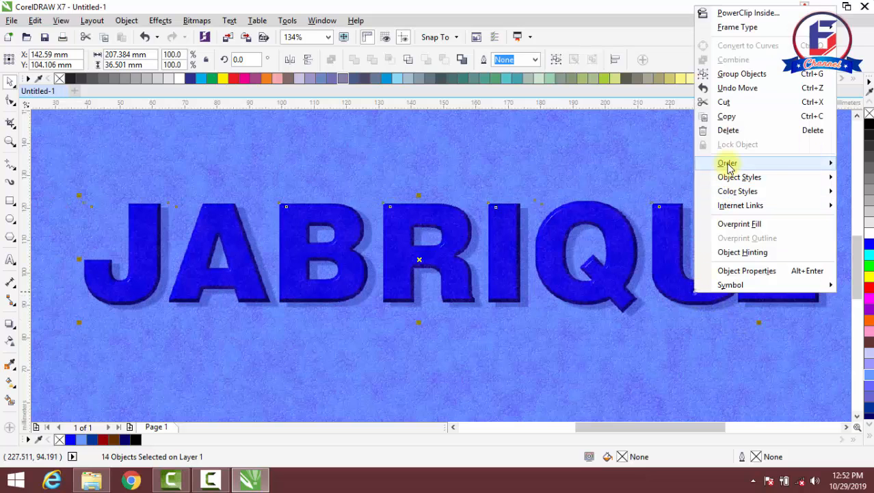
mouse_move(728, 164)
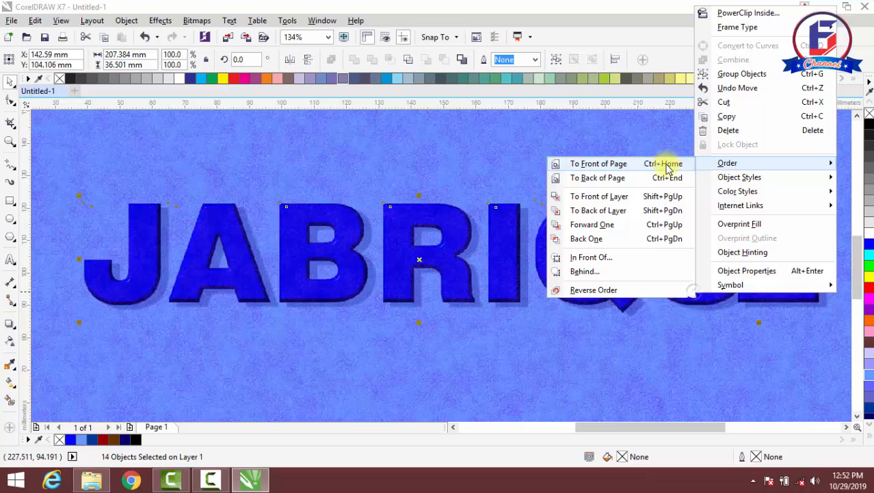
left_click(630, 199)
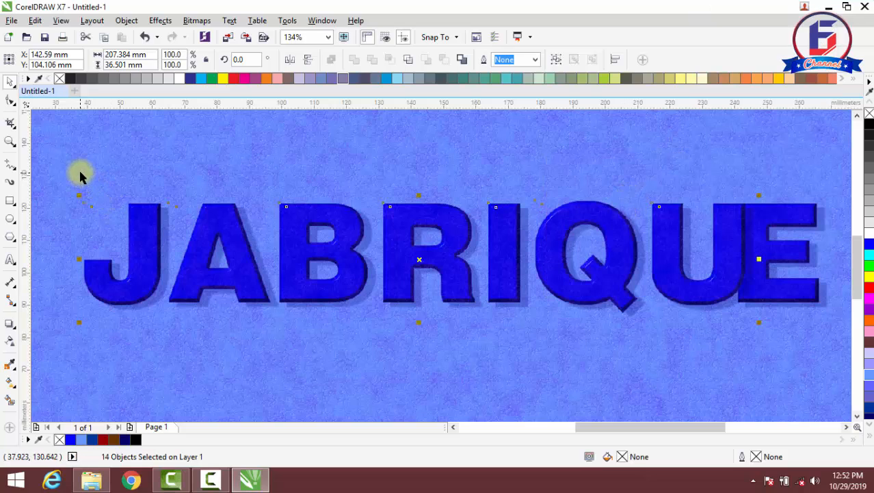
Nudge the letters J through Q with their shadows 8 mm right over the U, and bring them to the front of the layer
left_click_drag(80, 174, 649, 331)
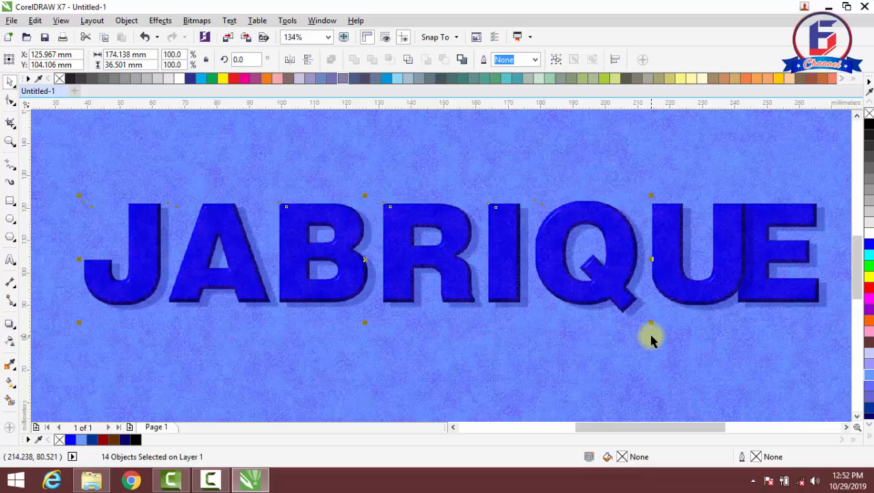
left_click_drag(607, 290, 606, 289)
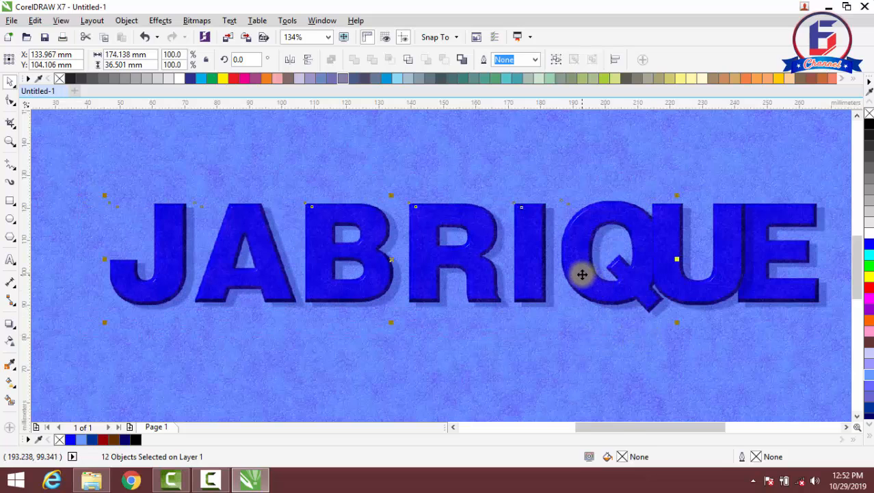
right_click(582, 275)
mouse_move(616, 337)
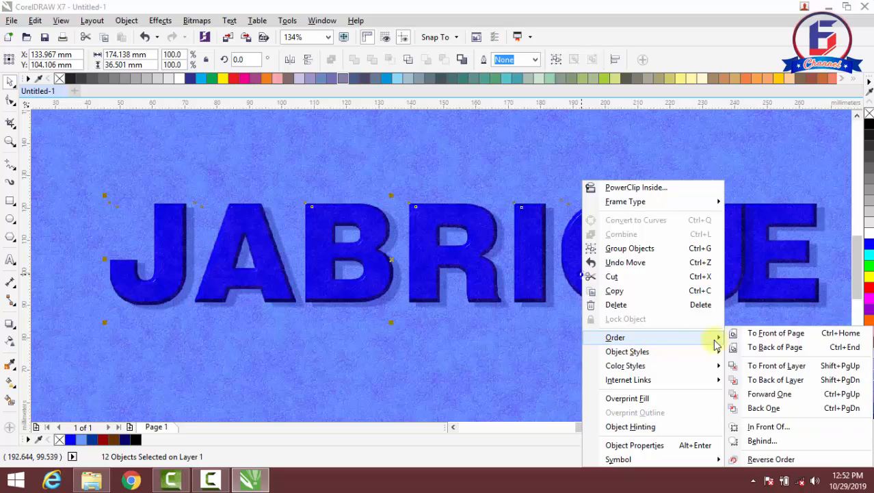
left_click(763, 369)
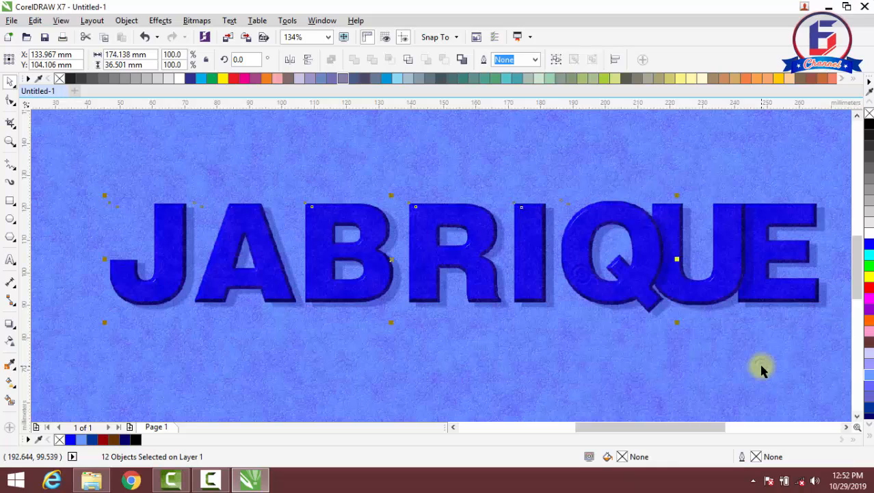
Nudge the letters J through I with their shadows 8 mm right over the Q, and bring them to the front of the layer
left_click(81, 169)
key("Right")
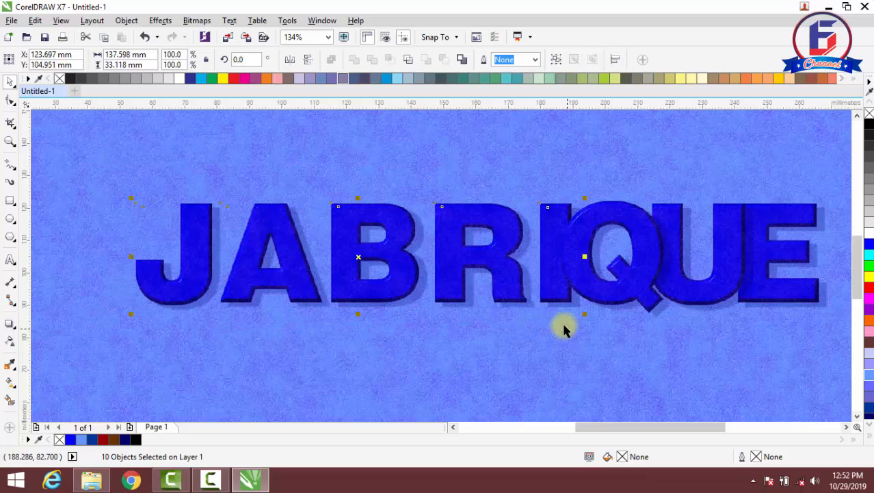
right_click(489, 259)
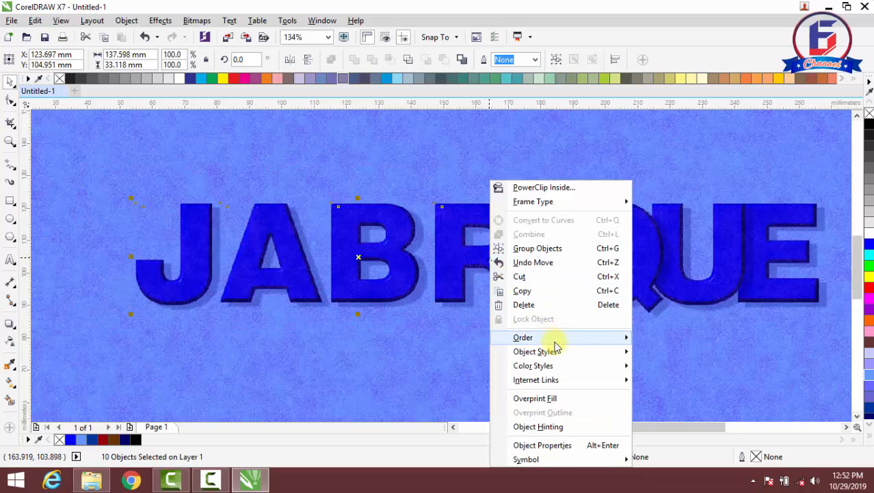
mouse_move(555, 339)
left_click(670, 368)
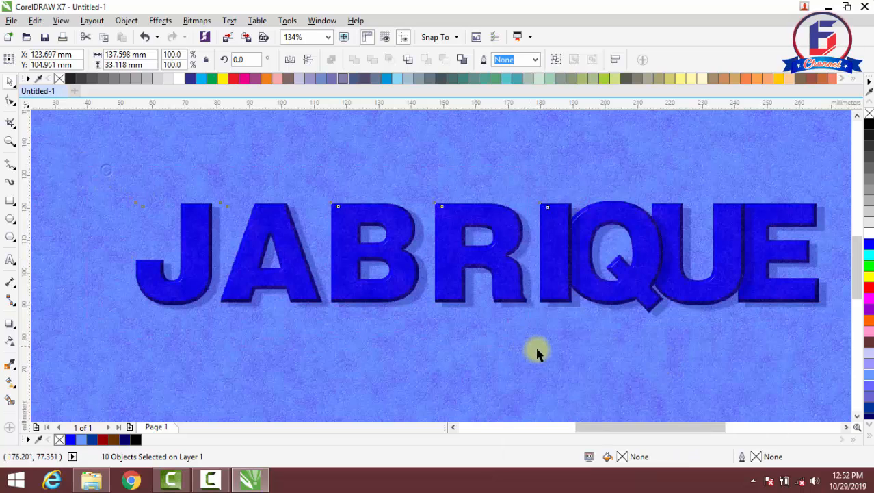
Nudge the letters J through R with their shadows 8 mm right over the I, and bring them to the front of the layer
left_click_drag(541, 351, 537, 351)
key("Right")
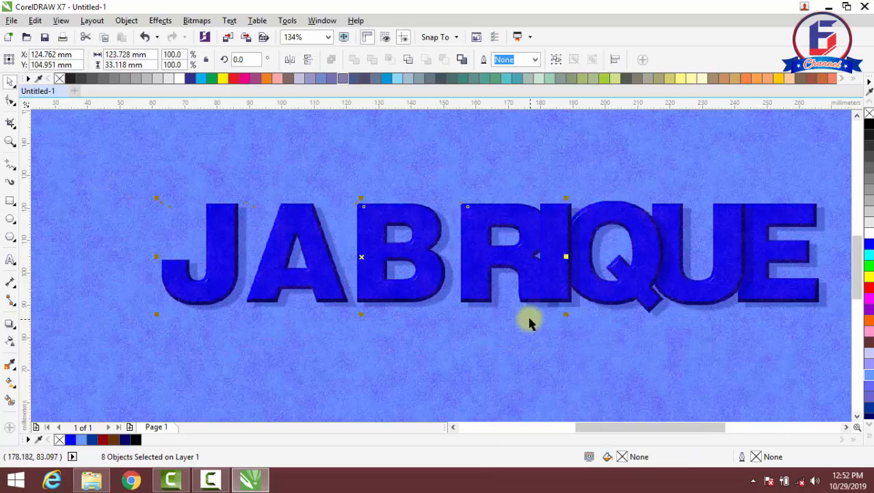
right_click(486, 273)
mouse_move(561, 337)
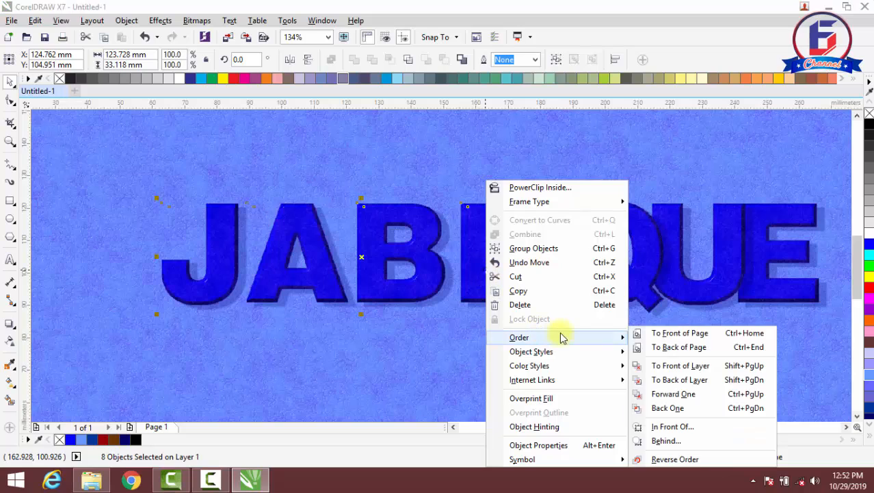
left_click(659, 366)
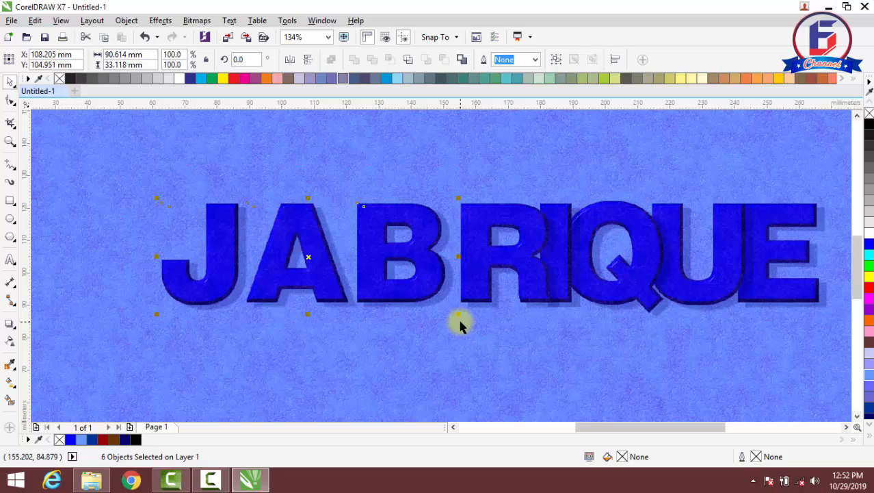
Nudge the letters J, A and B with their shadows 8 mm right over the R, and bring them to the front of the layer
key("shift+Right")
right_click(401, 267)
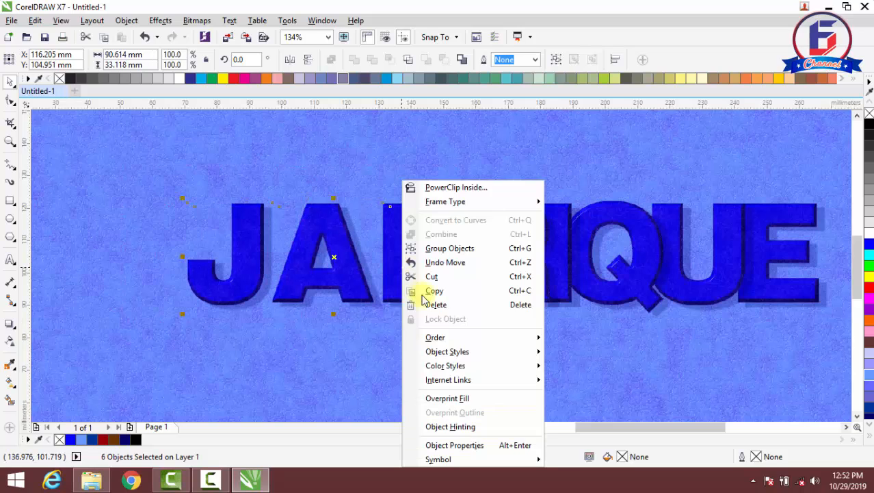
mouse_move(460, 338)
left_click(574, 363)
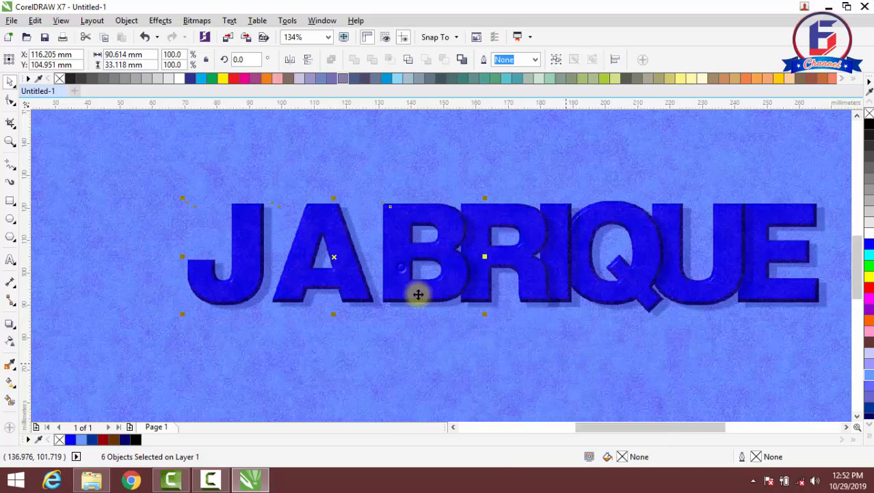
Nudge the letters J and A with their shadows 8 mm right over the B, and bring them to the front of the layer
left_click(384, 311, "shift")
key("shift+Right")
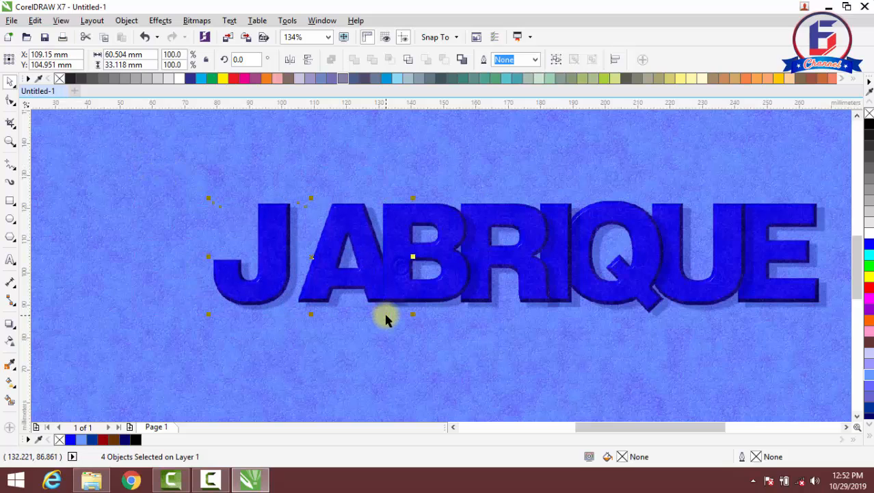
right_click(327, 260)
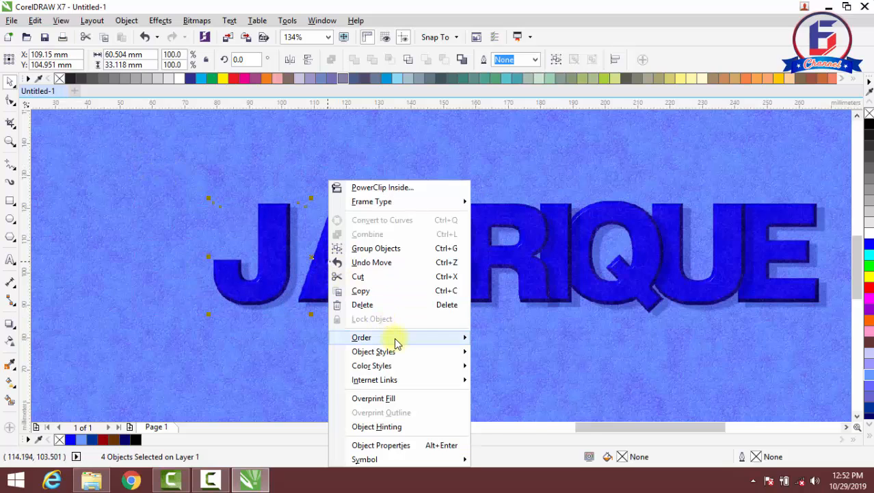
mouse_move(363, 338)
left_click(504, 366)
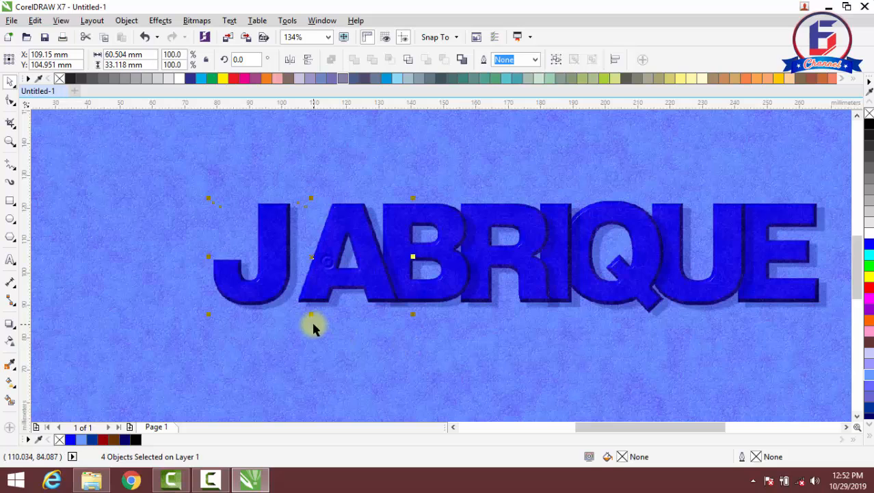
Nudge the letter J with its shadow 8 mm right over the A, and bring it to the front of the layer
left_click(157, 219)
left_click(262, 258)
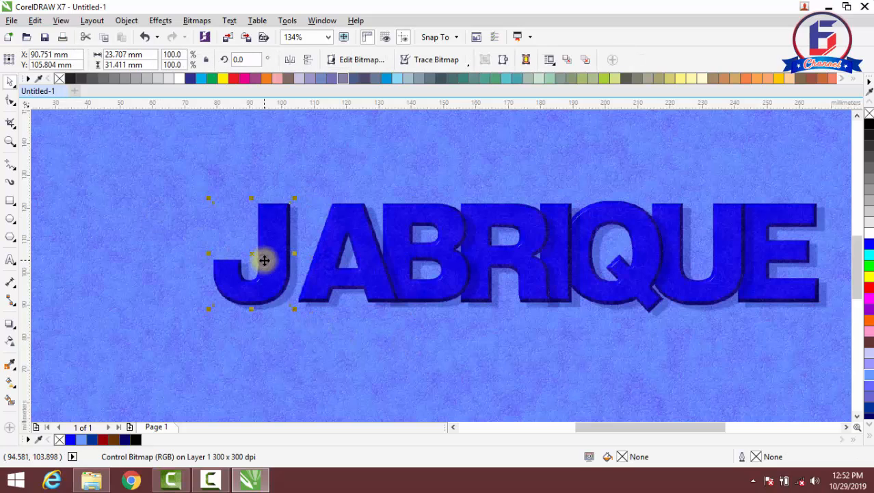
key("Right")
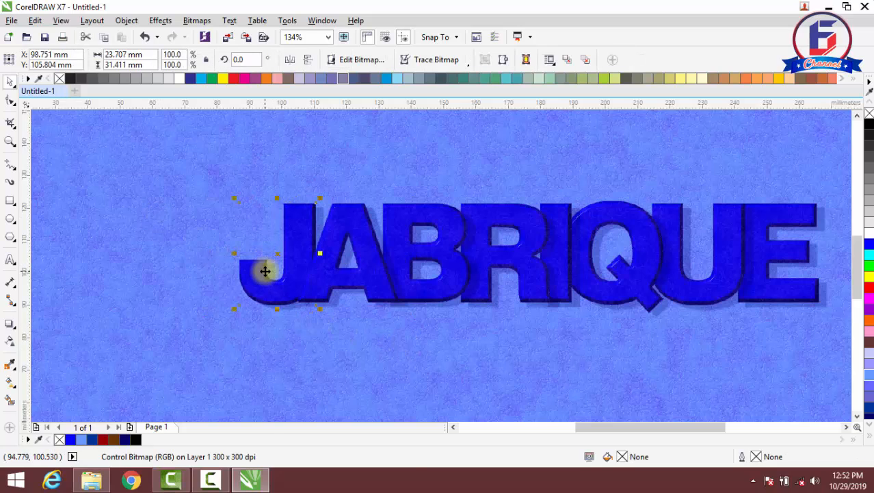
right_click(264, 270)
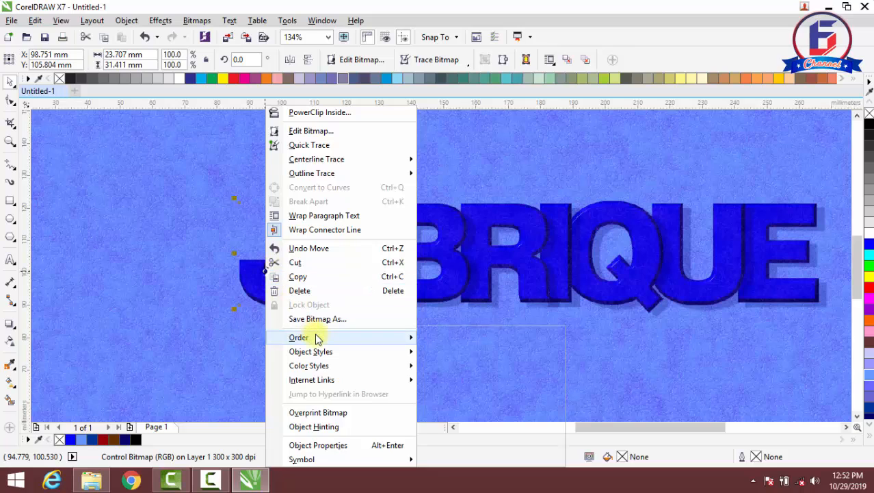
mouse_move(312, 337)
left_click(449, 368)
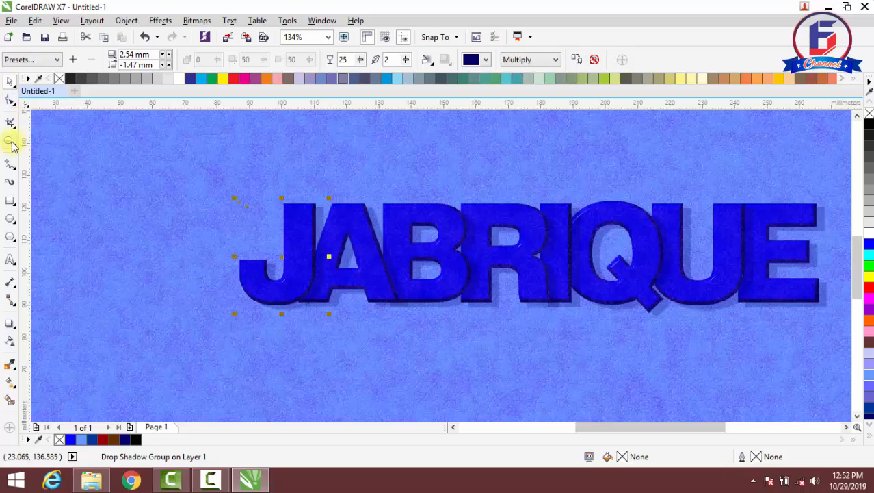
Group all the JABRIQUE letters with their shadows and center the group on the page
scroll(329, 236, "down", 2)
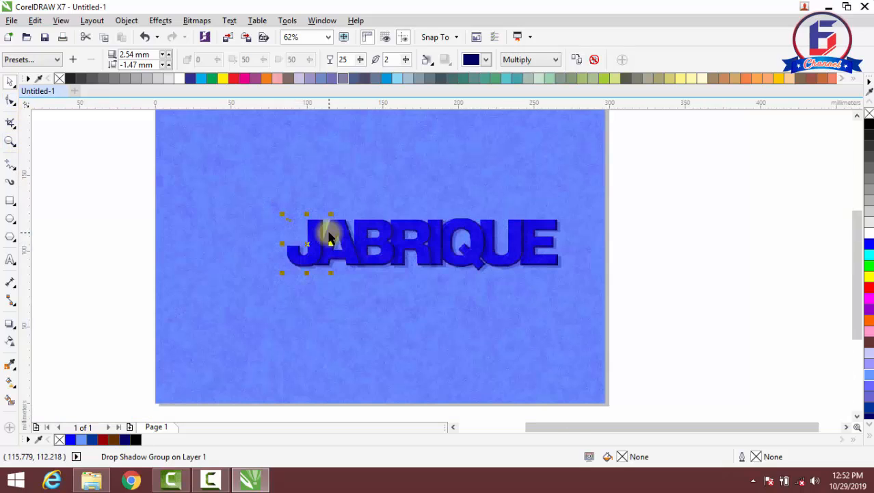
left_click(47, 134)
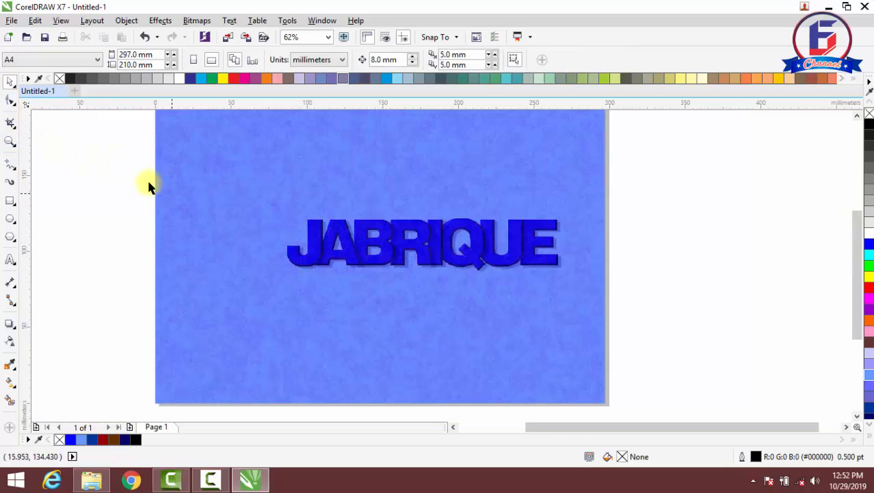
left_click_drag(228, 183, 457, 288)
left_click_drag(575, 311, 579, 308)
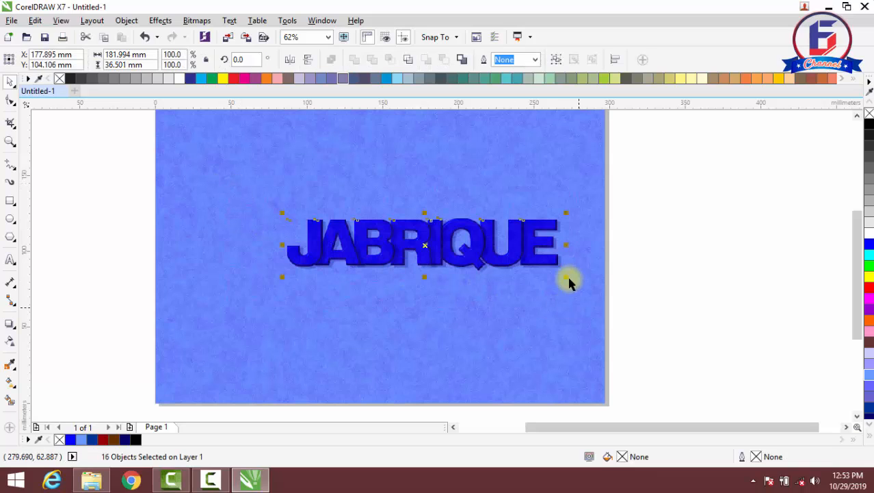
left_click(557, 60)
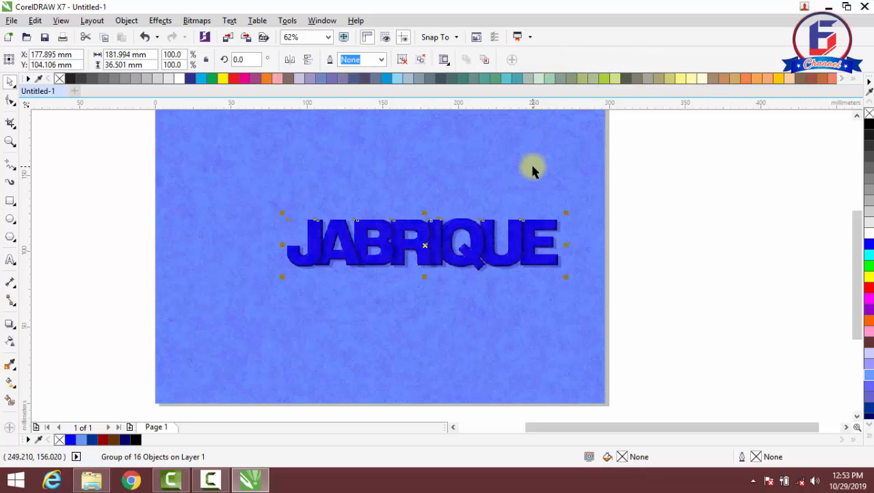
key("p")
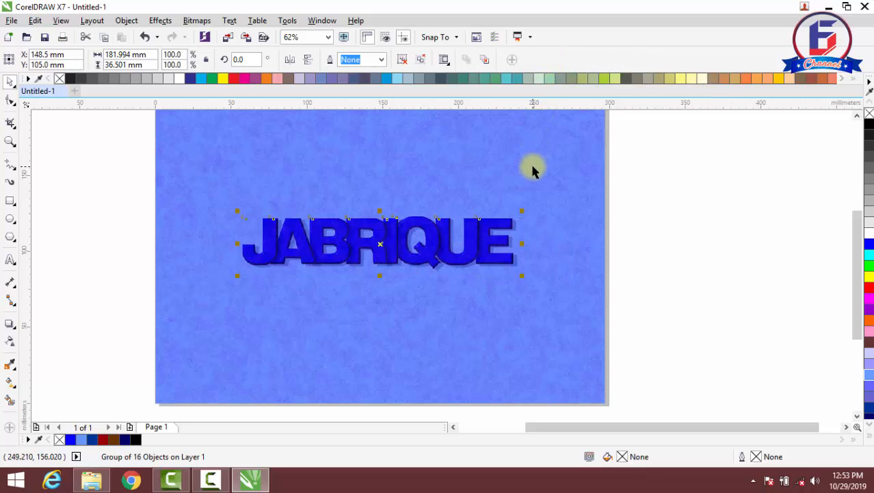
left_click(660, 233)
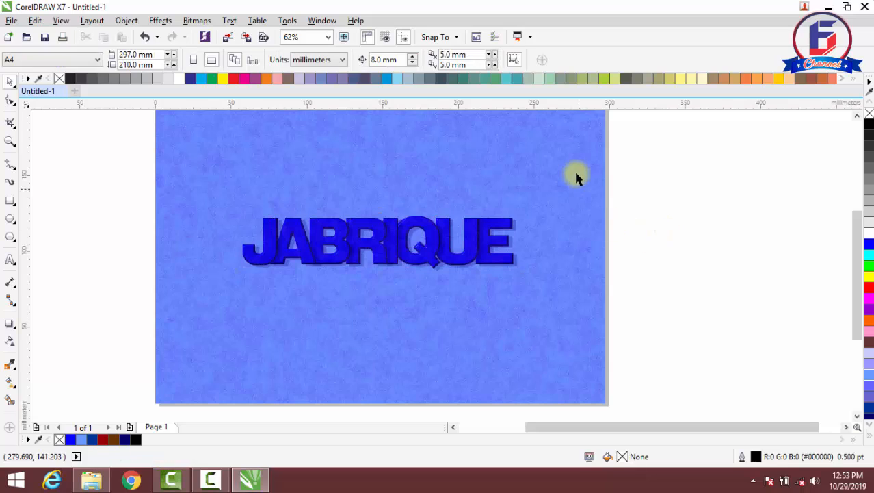
Unlock the textured background bitmap and make a centered duplicate of it scaled to 93.8%
right_click(540, 167)
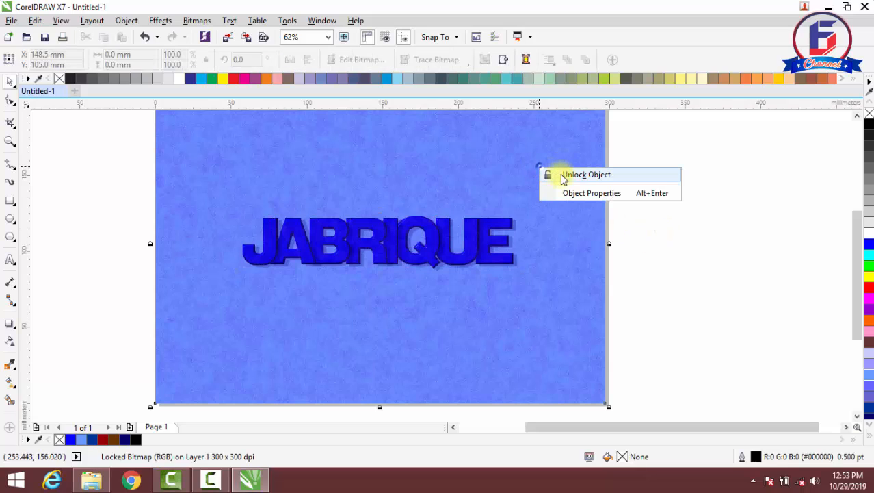
left_click(563, 177)
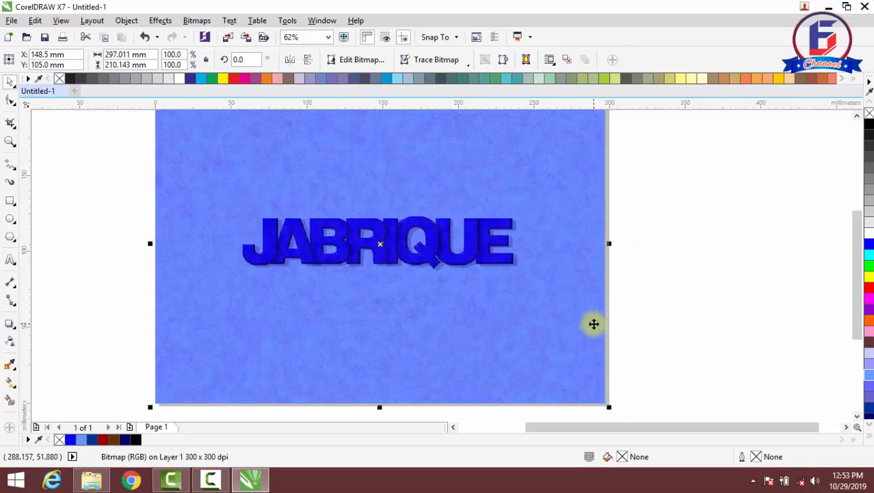
scroll(594, 324, "down", 2)
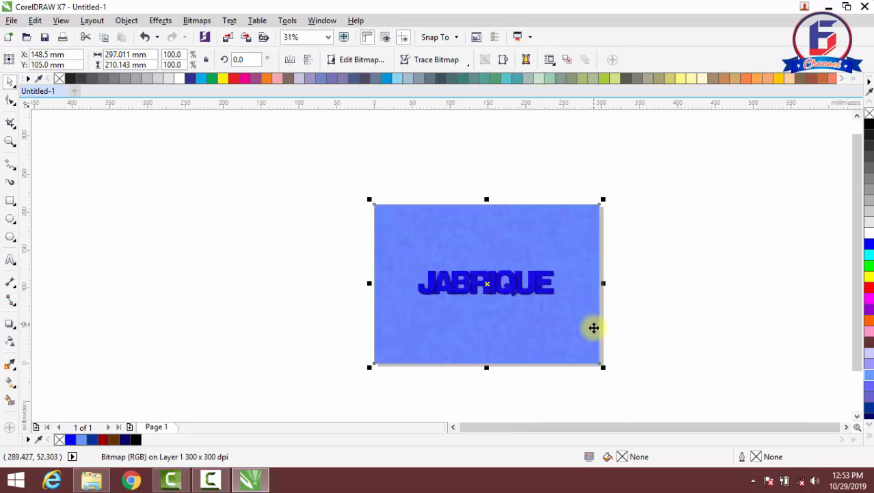
left_click(10, 142)
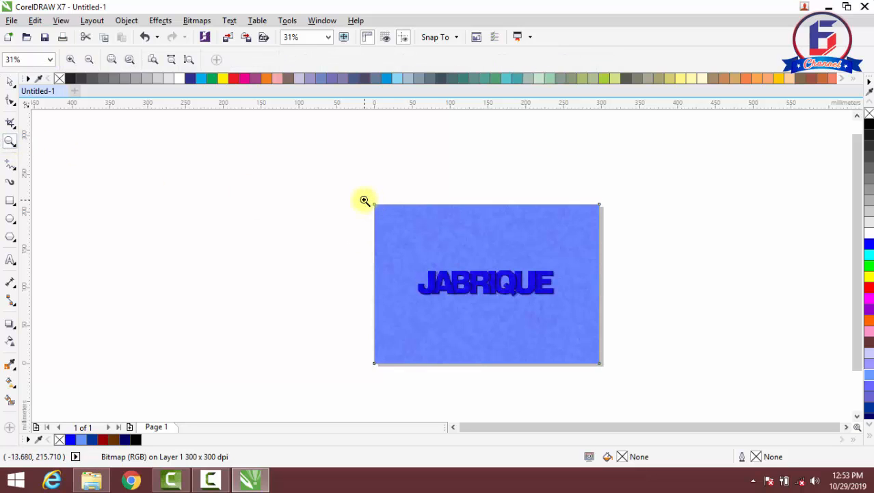
left_click_drag(364, 200, 609, 368)
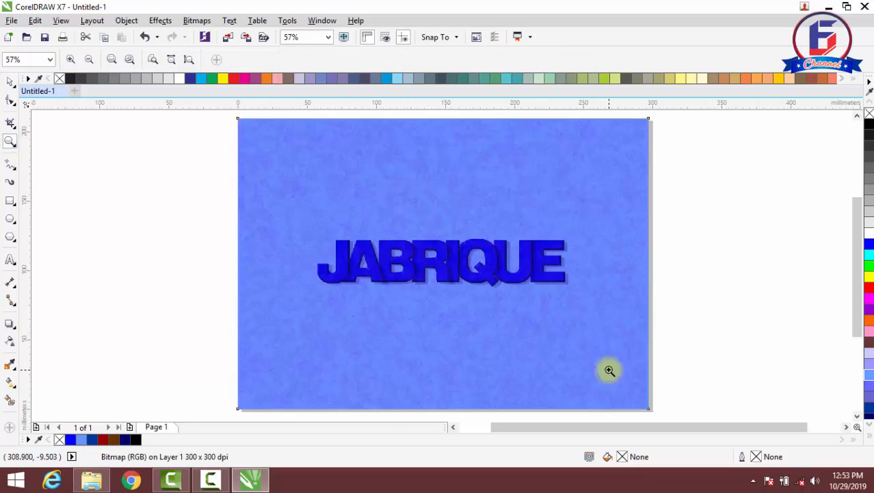
left_click(11, 82)
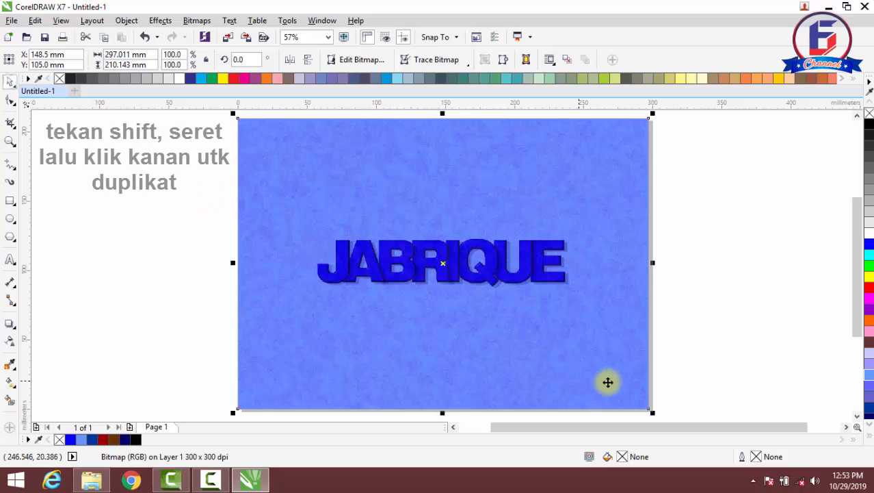
left_click_drag(654, 414, 644, 406)
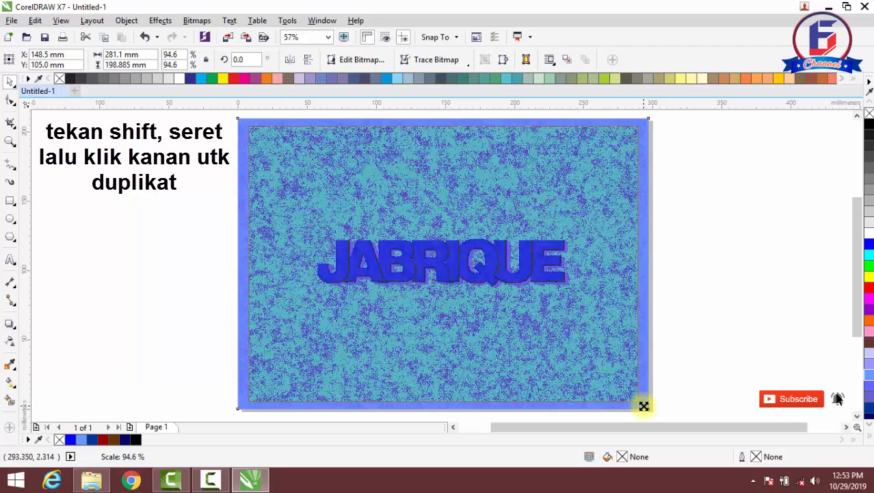
left_click_drag(644, 405, 643, 409)
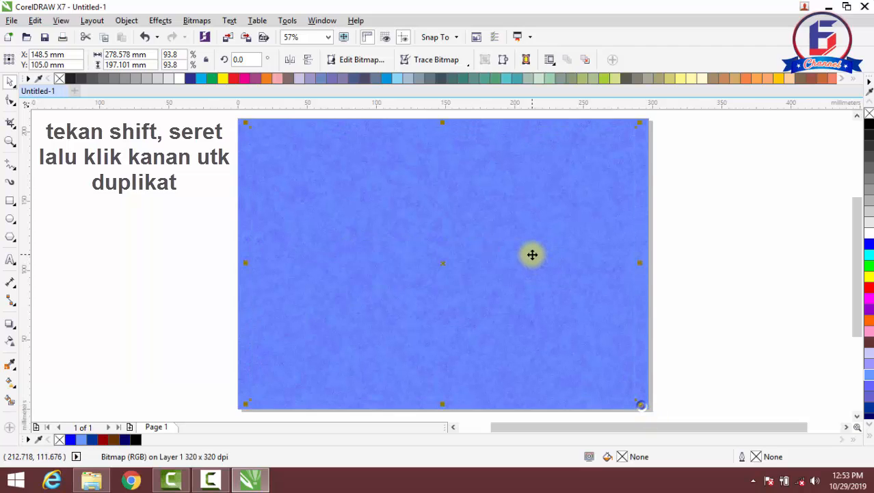
Send the smaller background duplicate to the back of the layer, and place the full-size background behind it
left_click(585, 61)
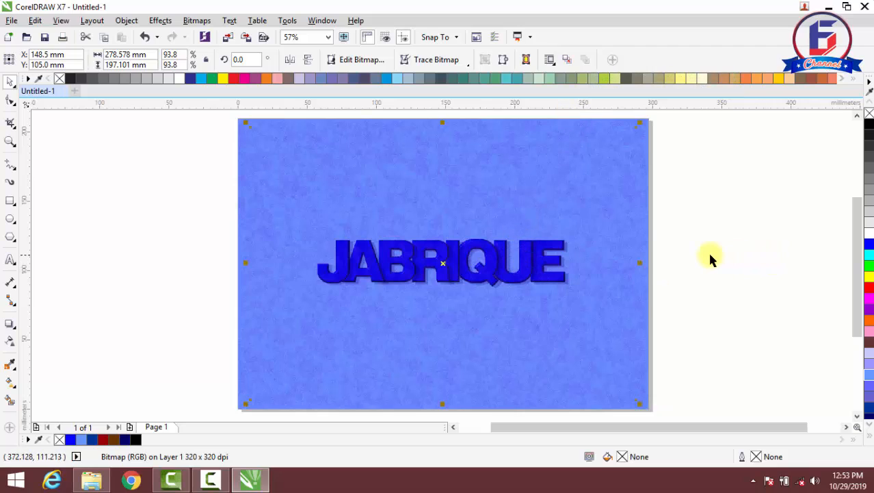
left_click(693, 159)
left_click(645, 123)
right_click(646, 123)
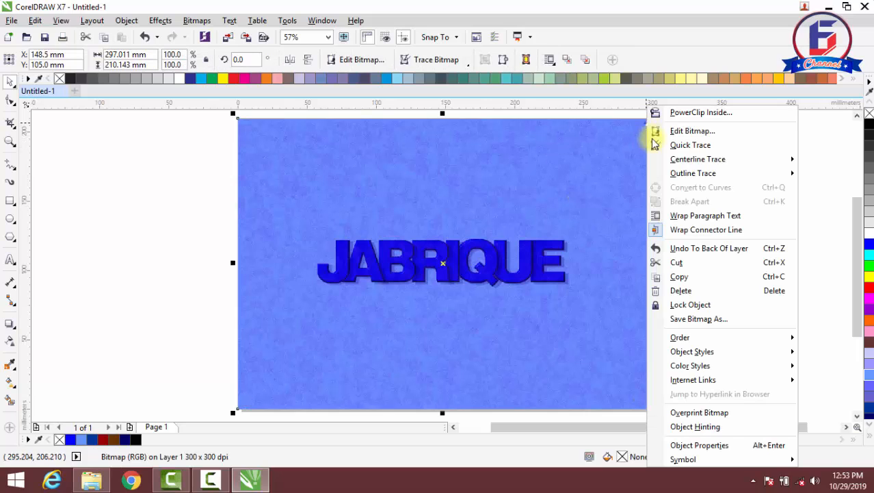
mouse_move(732, 344)
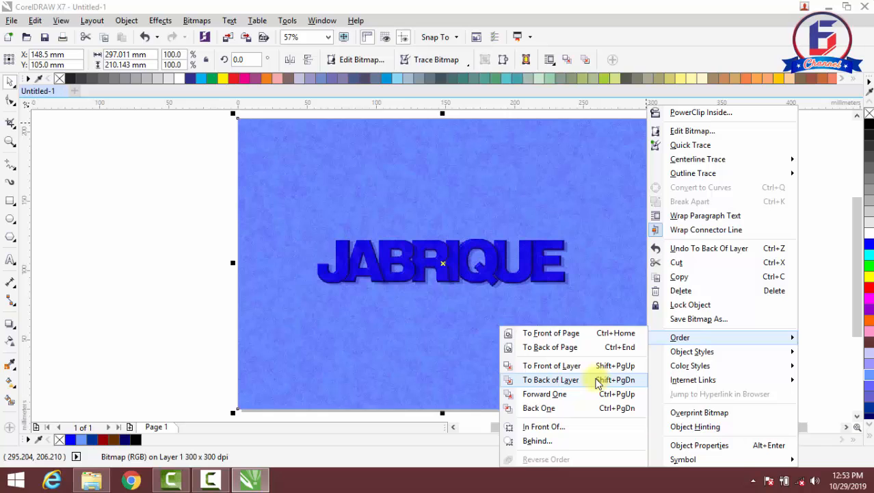
left_click(597, 381)
left_click(728, 253)
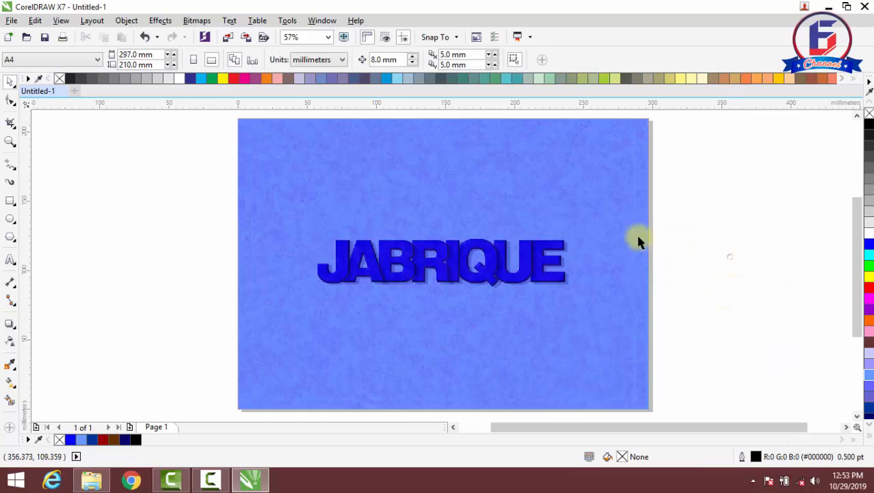
Start a Page Curl effect on the smaller background bitmap, with the curl at its upper-right corner
left_click(590, 209)
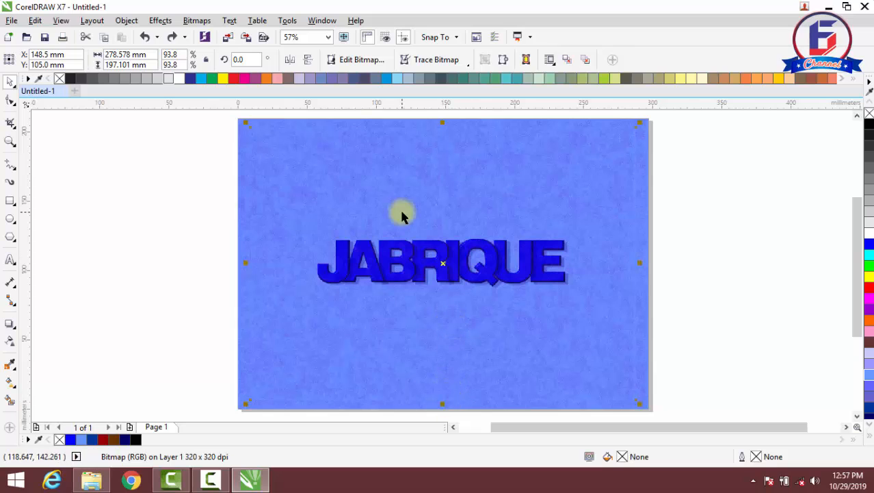
left_click(196, 20)
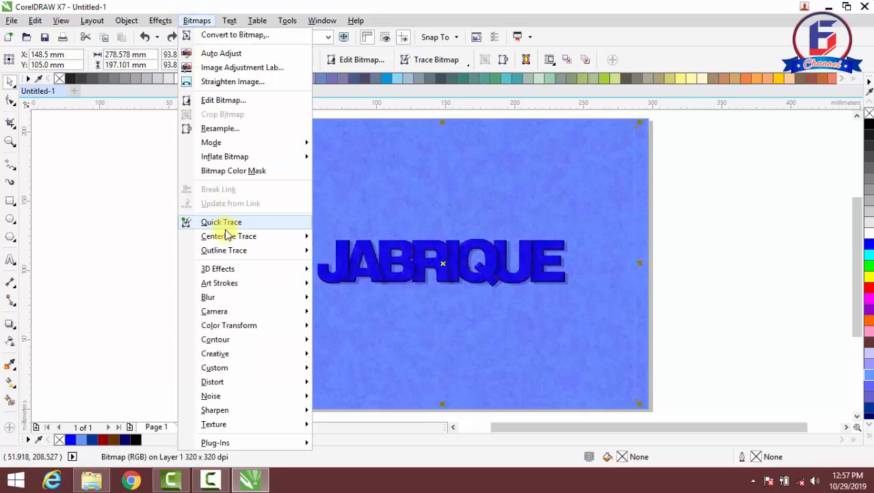
mouse_move(293, 269)
left_click(347, 312)
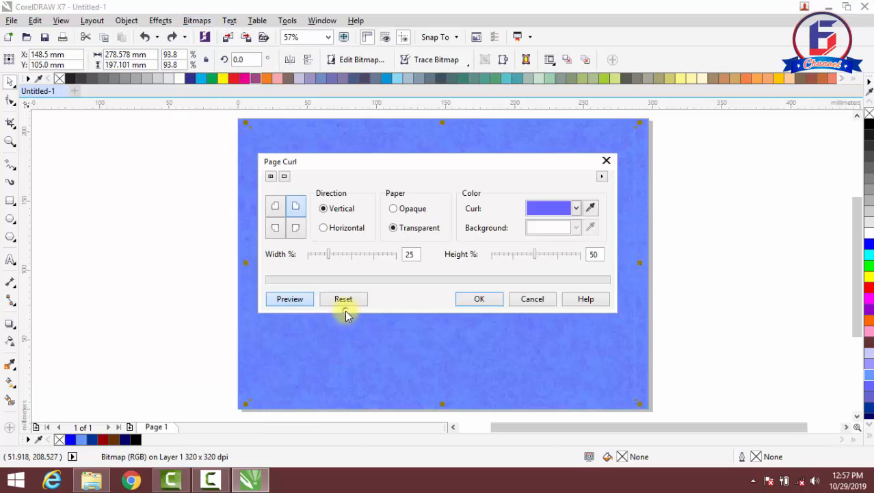
left_click_drag(465, 168, 344, 69)
Try pale green, dark navy and medium blue-violet as the page curl color
left_click(455, 109)
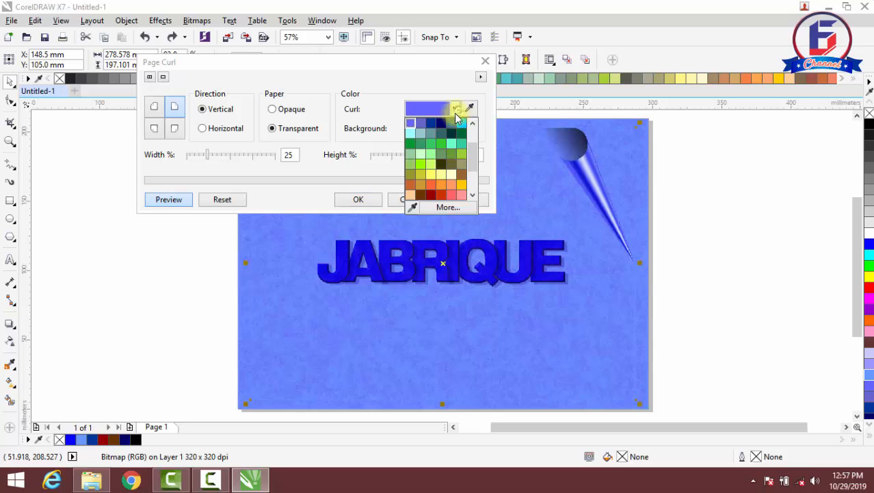
left_click(423, 154)
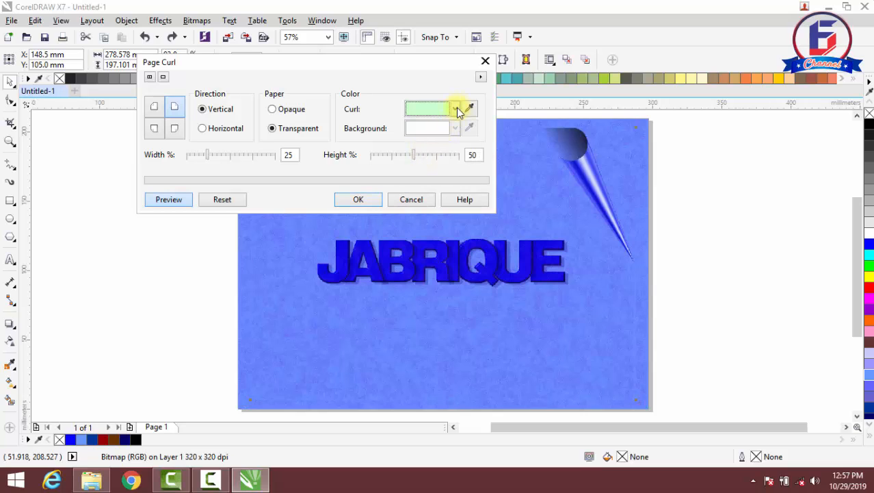
left_click(455, 108)
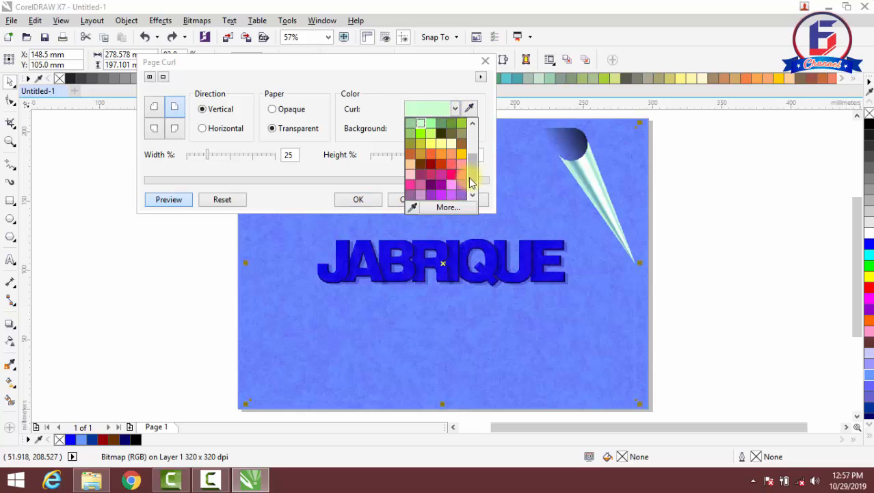
scroll(461, 140, "up", 3)
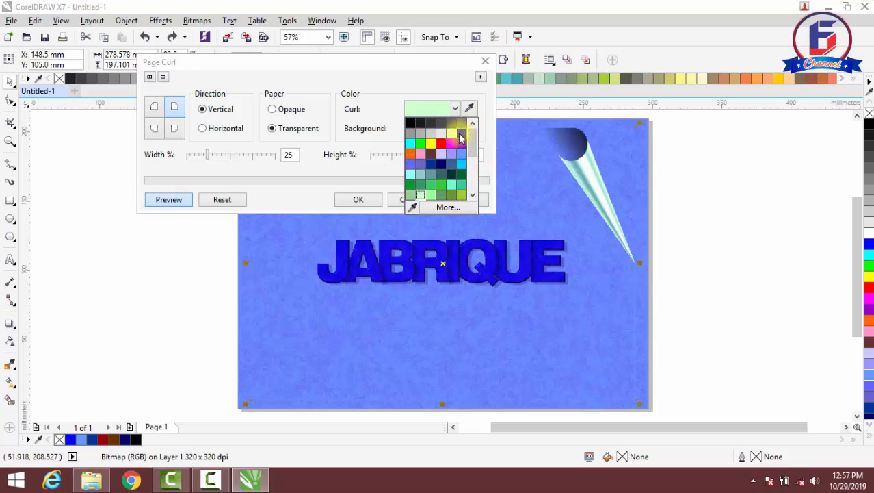
left_click(440, 165)
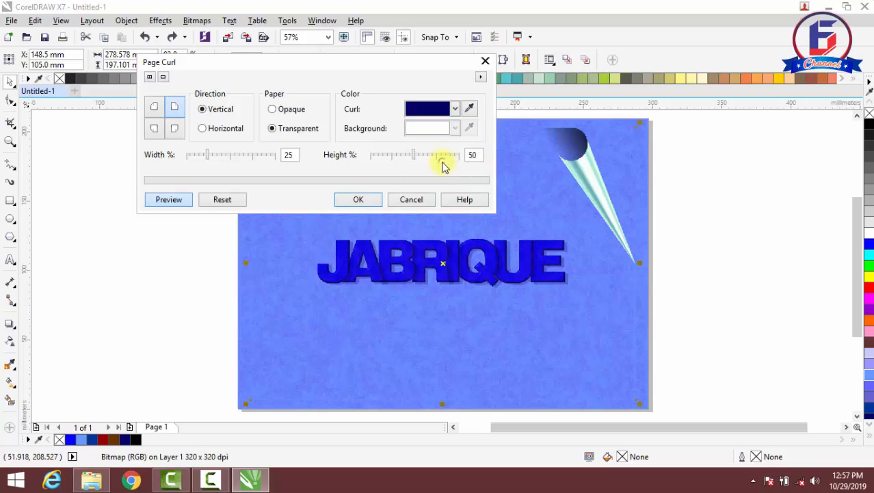
left_click(454, 109)
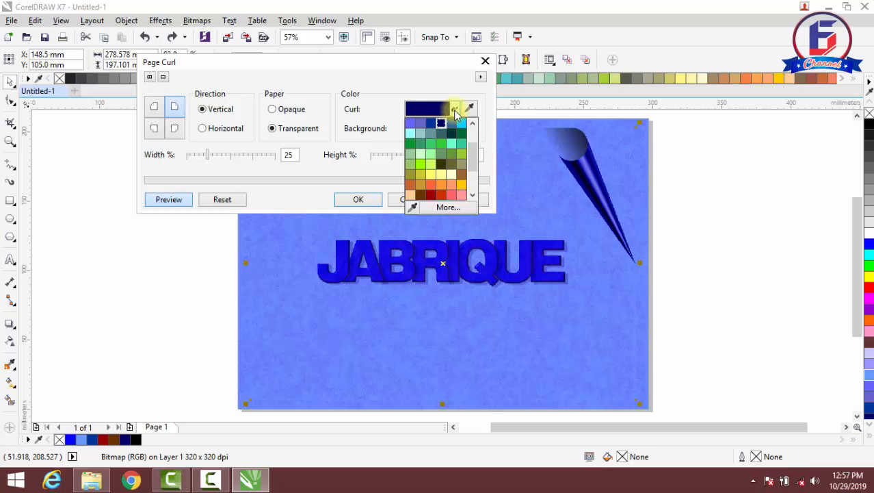
left_click(411, 124)
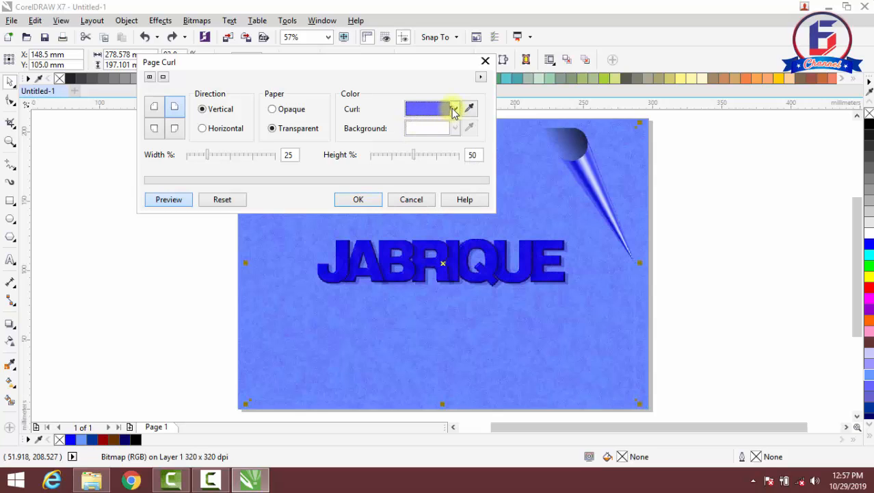
Try bright sky blue, steel blue and cornflower blue as the page curl color
left_click(453, 109)
left_click(459, 126)
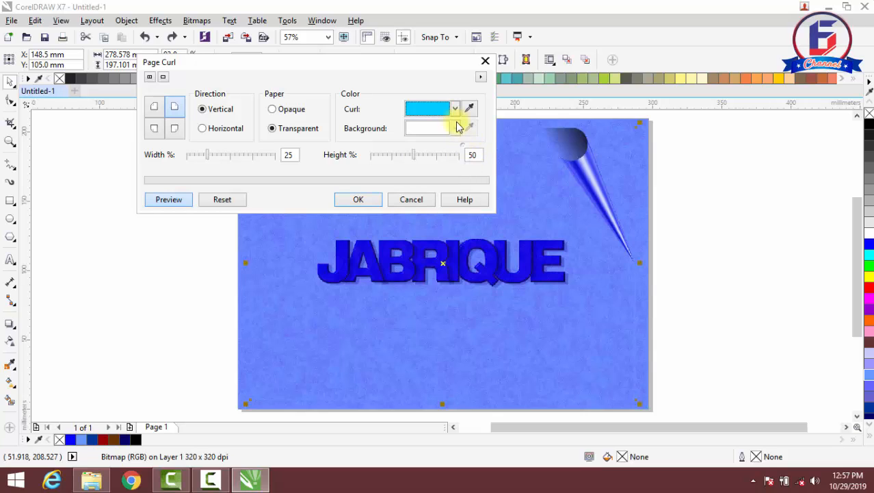
left_click(454, 110)
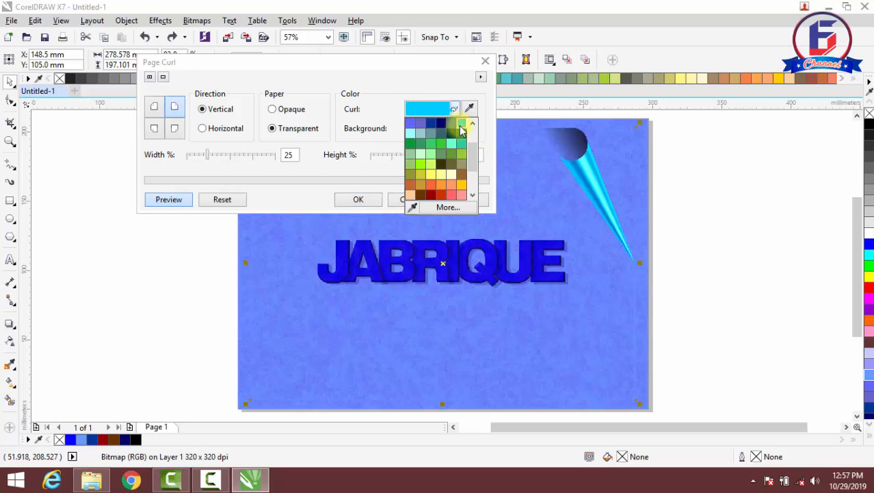
left_click(457, 153)
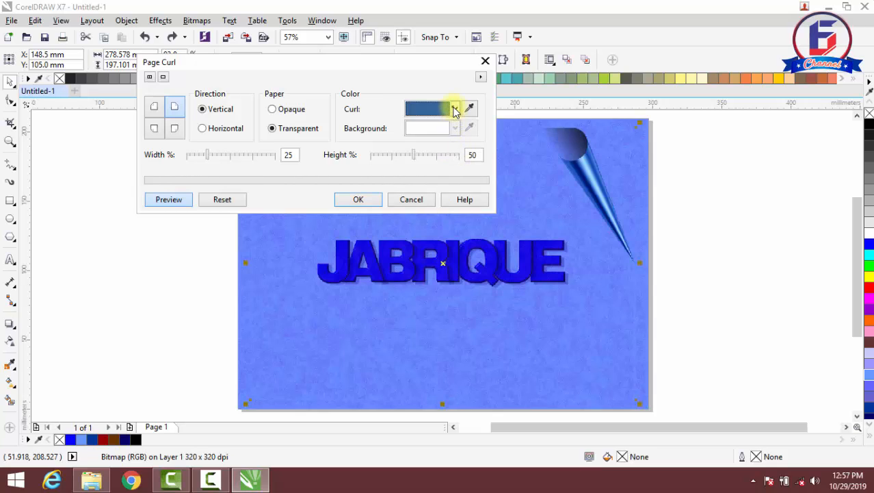
left_click(454, 110)
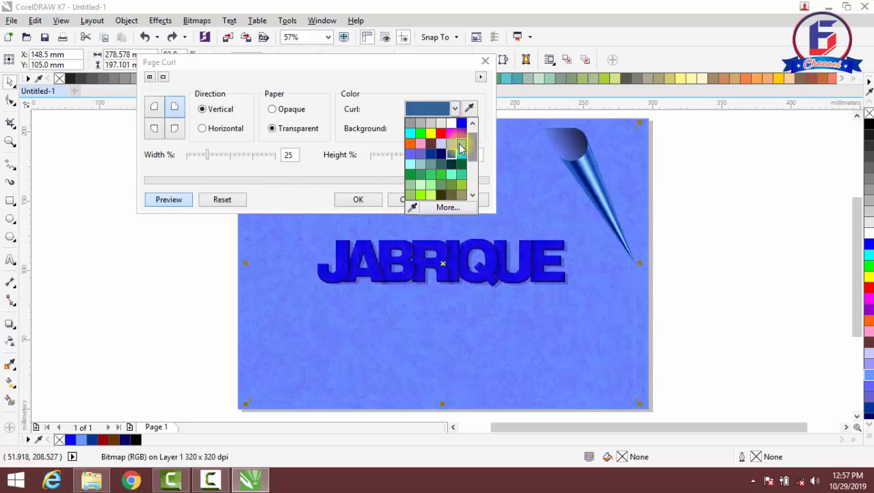
left_click(462, 147)
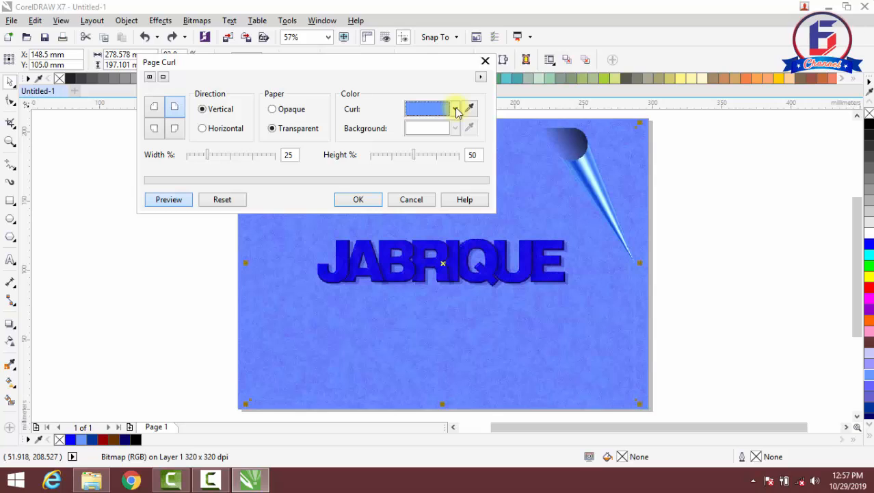
Try light violet and a muted violet as the page curl color
left_click(457, 111)
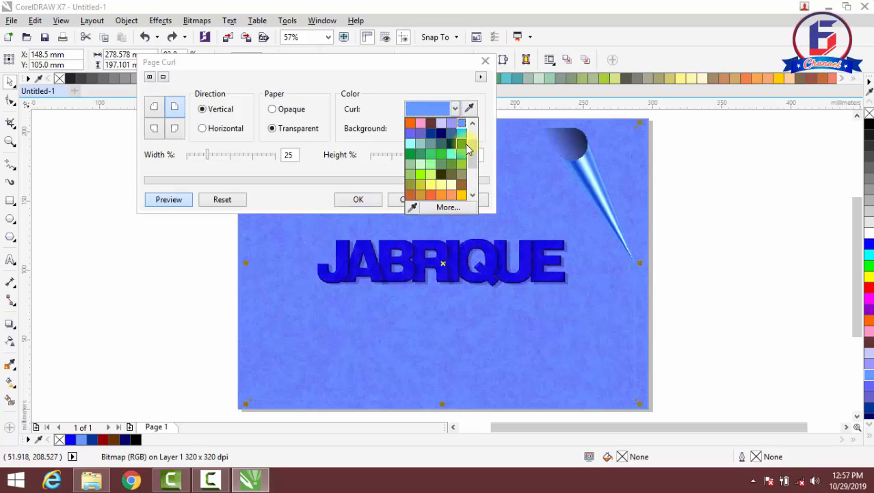
left_click(455, 121)
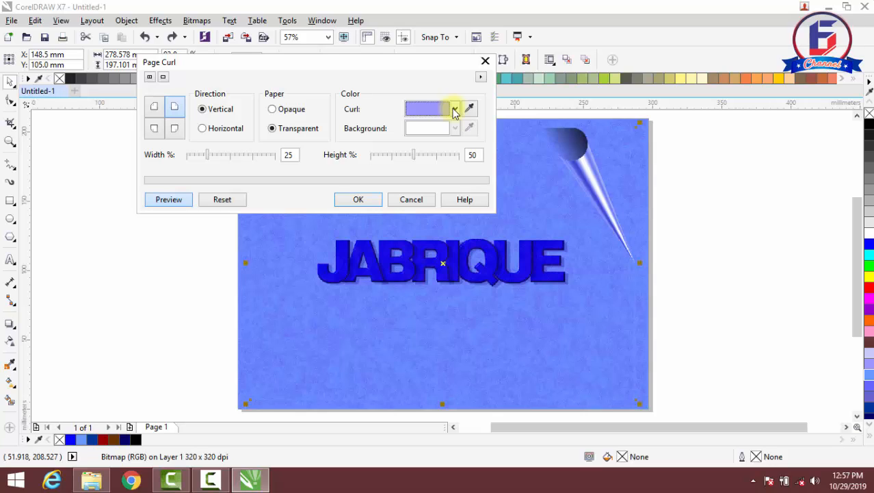
left_click(455, 109)
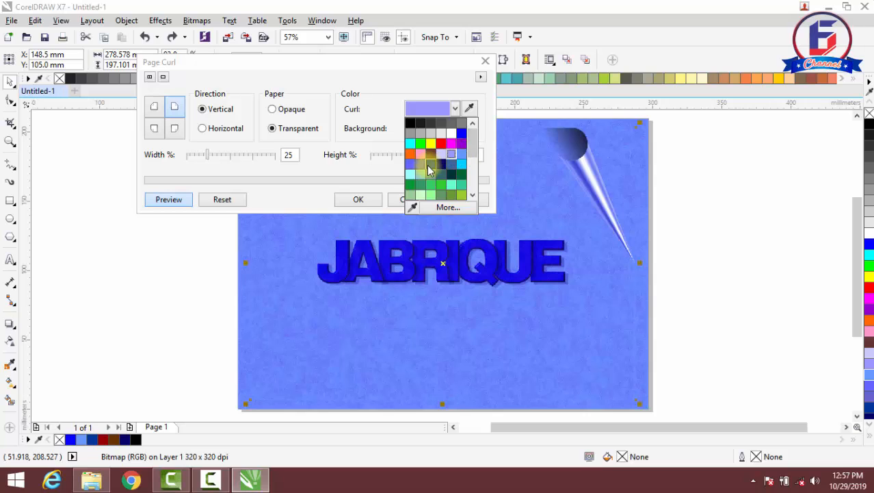
left_click(421, 164)
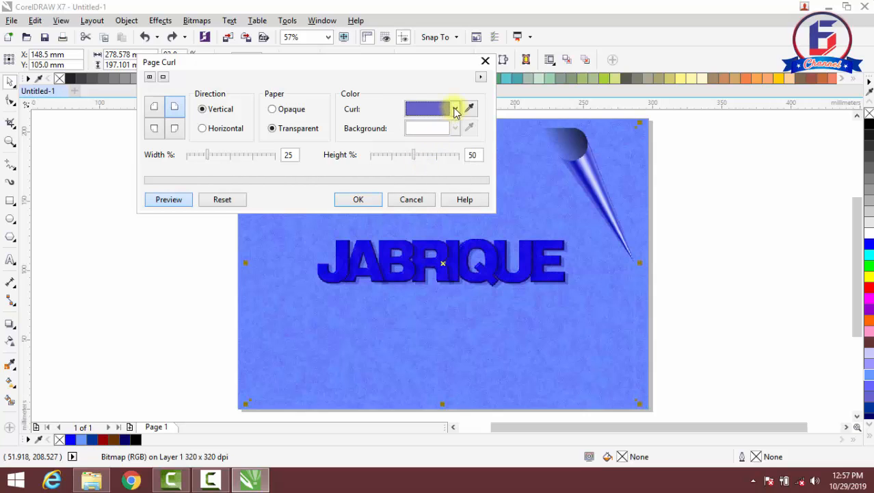
Set the curl color to light violet and apply the vertical, transparent page curl with width 25% and height 50%
left_click(455, 110)
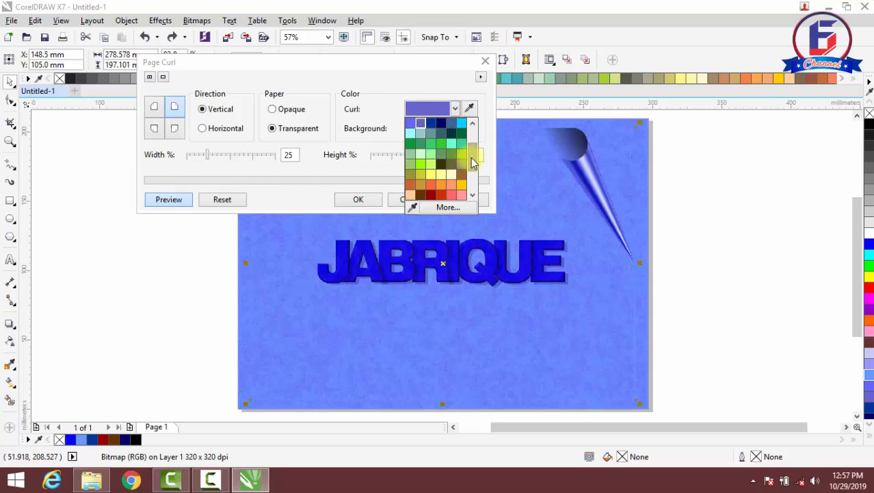
scroll(471, 158, "down", 2)
left_click(452, 158)
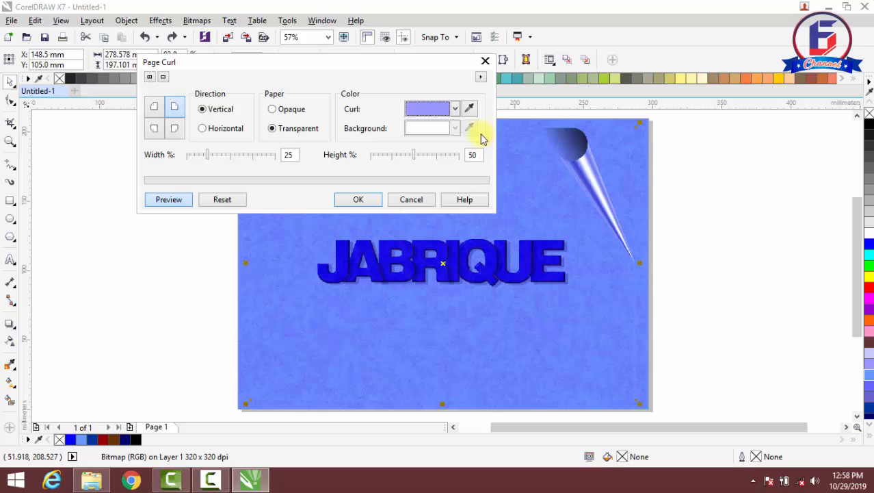
left_click(358, 199)
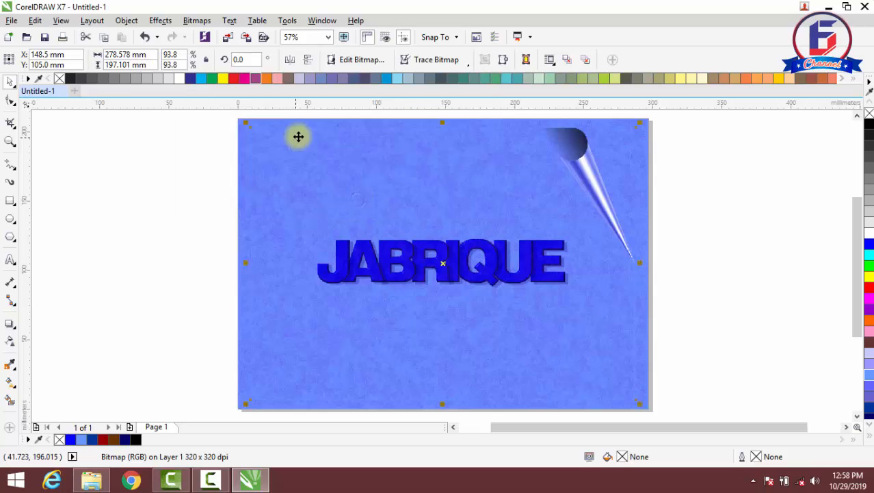
Preview the Plastic texture on the curled panel with highlight 50, depth 5, smoothness 75 and light direction 315
left_click(194, 21)
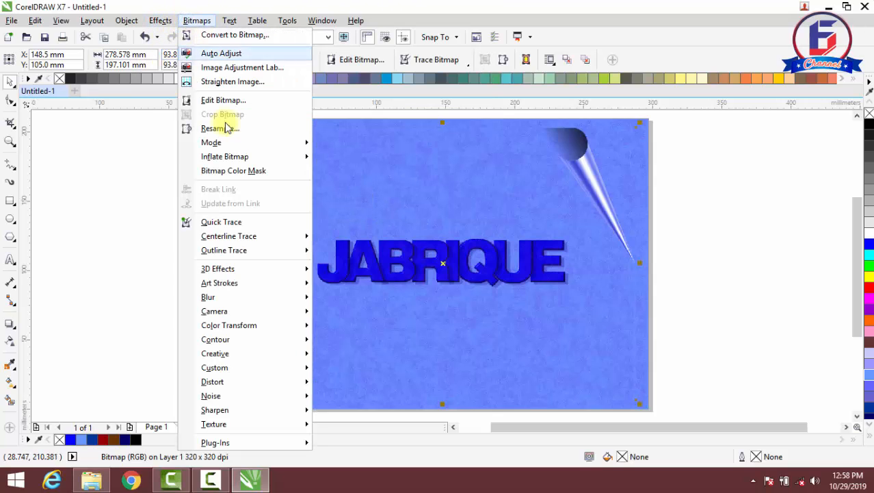
mouse_move(283, 426)
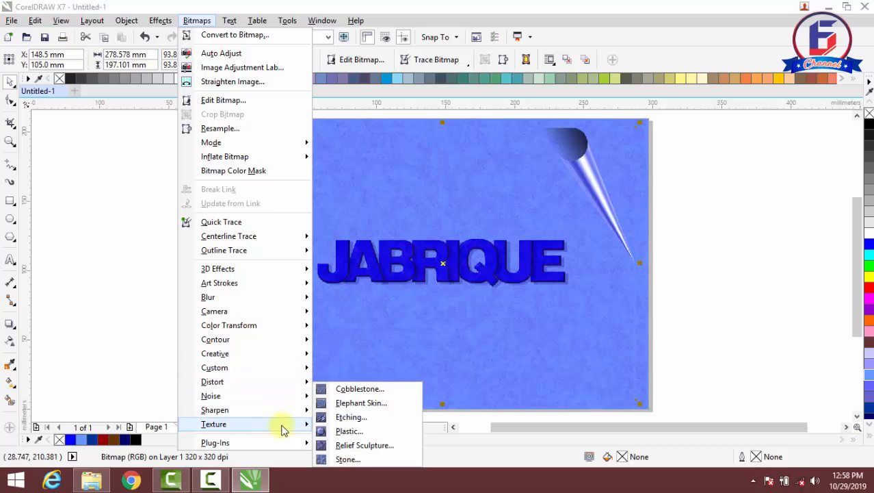
left_click(346, 431)
left_click_drag(401, 159, 251, 37)
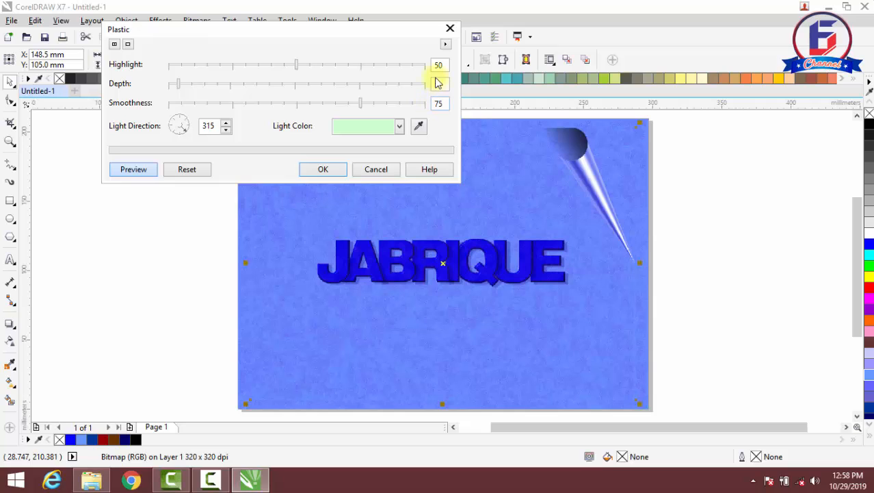
left_click(440, 64)
left_click(438, 83)
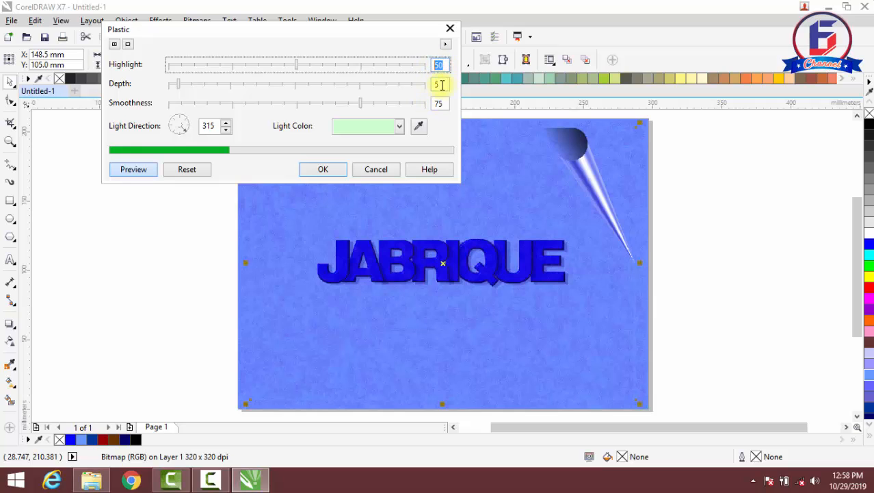
left_click(441, 103)
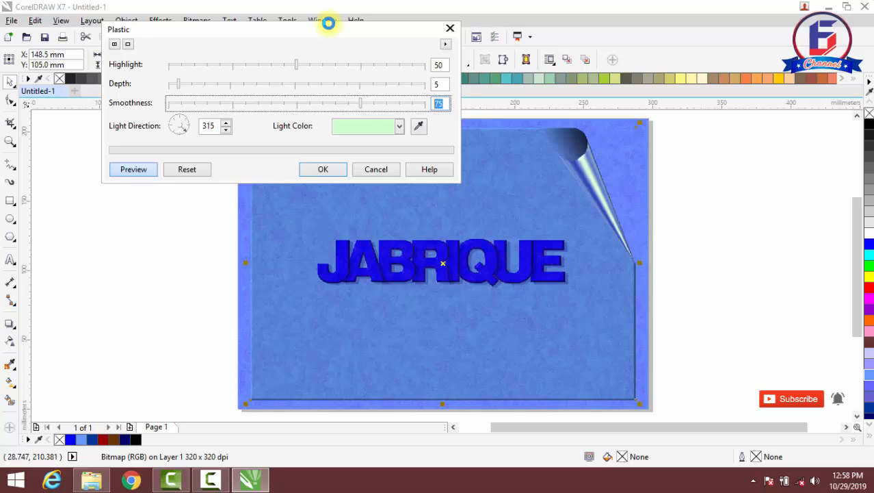
Set the Plastic texture's light color to pale lavender, apply it to the curled panel, and deselect the panel
left_click(400, 126)
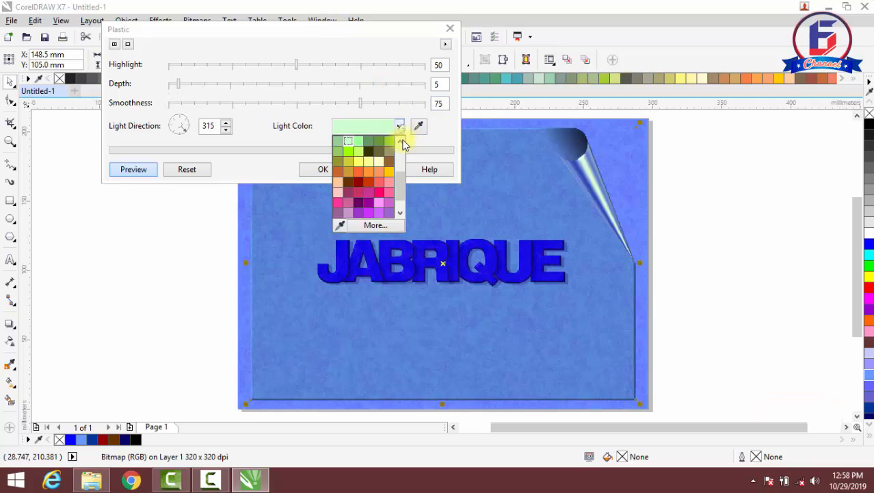
left_click_drag(400, 179, 405, 165)
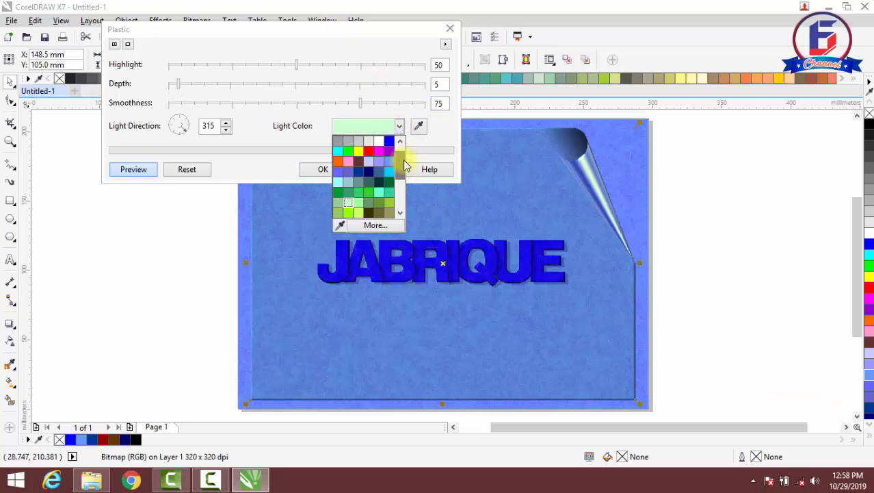
left_click(370, 165)
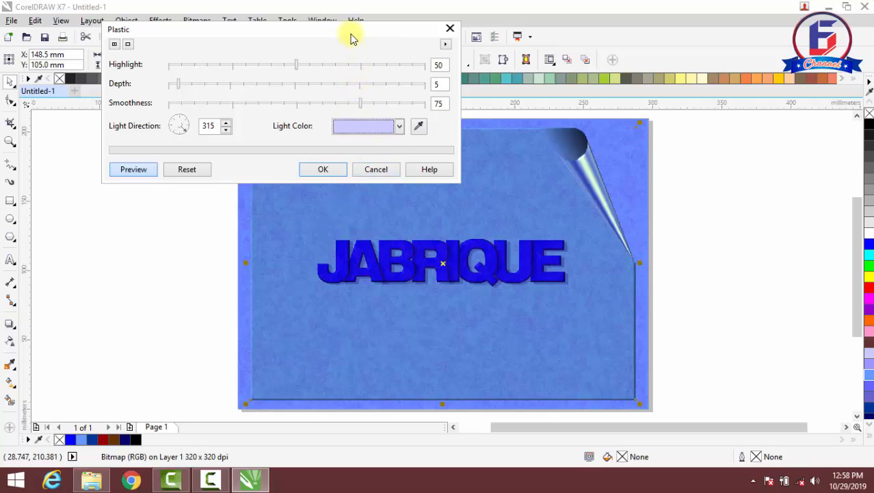
left_click(438, 104)
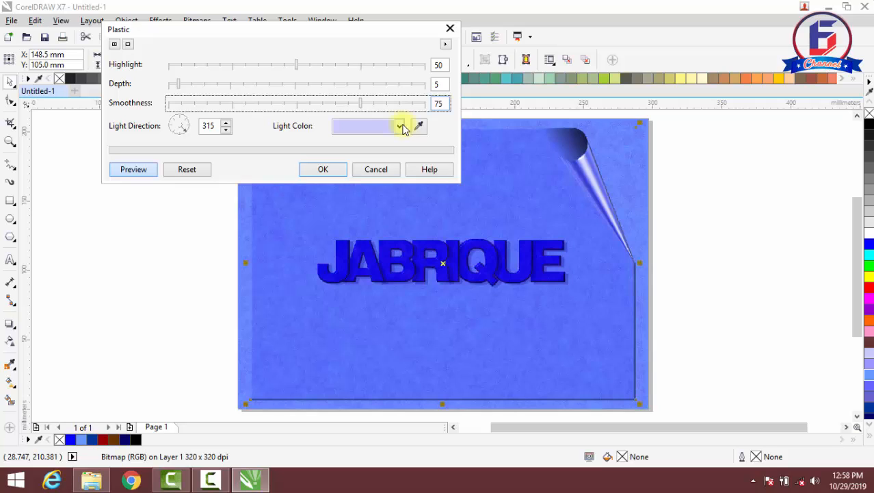
left_click(332, 170)
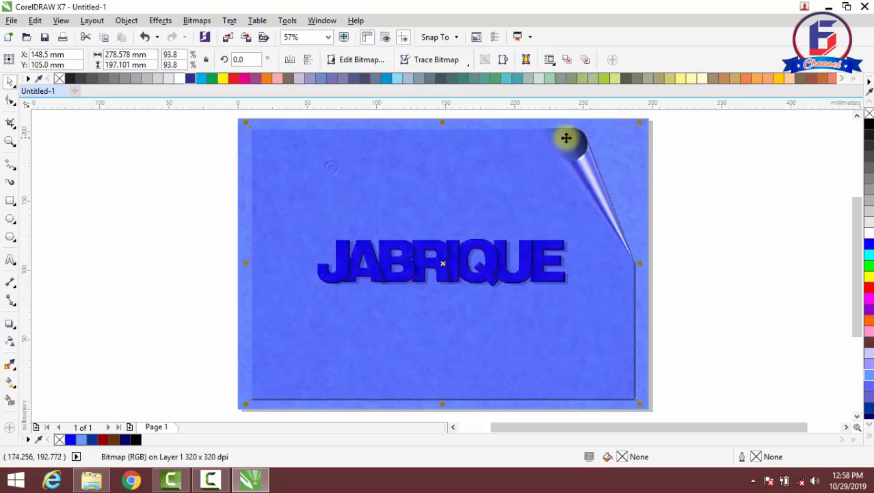
left_click(738, 159)
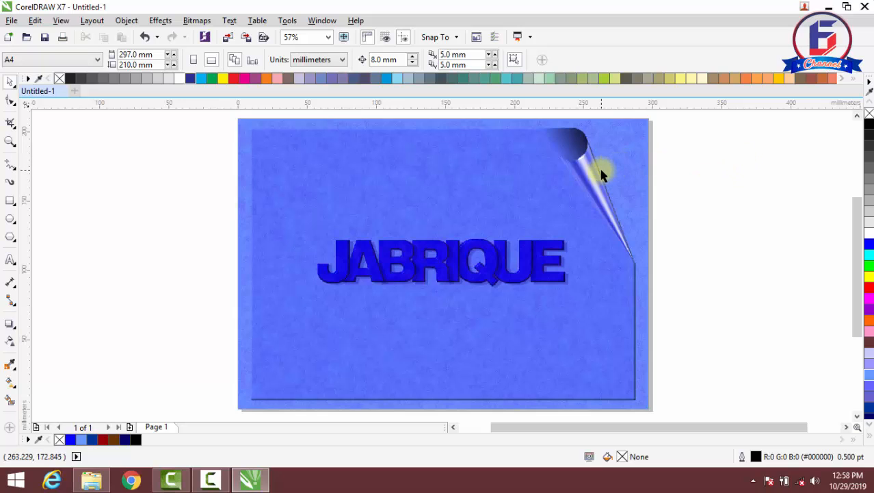
left_click(515, 335)
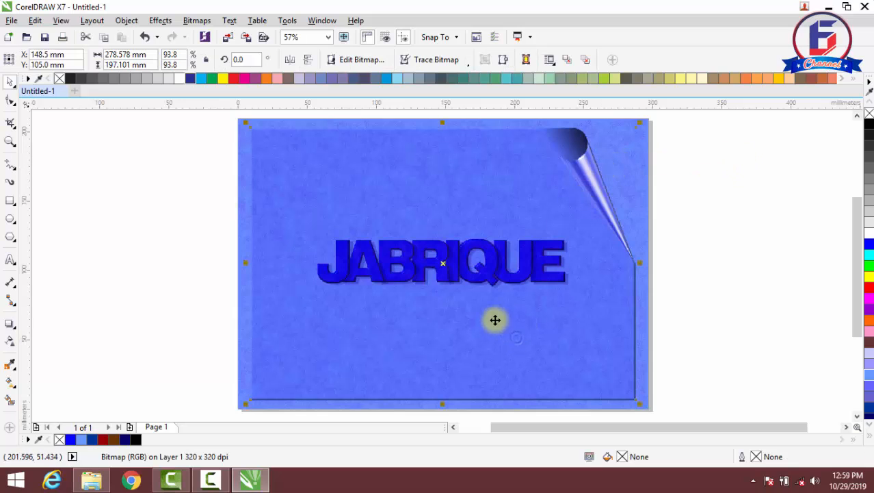
scroll(445, 377, "up", 2)
scroll(457, 250, "down", 2)
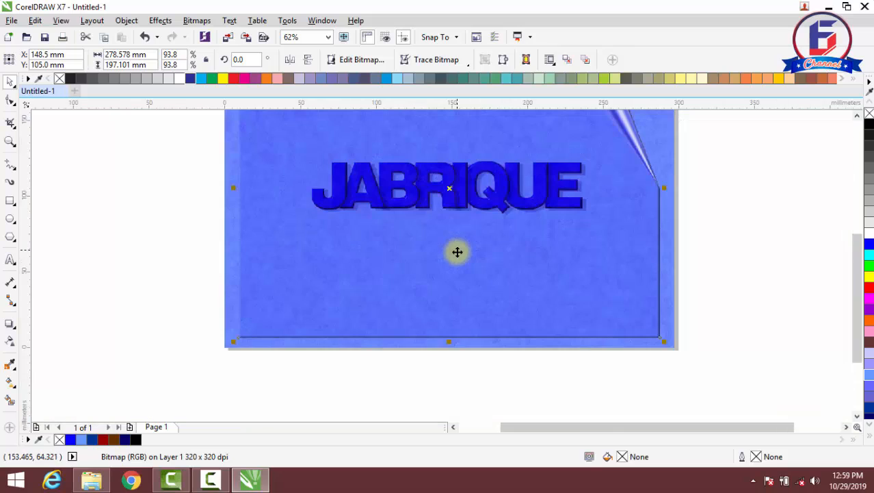
Shrink the curled panel vertically about its center to a height of about 192.3 mm and deselect it
scroll(462, 381, "up", 2)
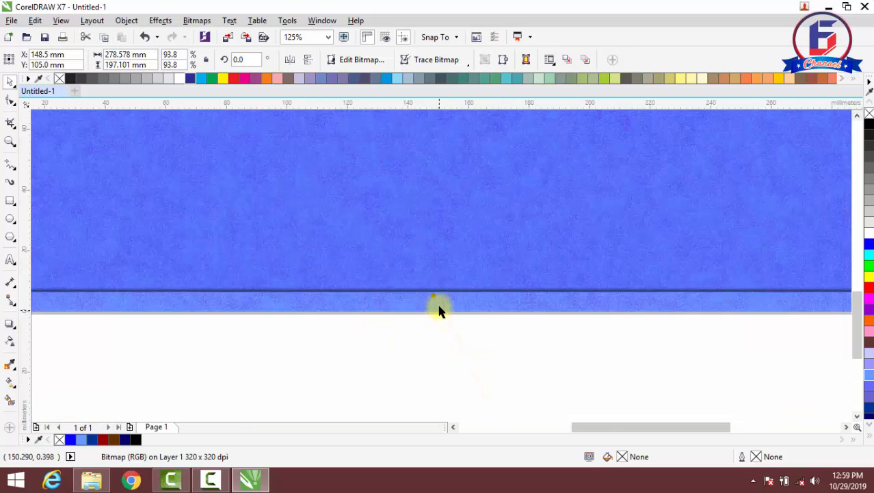
left_click_drag(433, 293, 434, 287)
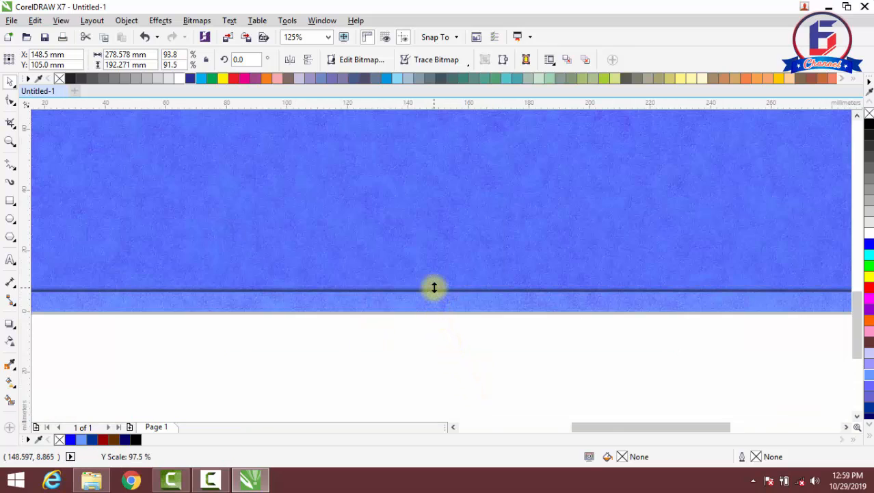
scroll(435, 287, "down", 2)
scroll(435, 287, "down", 2)
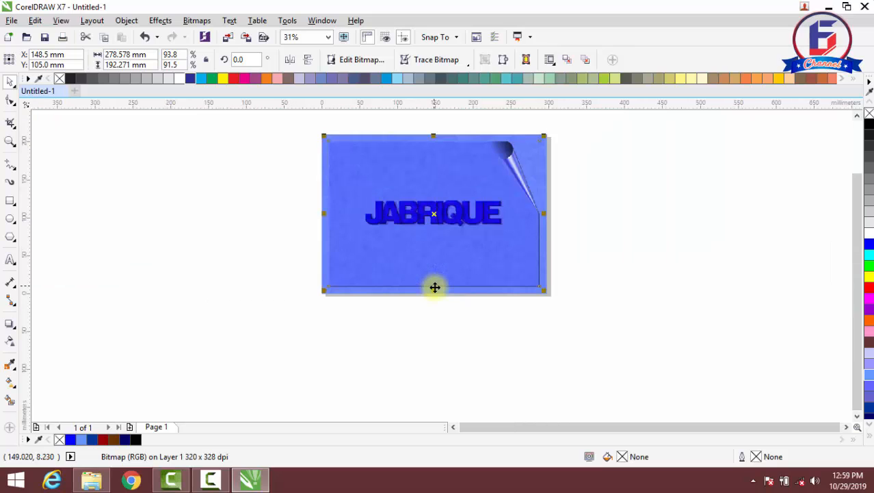
left_click(586, 180)
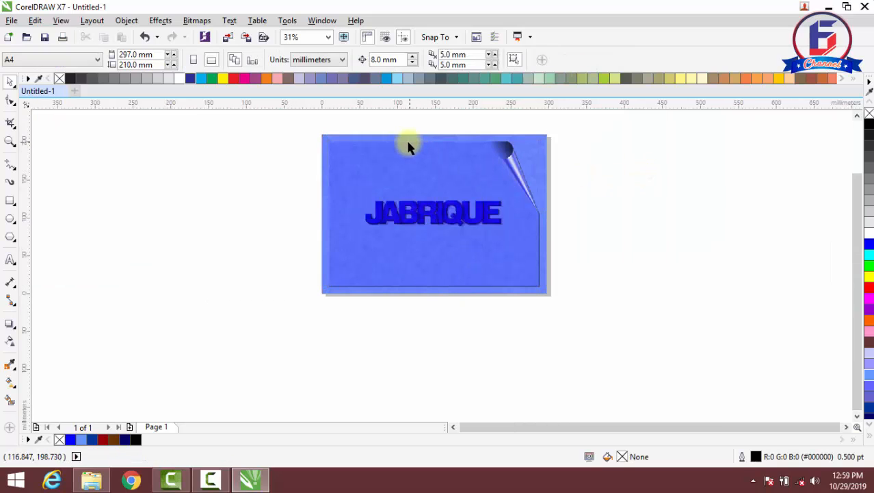
Add a horizontal drop shadow to the curled panel, stretching from its left edge to its right edge
left_click(401, 155)
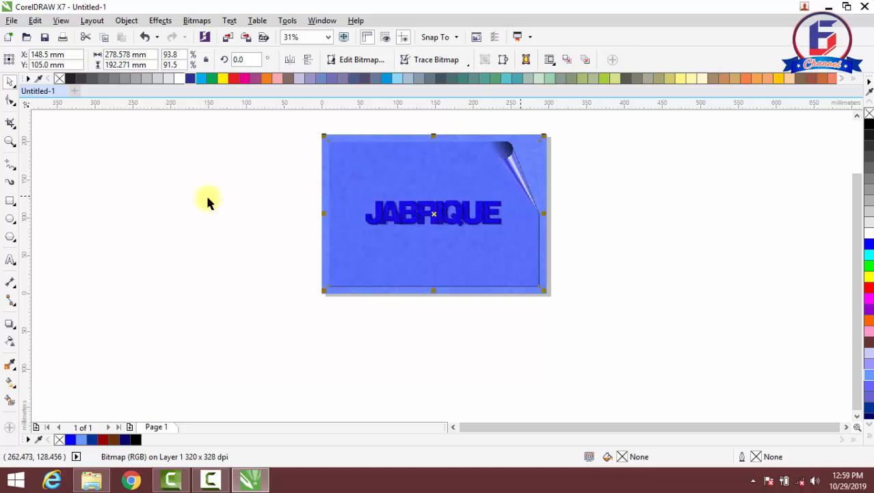
left_click(10, 323)
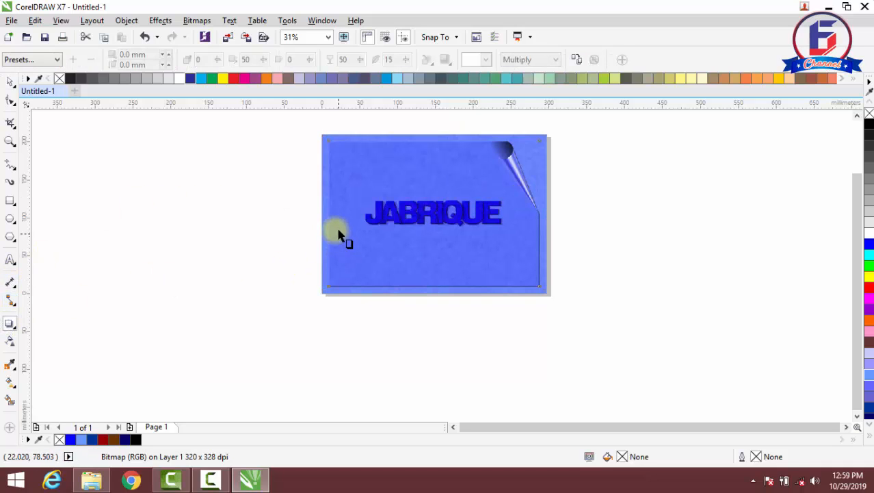
left_click(10, 141)
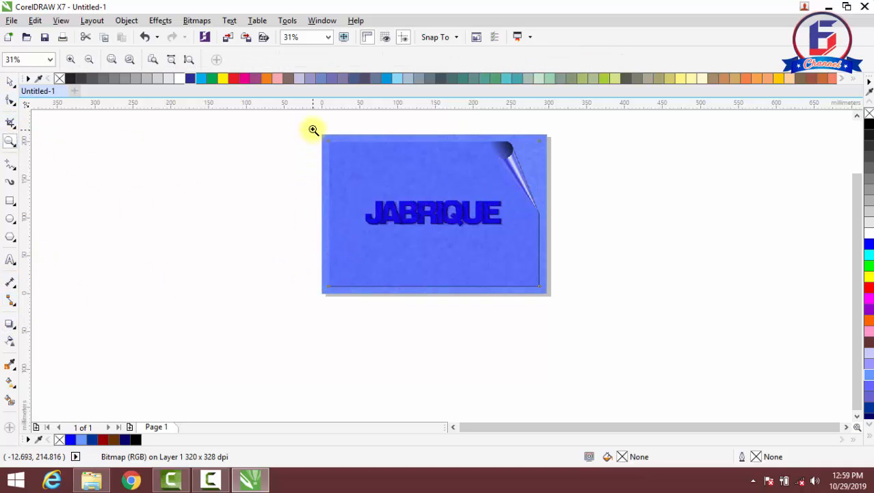
left_click_drag(313, 130, 551, 298)
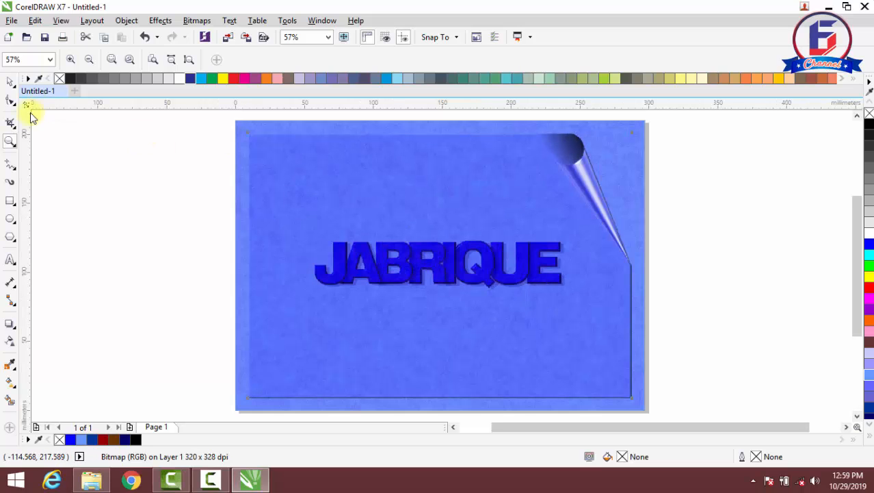
left_click(9, 323)
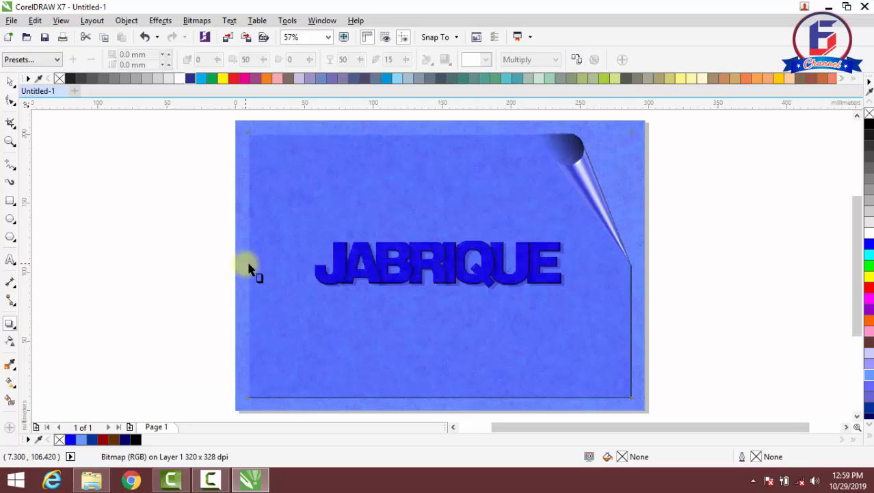
left_click_drag(248, 265, 631, 267)
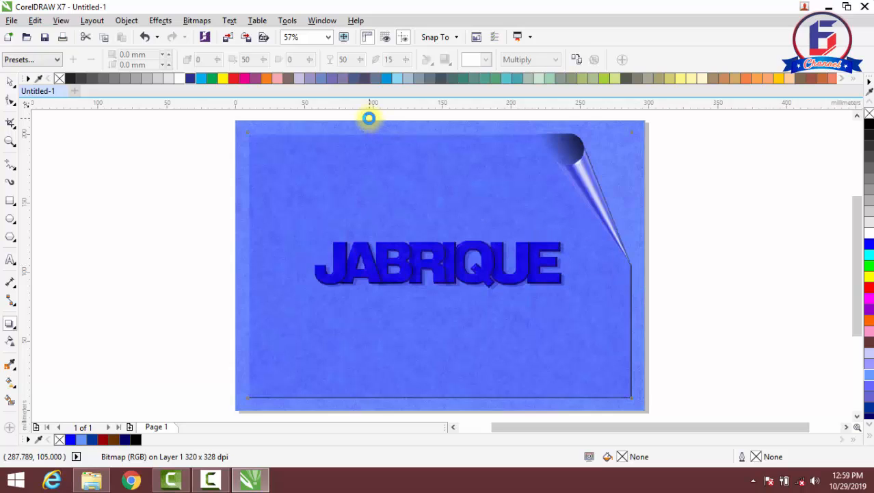
Set the panel's drop shadow opacity to 25 and feathering to 9, and deselect the panel
left_click_drag(349, 60, 329, 60)
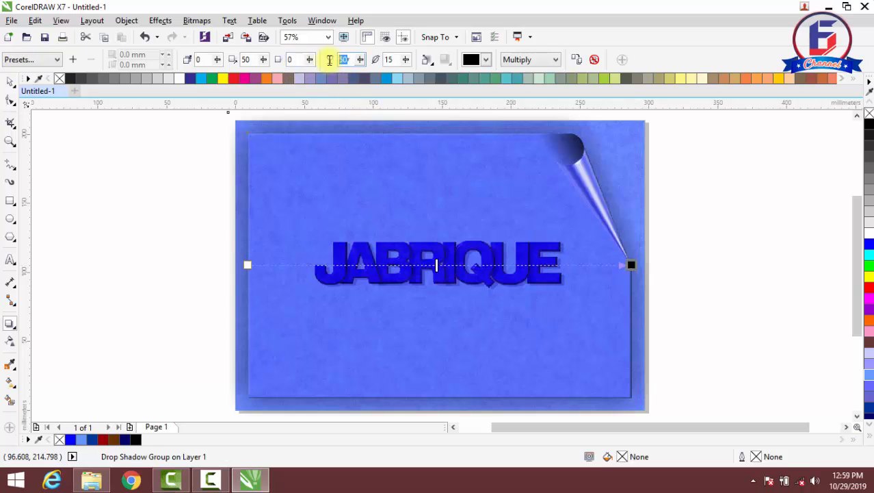
type("25")
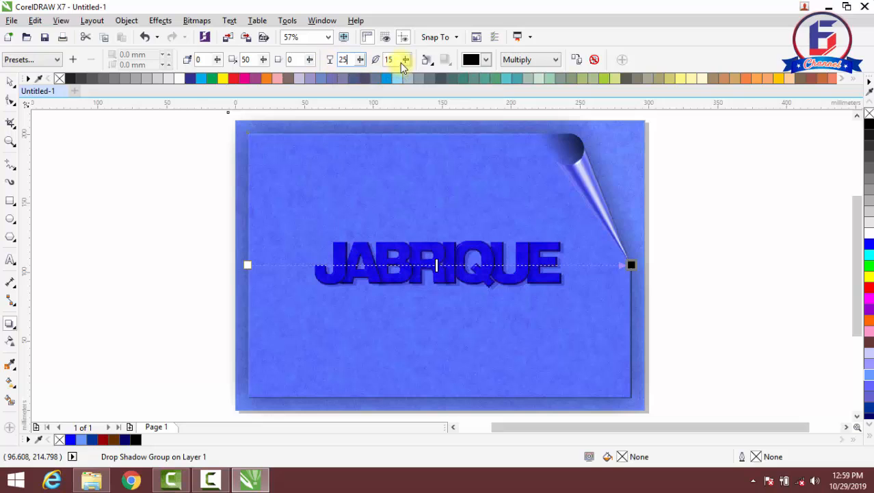
left_click_drag(394, 59, 374, 59)
type("9")
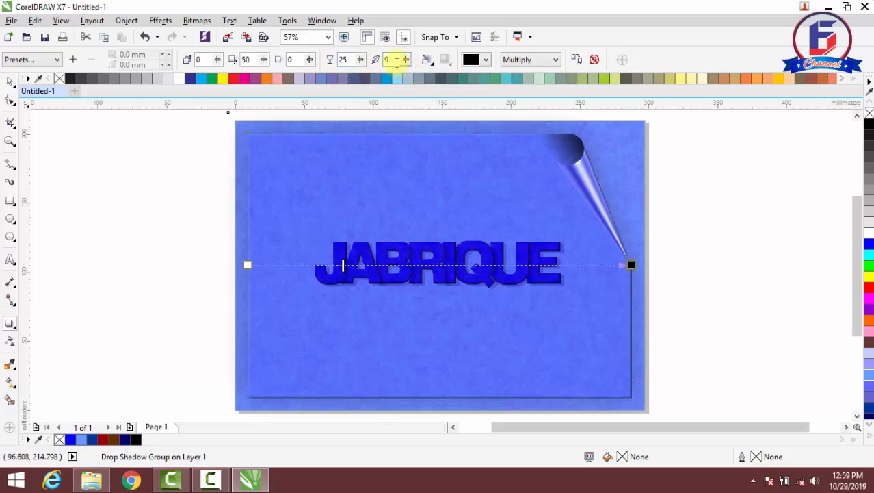
left_click(348, 59)
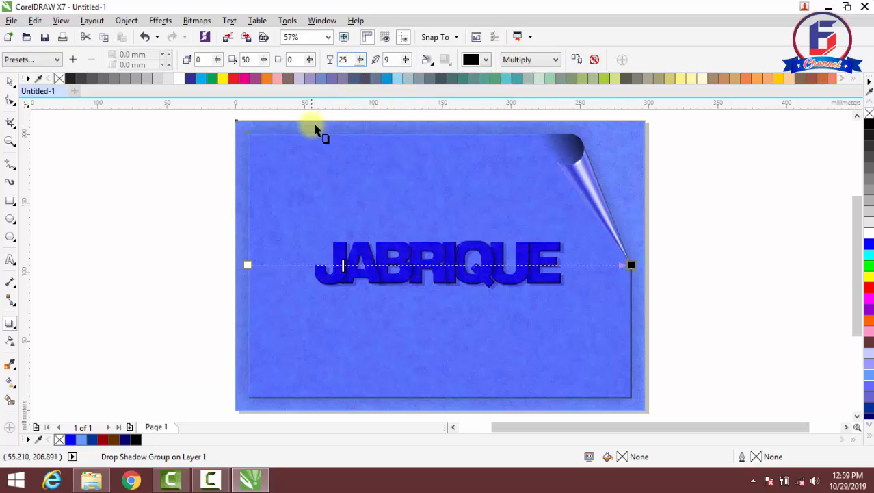
left_click(9, 82)
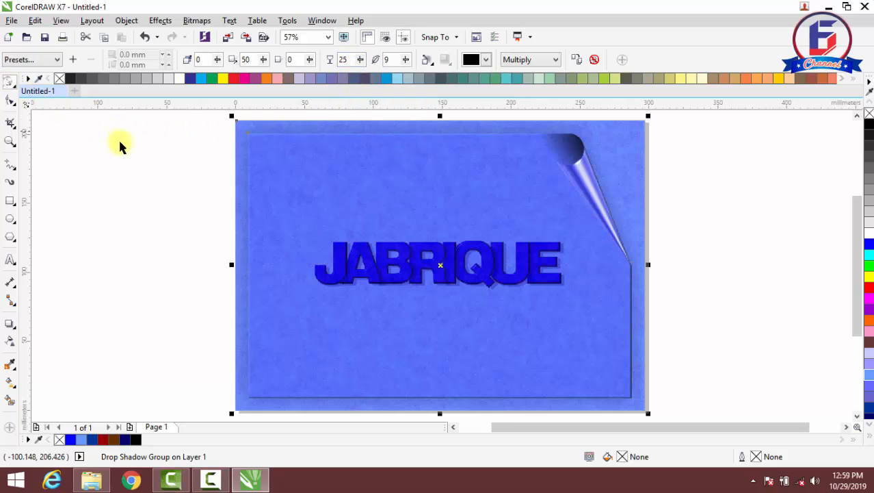
left_click(174, 185)
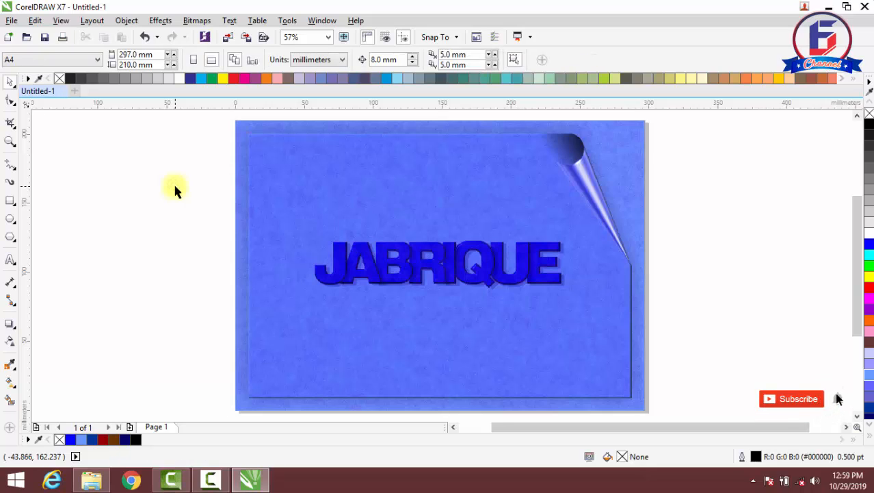
Select the whole artwork, including the background, curled panel and JABRIQUE text, and group it
scroll(174, 190, "down", 2)
left_click_drag(161, 137, 469, 328)
left_click(558, 59)
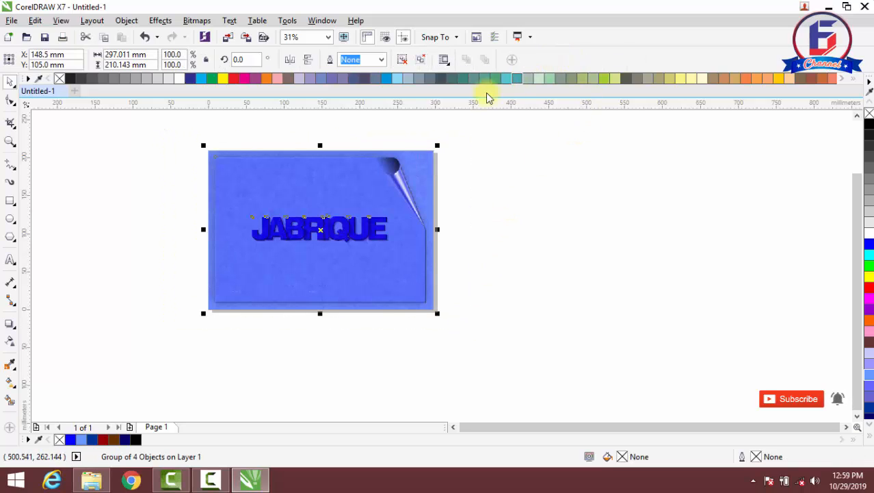
Fit the grouped artwork in the view and show it in full-screen preview
left_click(10, 142)
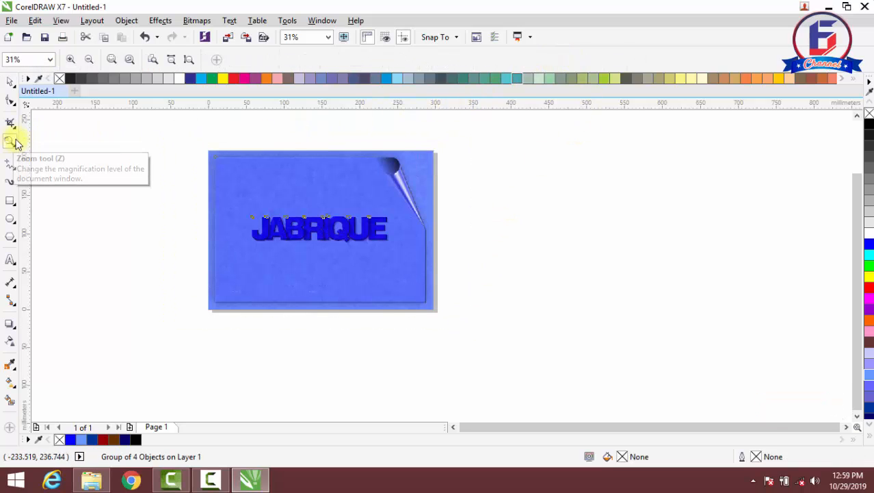
left_click(129, 59)
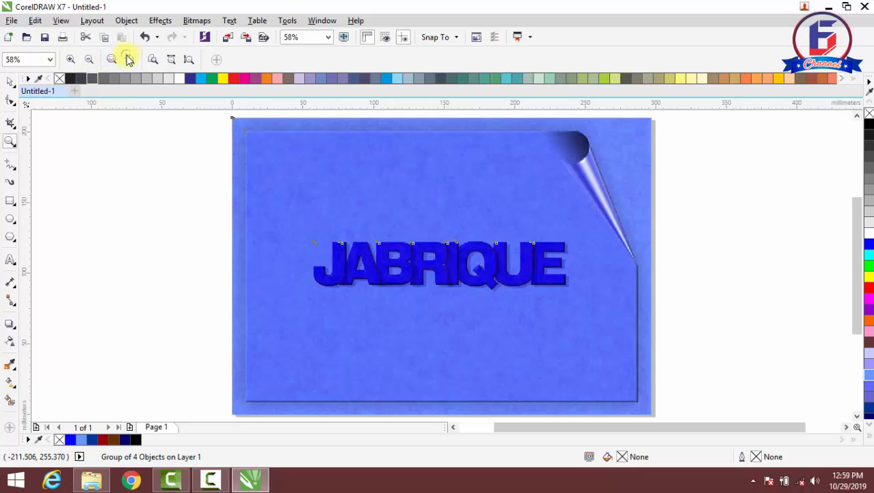
left_click(343, 37)
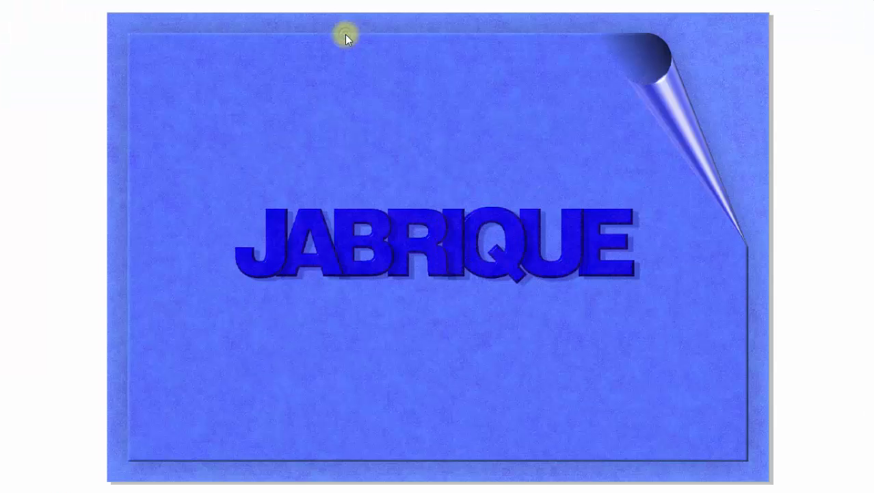